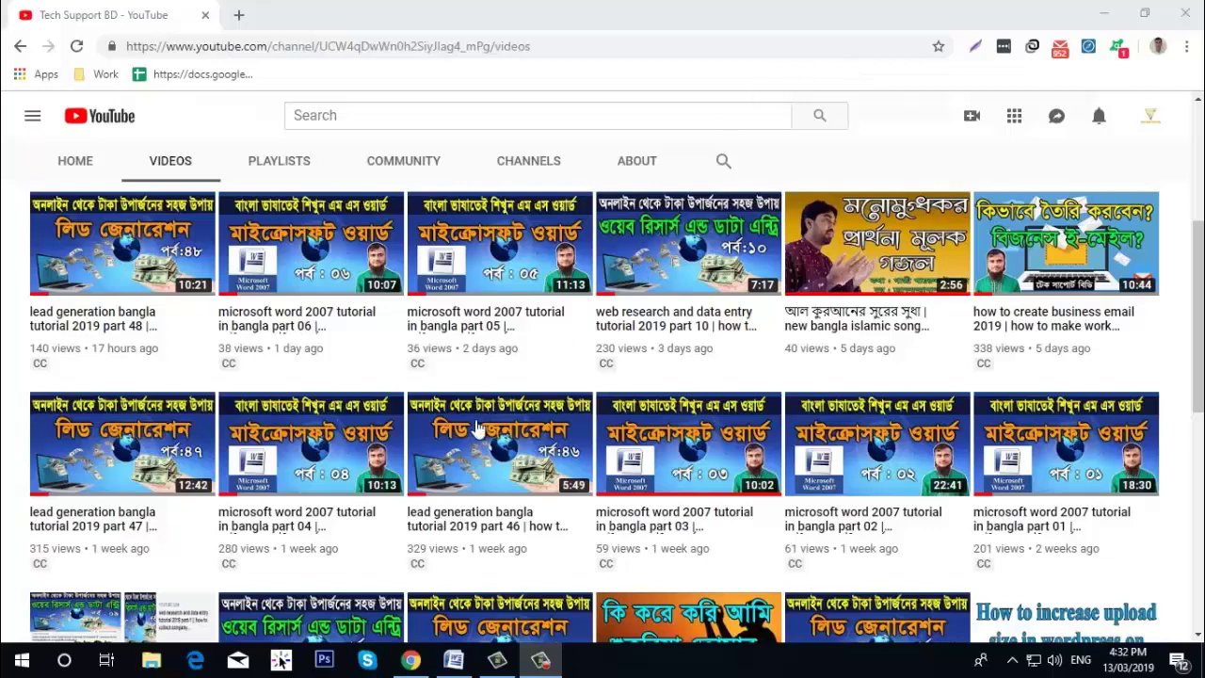
# - Switch from the browser to the blank document in Microsoft Word
pyautogui.click(453, 661)
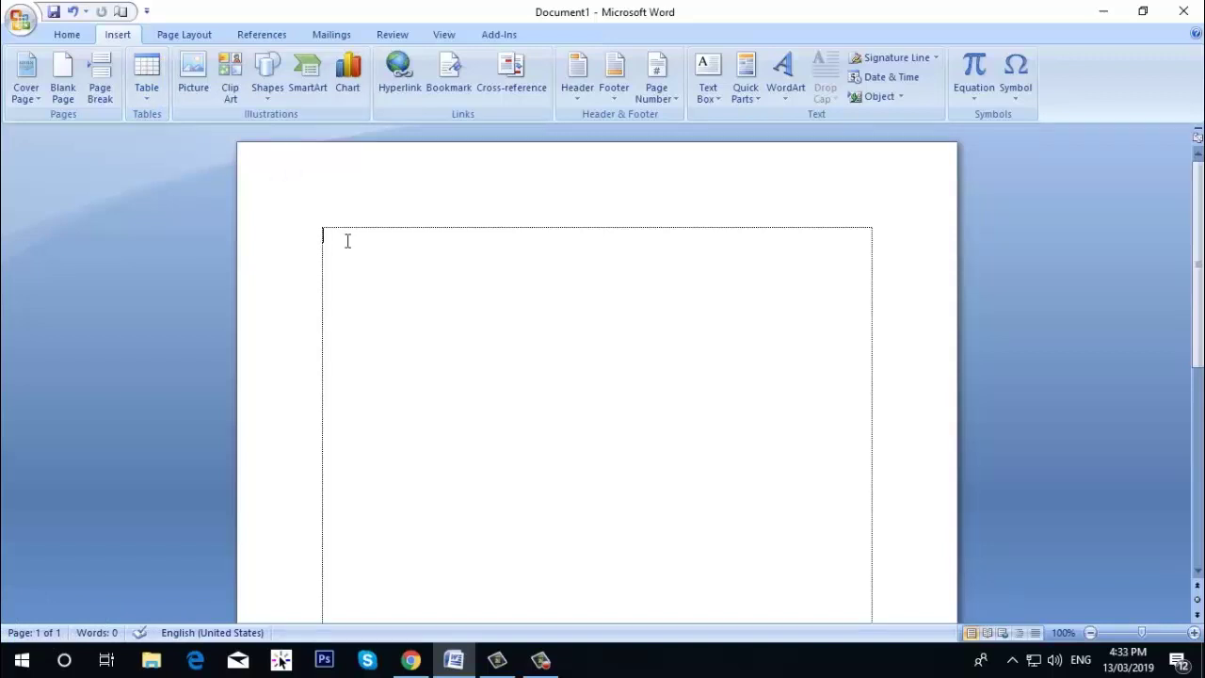
pyautogui.click(148, 89)
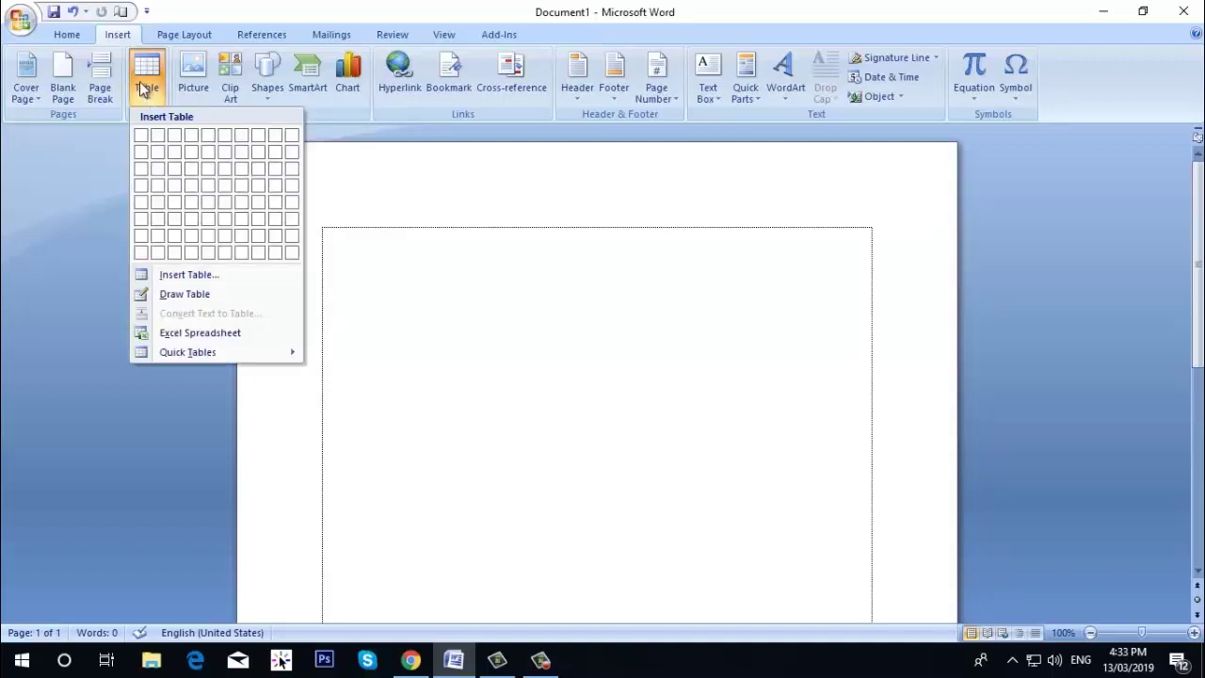
pyautogui.click(489, 275)
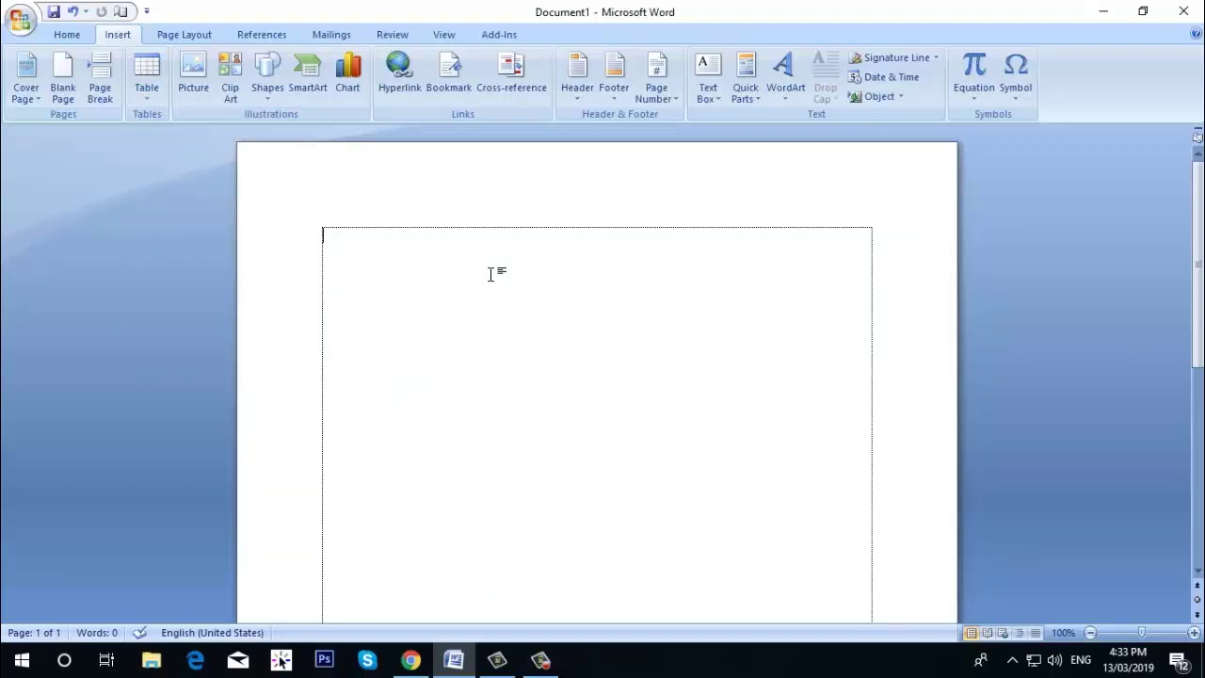
# - Insert a table with 10 columns and 8 rows using the table grid
pyautogui.click(148, 87)
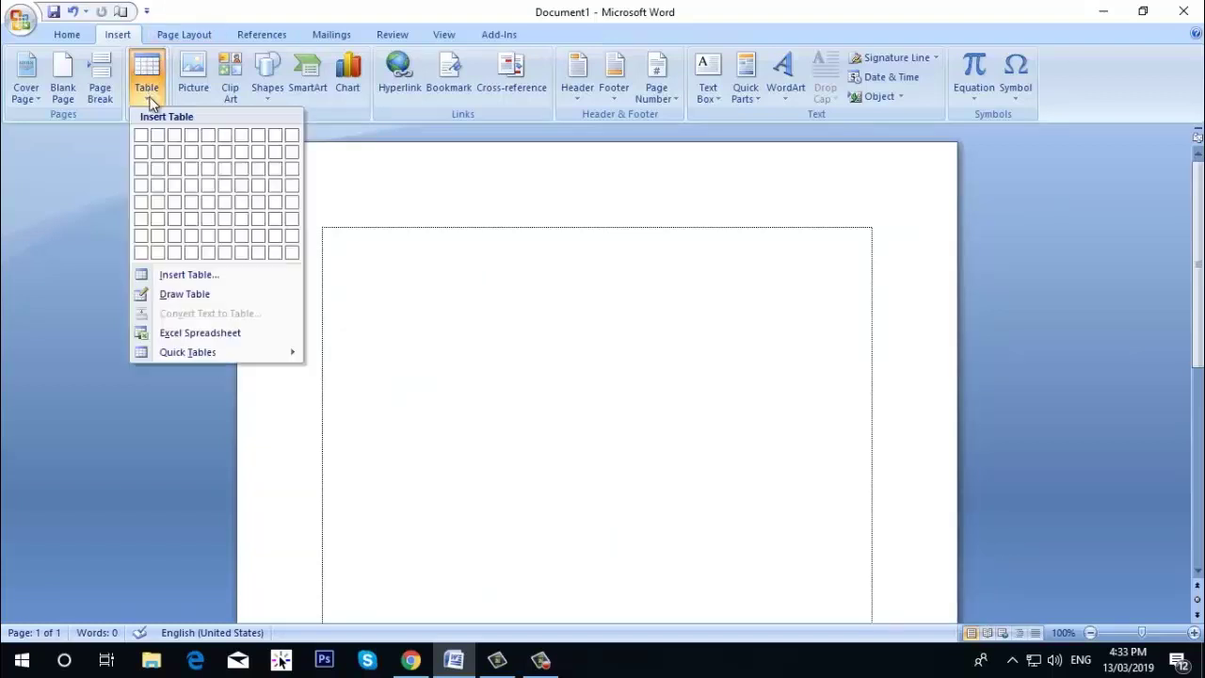
pyautogui.click(291, 254)
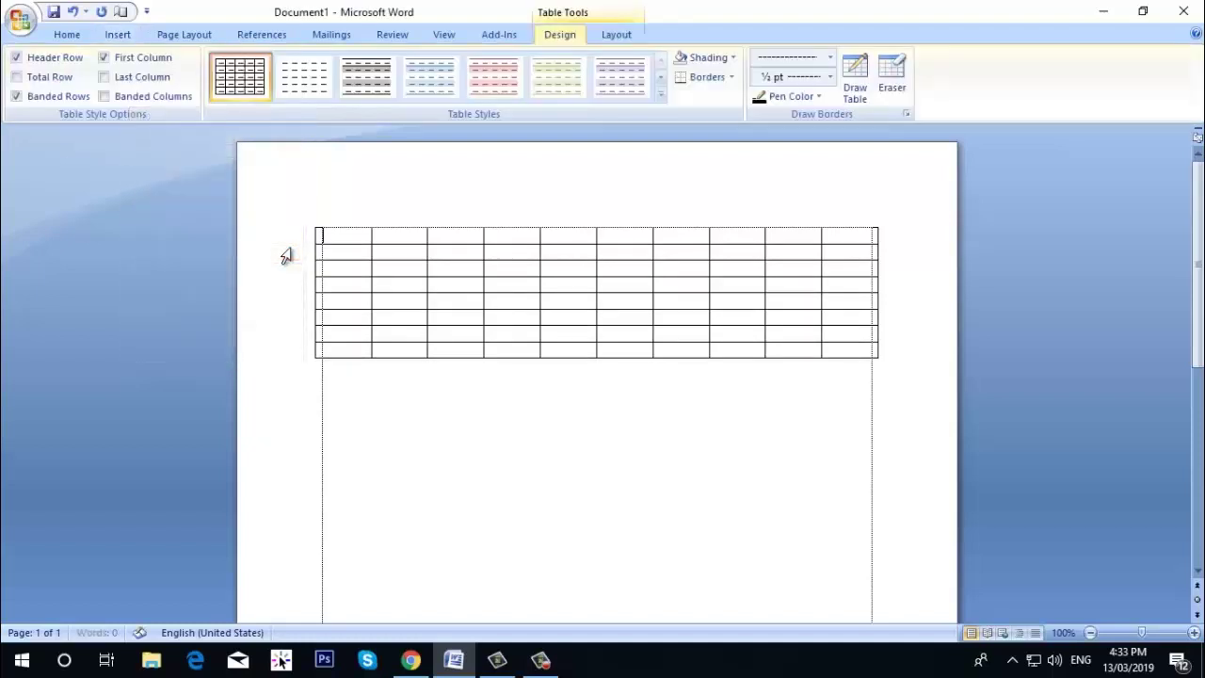
pyautogui.click(516, 333)
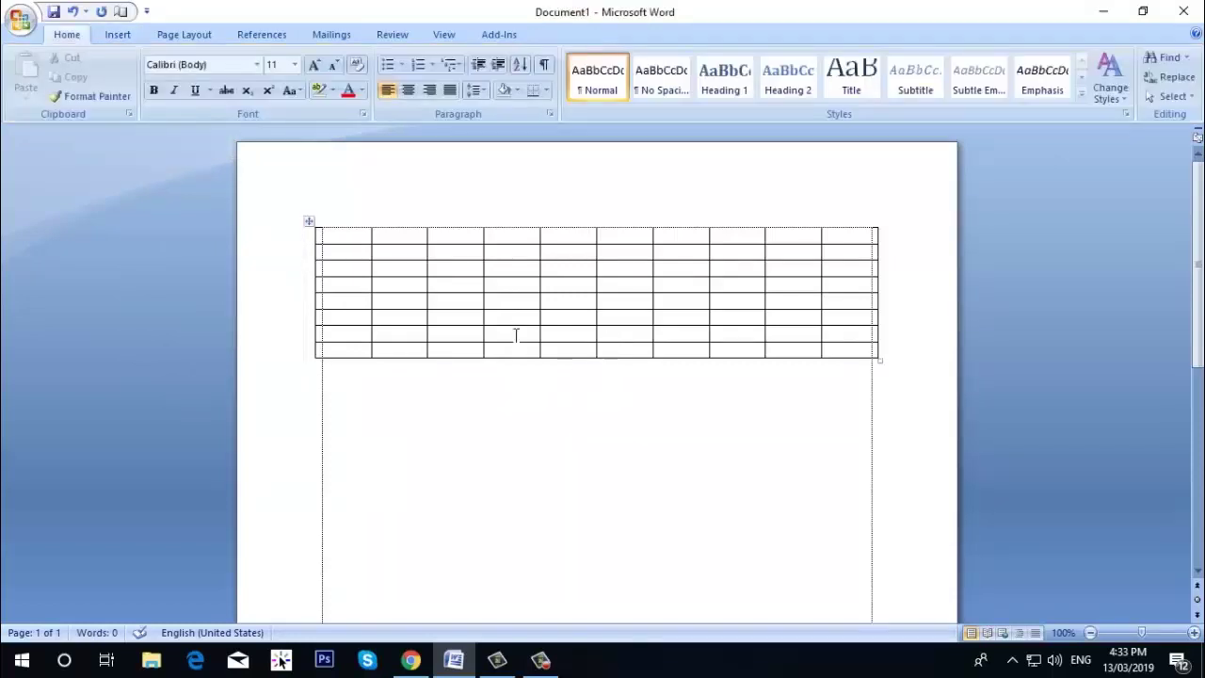
# - Delete the entire 10-column table from the page
pyautogui.click(309, 225)
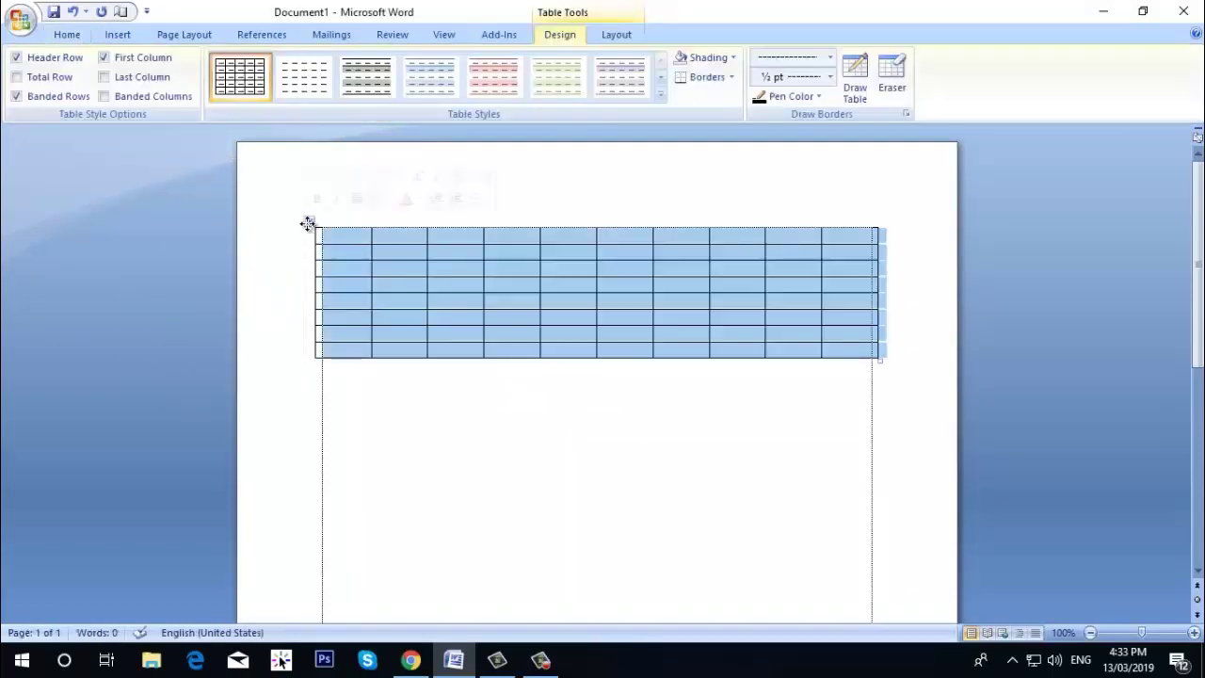
pyautogui.press('BackSpace')
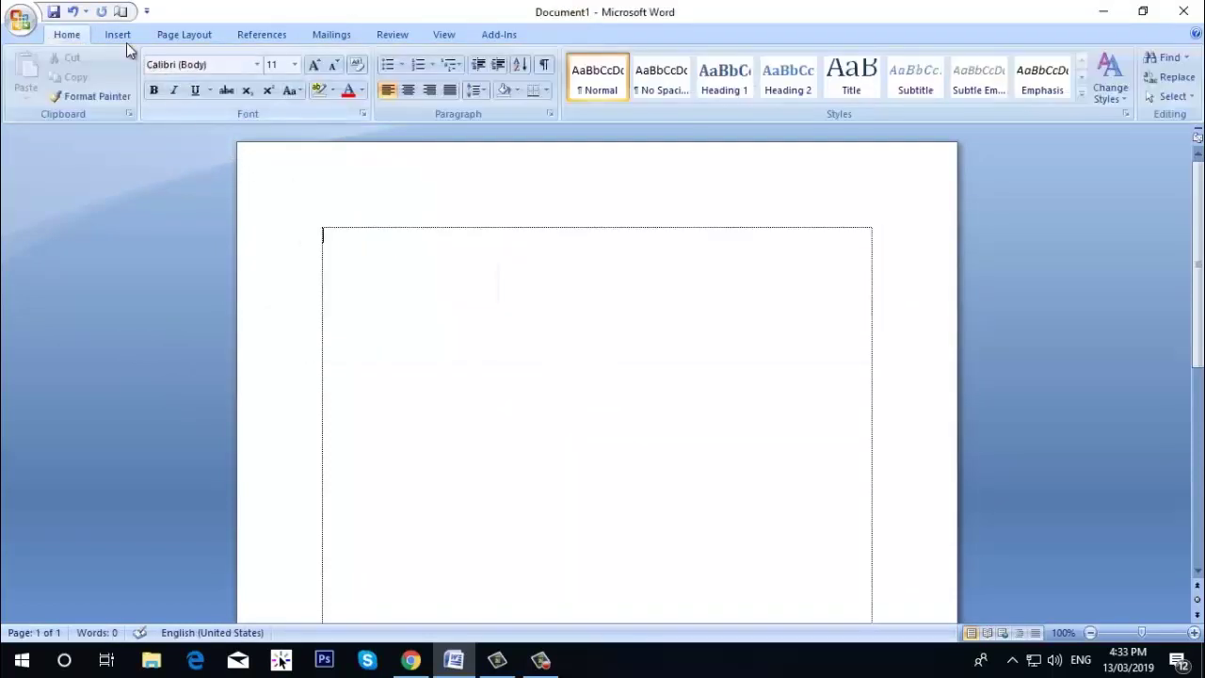
# - Insert a table by specified size, with 12 columns and 12 rows
pyautogui.click(121, 36)
pyautogui.click(152, 99)
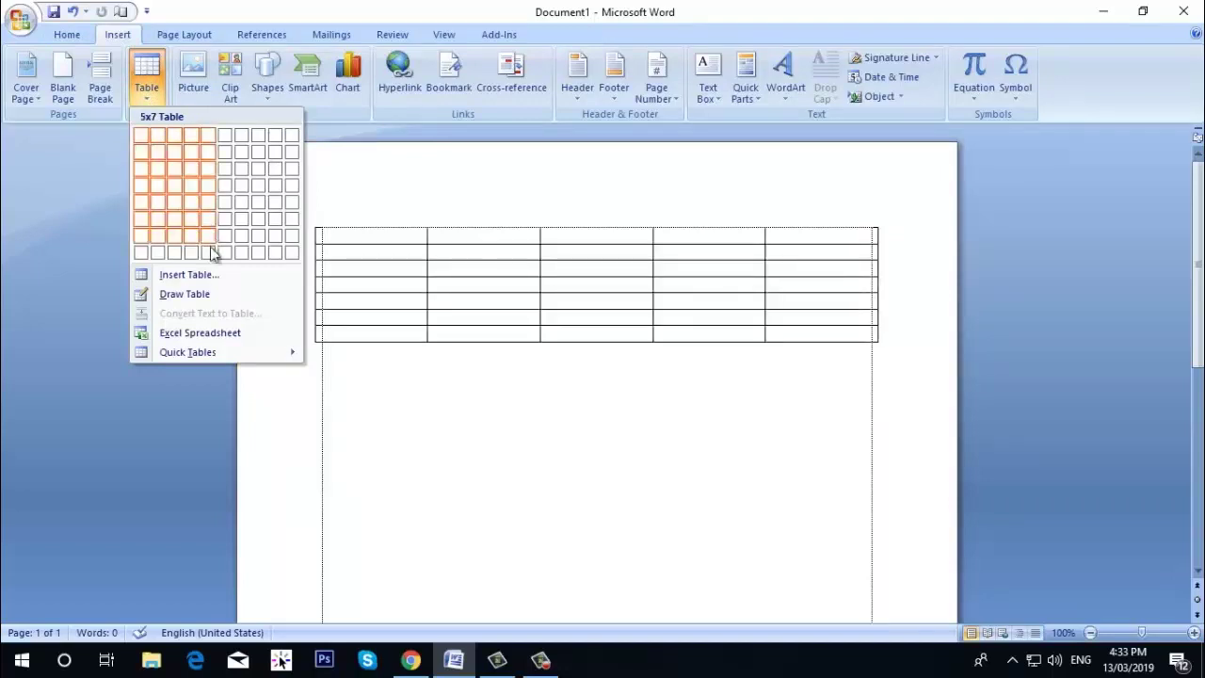
pyautogui.click(196, 281)
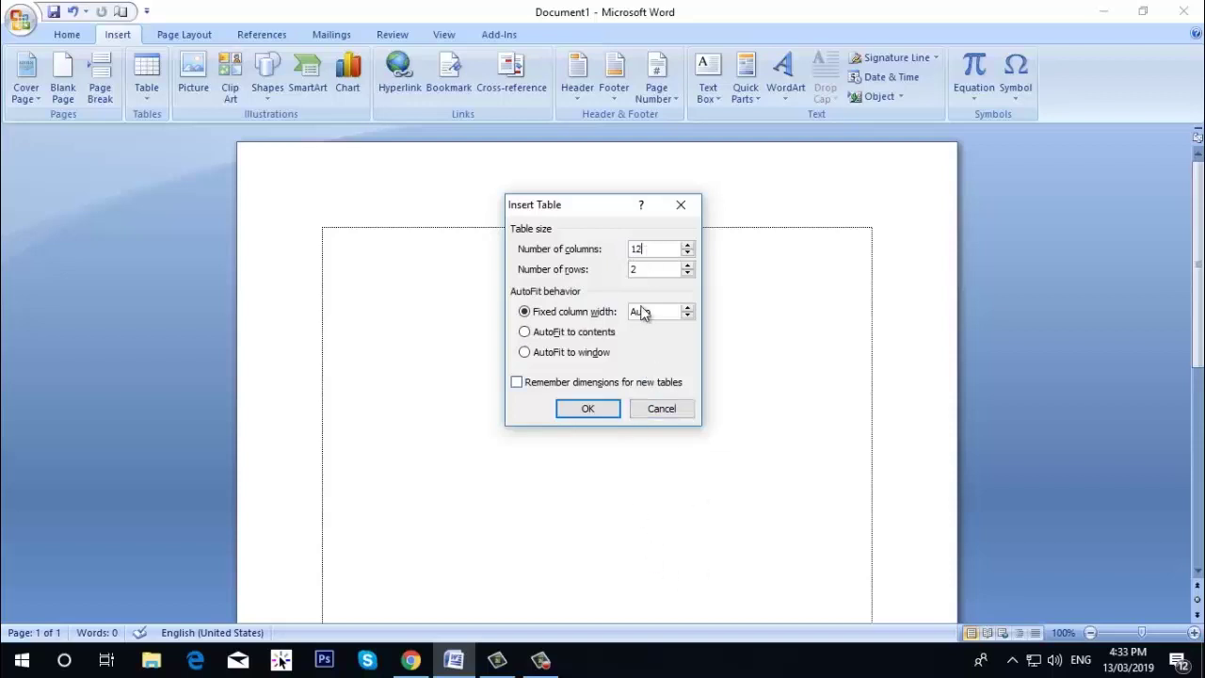
pyautogui.click(646, 271)
pyautogui.click(589, 410)
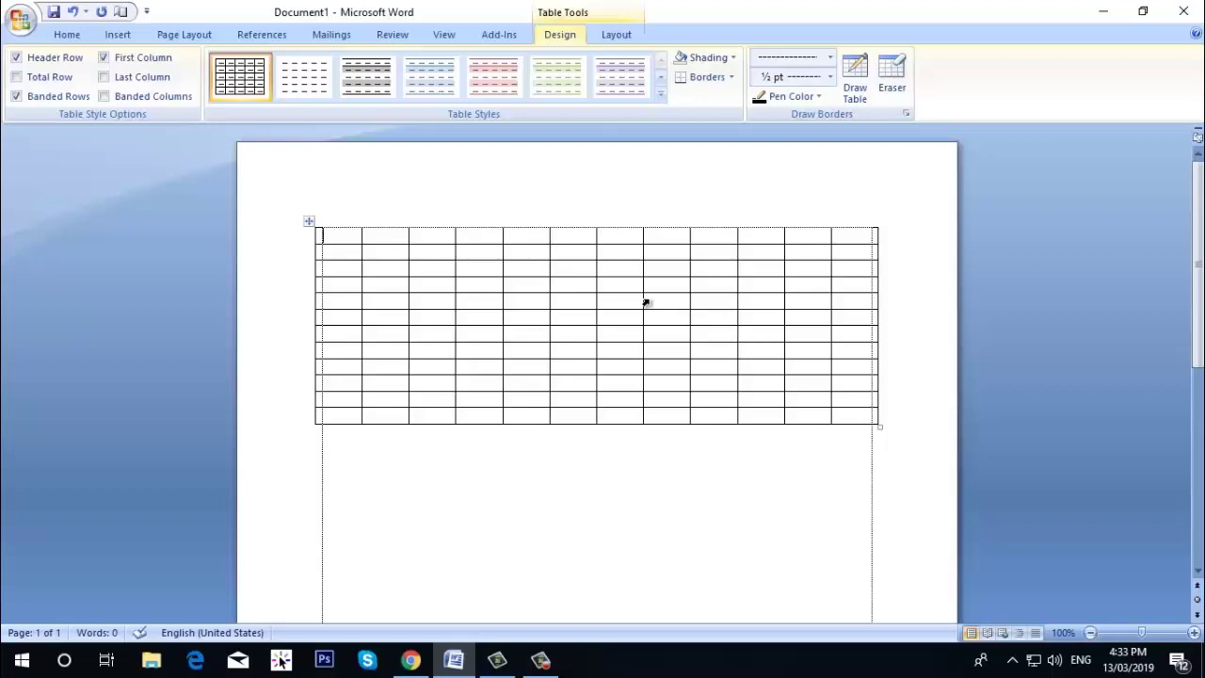
pyautogui.click(670, 463)
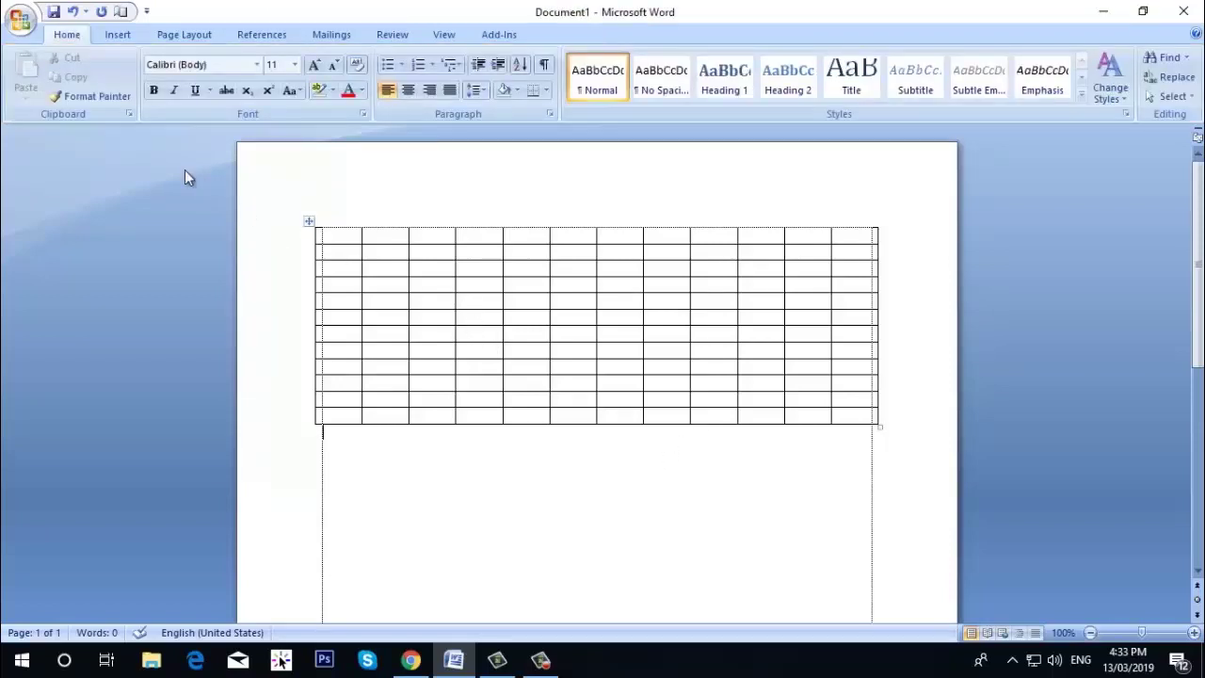
pyautogui.click(115, 36)
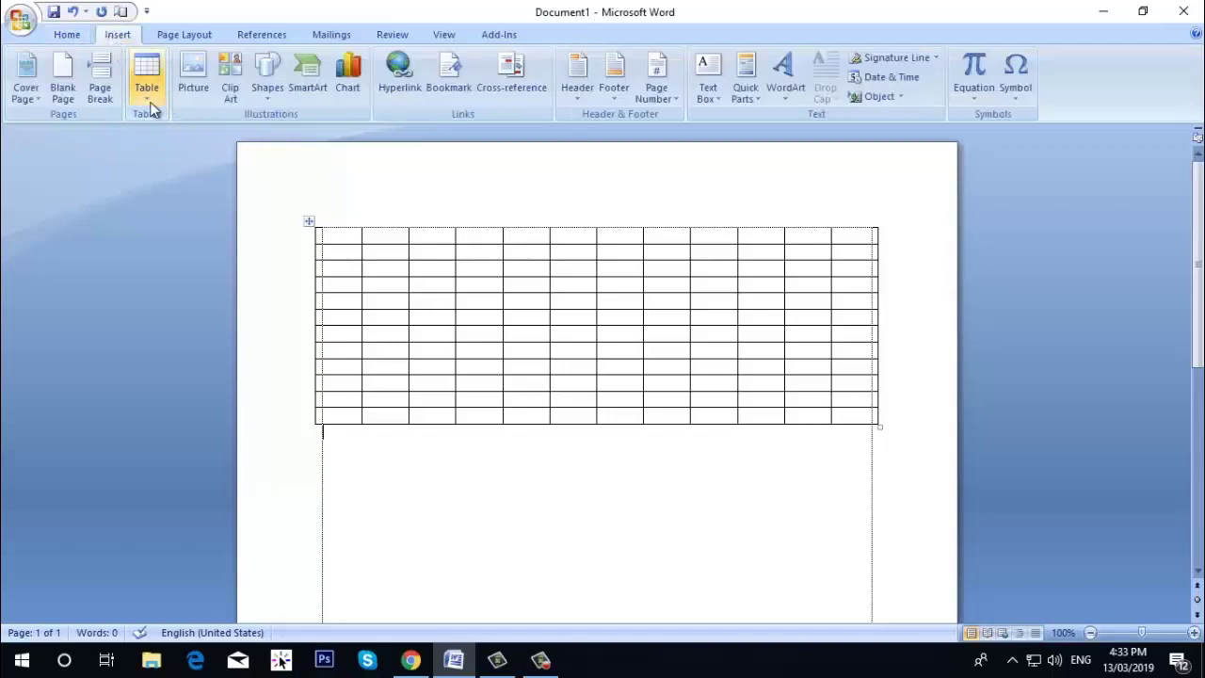
pyautogui.click(151, 105)
pyautogui.click(228, 274)
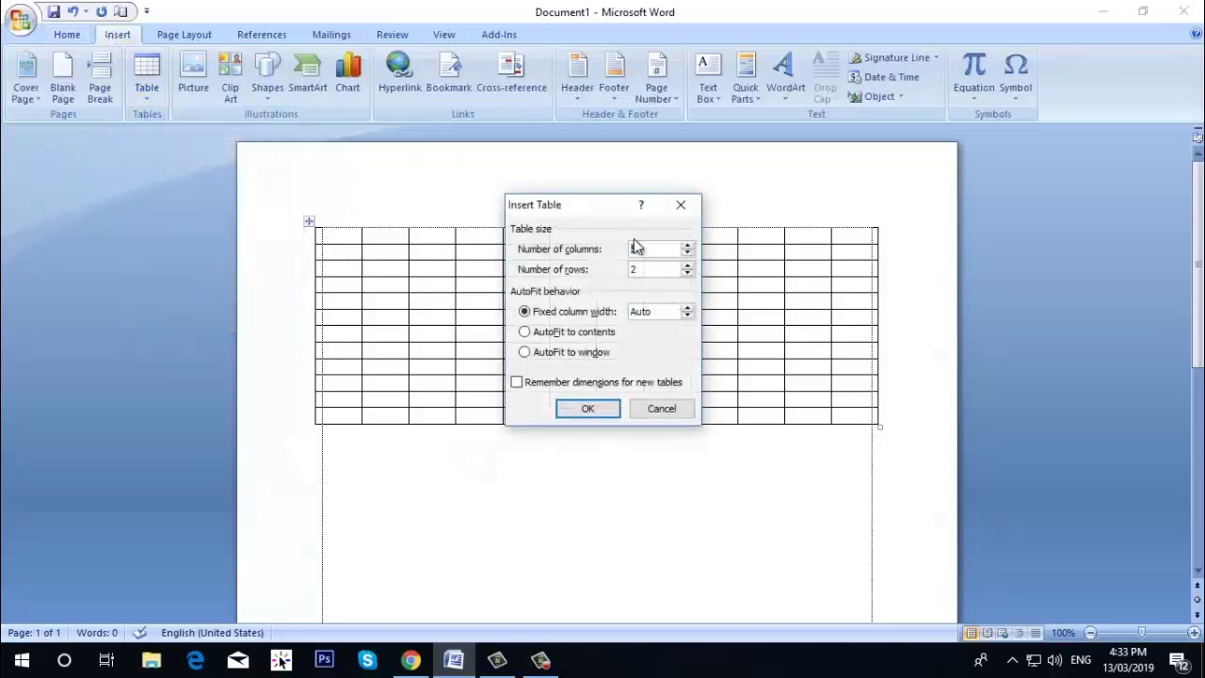
pyautogui.click(681, 205)
# - Undo the insertion of the 12-column table
pyautogui.hotkey('ctrl', 'z')
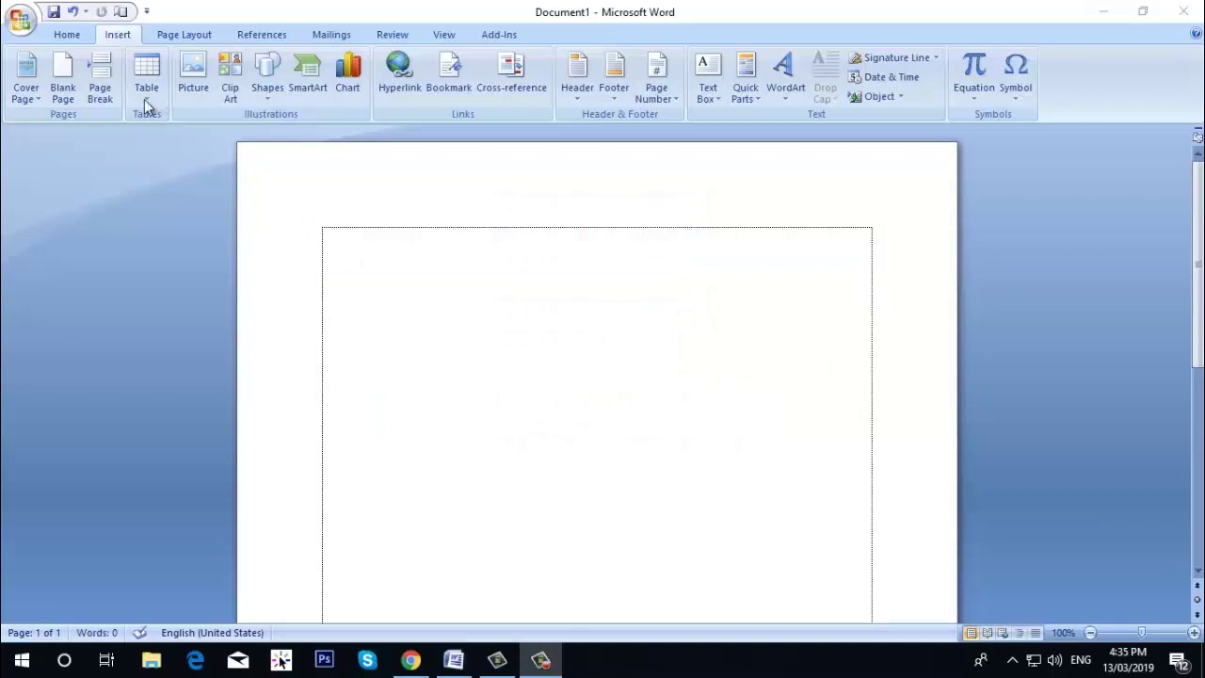
# - Draw a freehand table outline spanning most of the text width in the upper part of the page with Draw Table
pyautogui.click(146, 103)
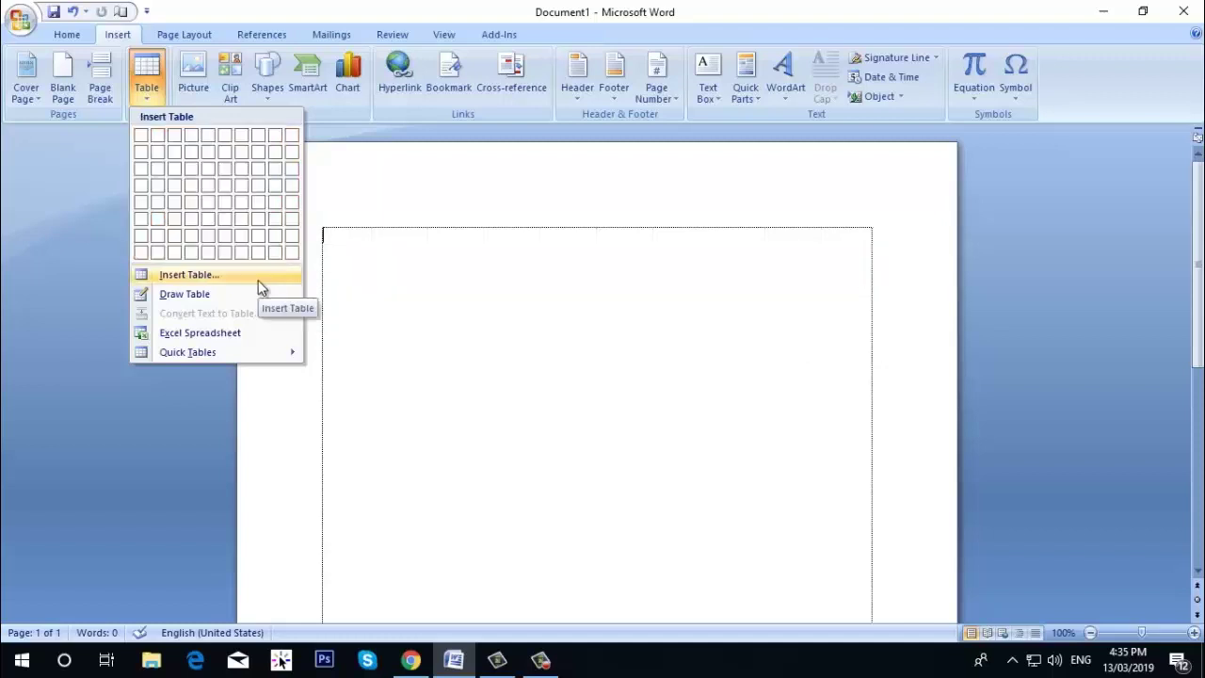
pyautogui.click(193, 295)
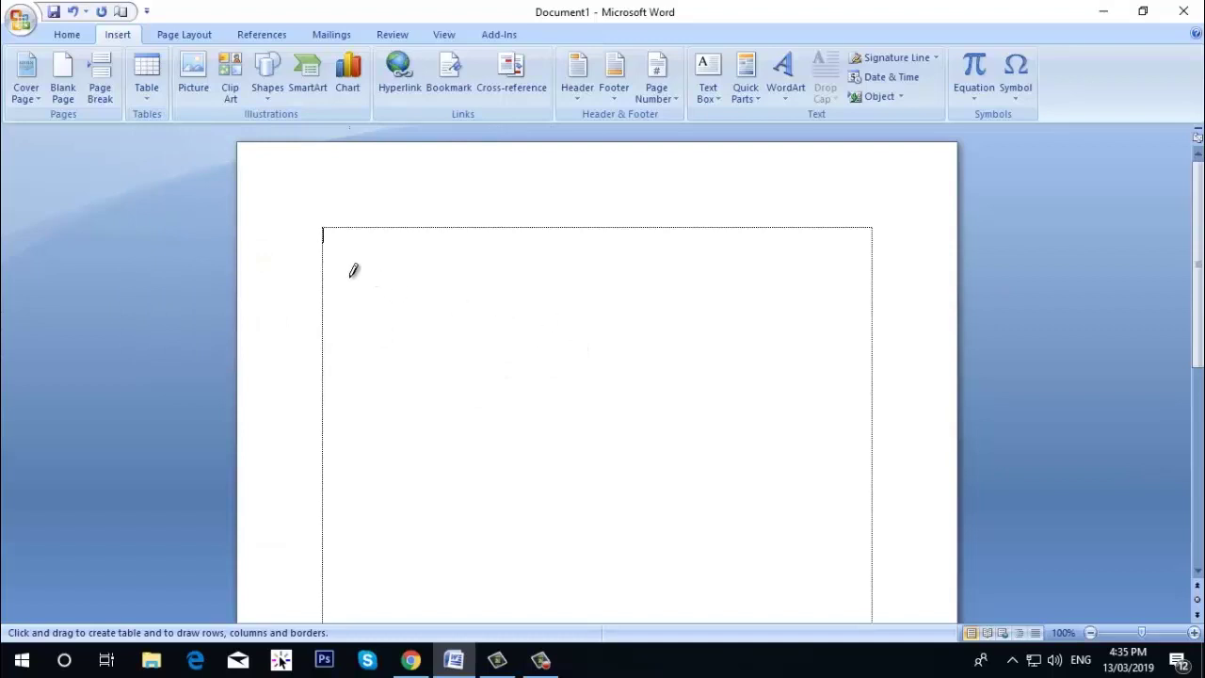
pyautogui.moveTo(340, 262)
pyautogui.mouseDown()
pyautogui.moveTo(412, 324)
pyautogui.moveTo(623, 374)
pyautogui.moveTo(832, 398)
pyautogui.mouseUp()
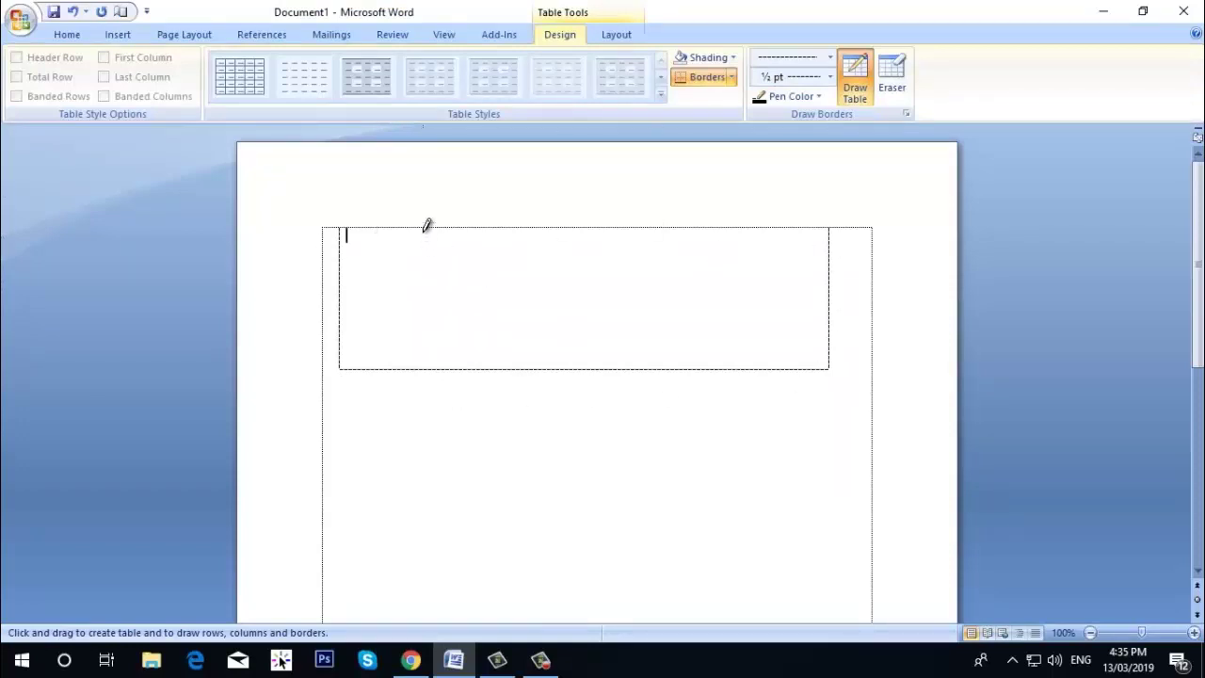
# - Draw three vertical lines dividing the table into four columns, undoing the stray nested box
pyautogui.moveTo(422, 220); pyautogui.dragTo(434, 332)
pyautogui.moveTo(533, 225); pyautogui.dragTo(547, 369)
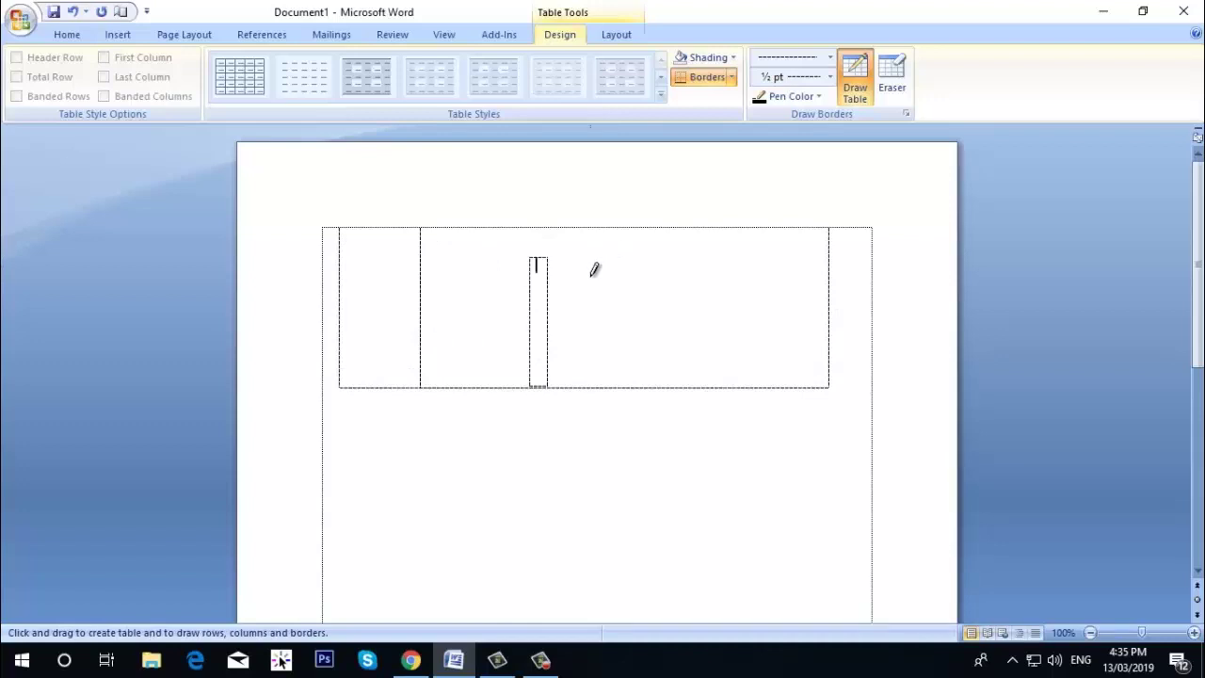
pyautogui.hotkey('ctrl', 'z')
pyautogui.moveTo(557, 220); pyautogui.dragTo(559, 365)
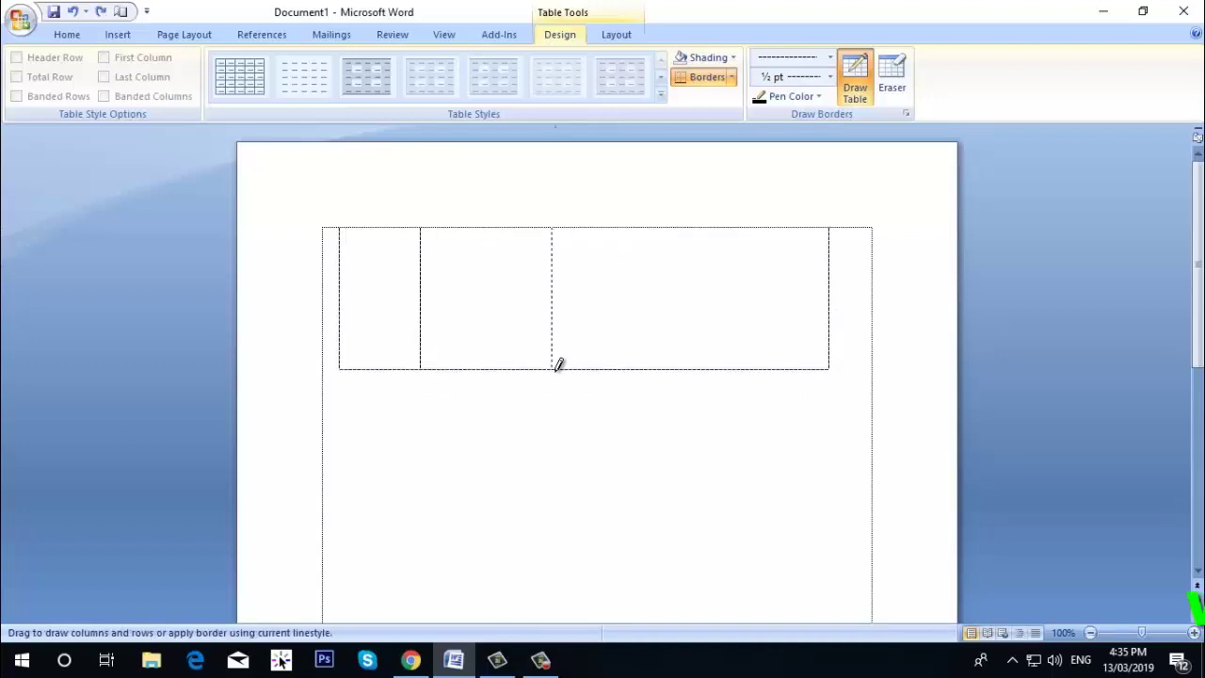
pyautogui.moveTo(638, 220); pyautogui.dragTo(641, 368)
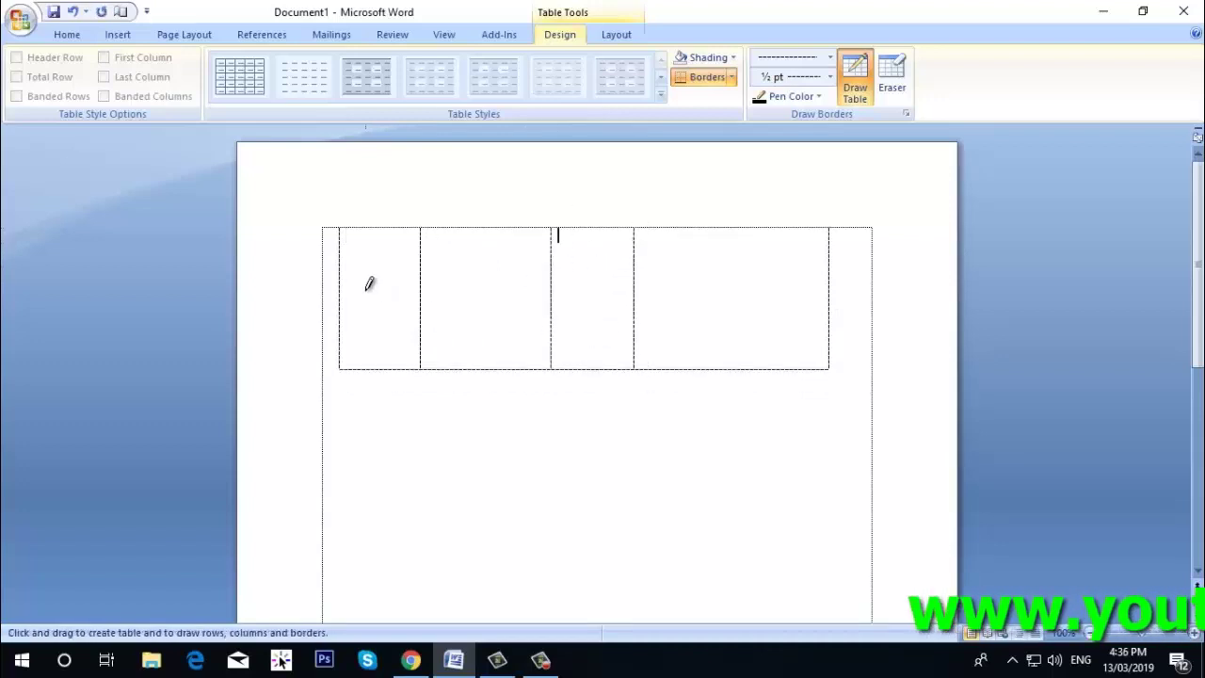
# - Draw three row lines across the table and split its second and fourth columns with vertical lines
pyautogui.moveTo(342, 267); pyautogui.dragTo(827, 268)
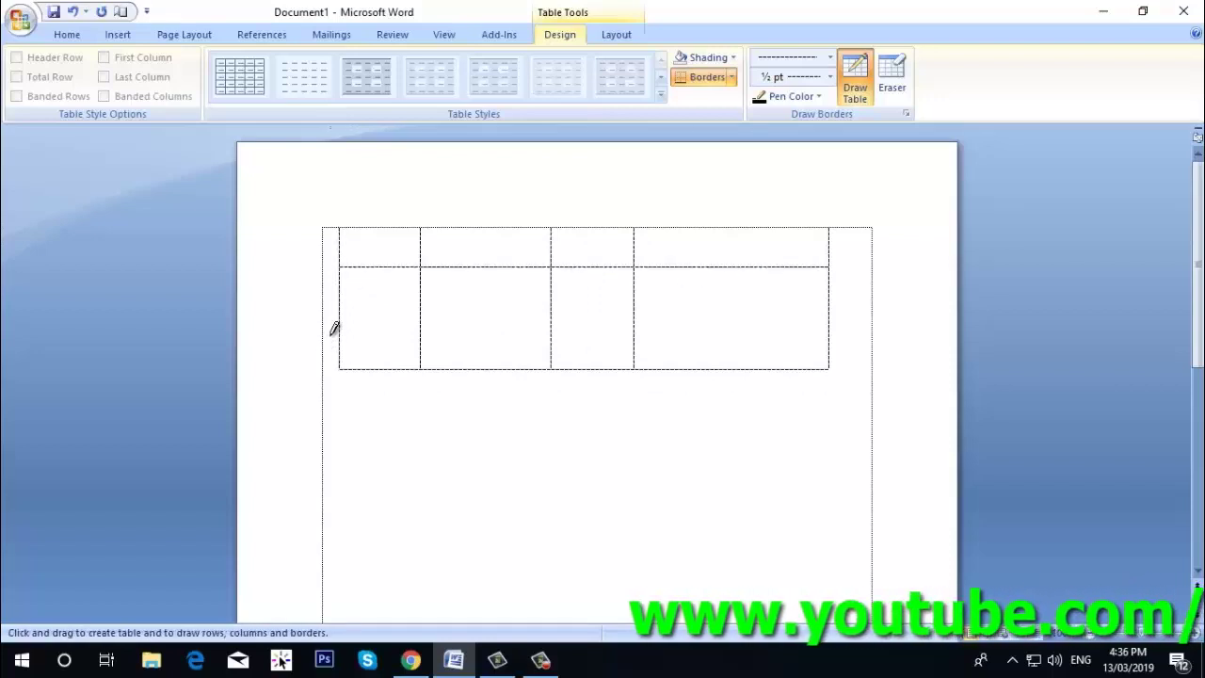
pyautogui.moveTo(337, 331)
pyautogui.mouseDown()
pyautogui.moveTo(583, 353)
pyautogui.moveTo(829, 333)
pyautogui.mouseUp()
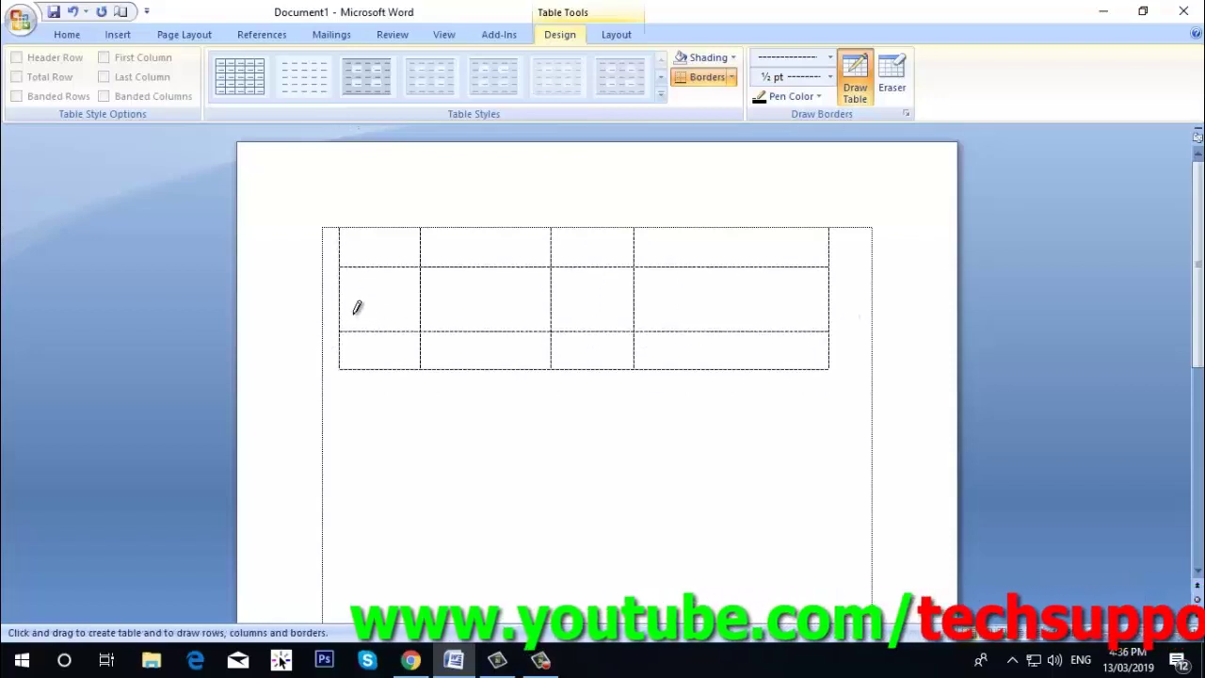
pyautogui.moveTo(344, 292); pyautogui.dragTo(826, 295)
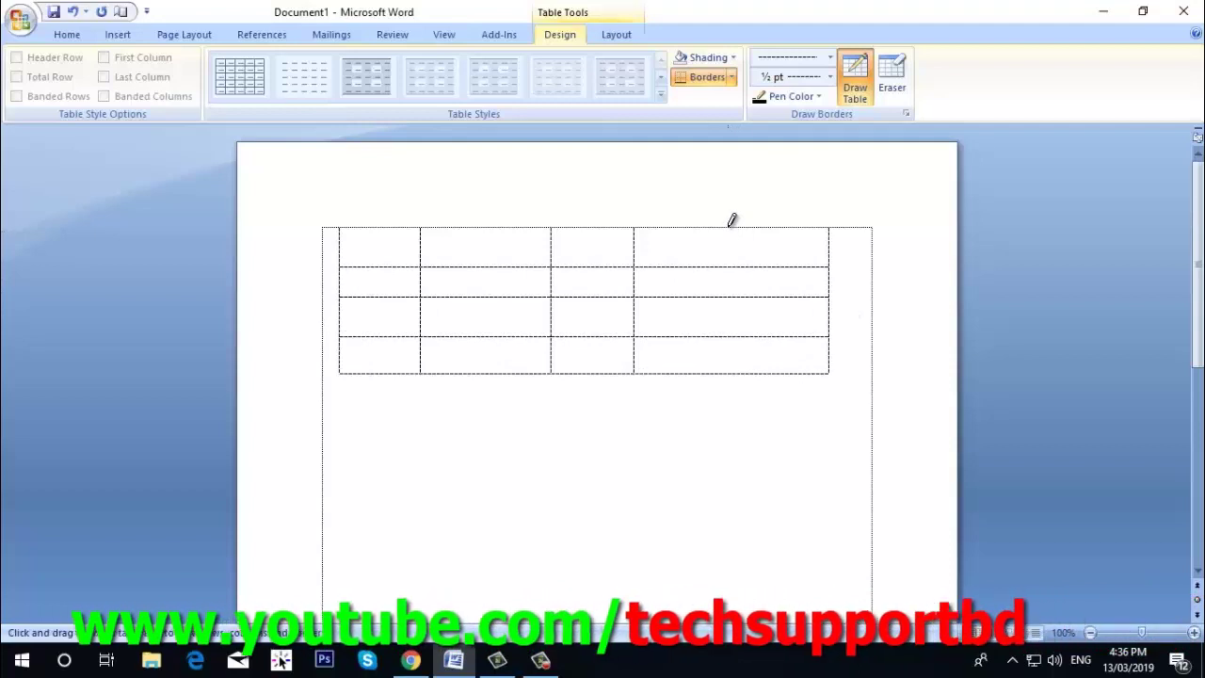
pyautogui.moveTo(730, 226); pyautogui.dragTo(730, 373)
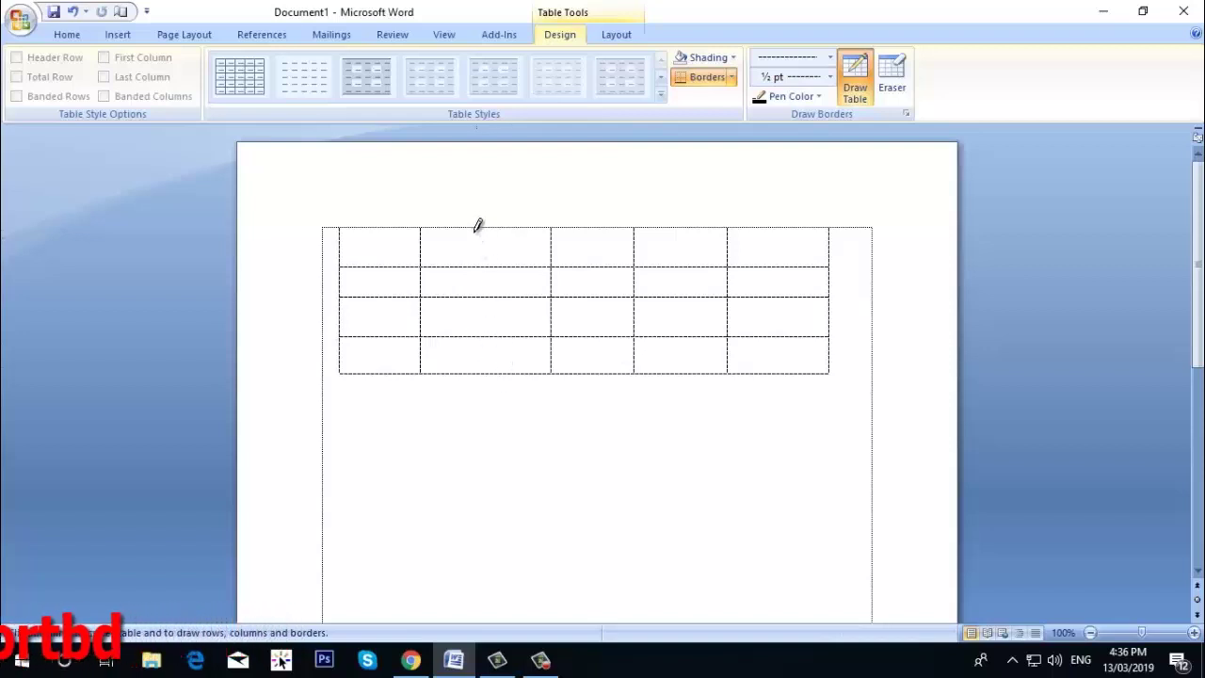
pyautogui.moveTo(476, 228); pyautogui.dragTo(473, 373)
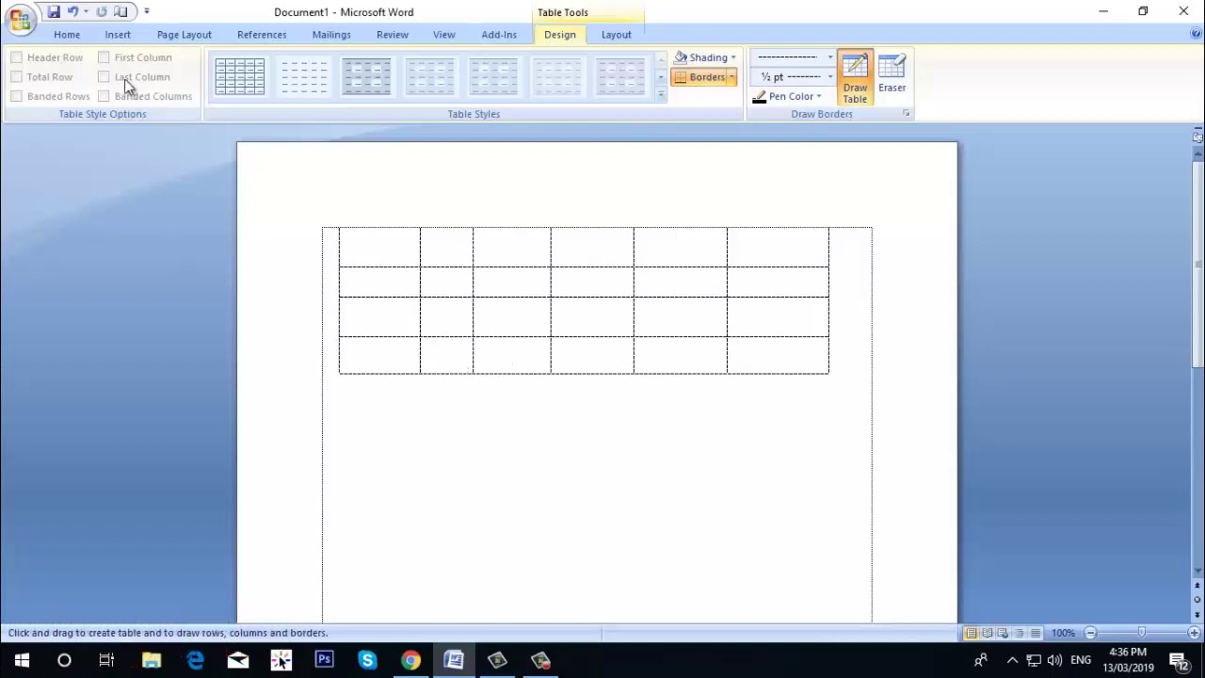
# - Stop drawing and delete the entire hand-drawn table
pyautogui.click(113, 36)
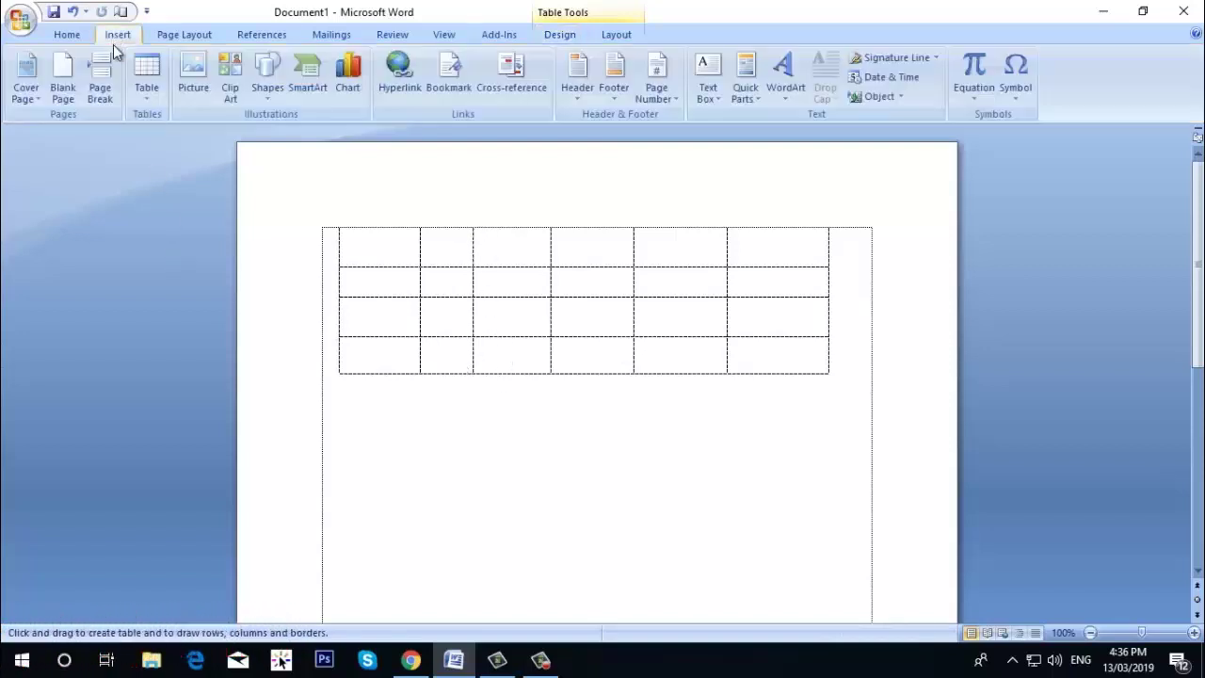
pyautogui.click(154, 96)
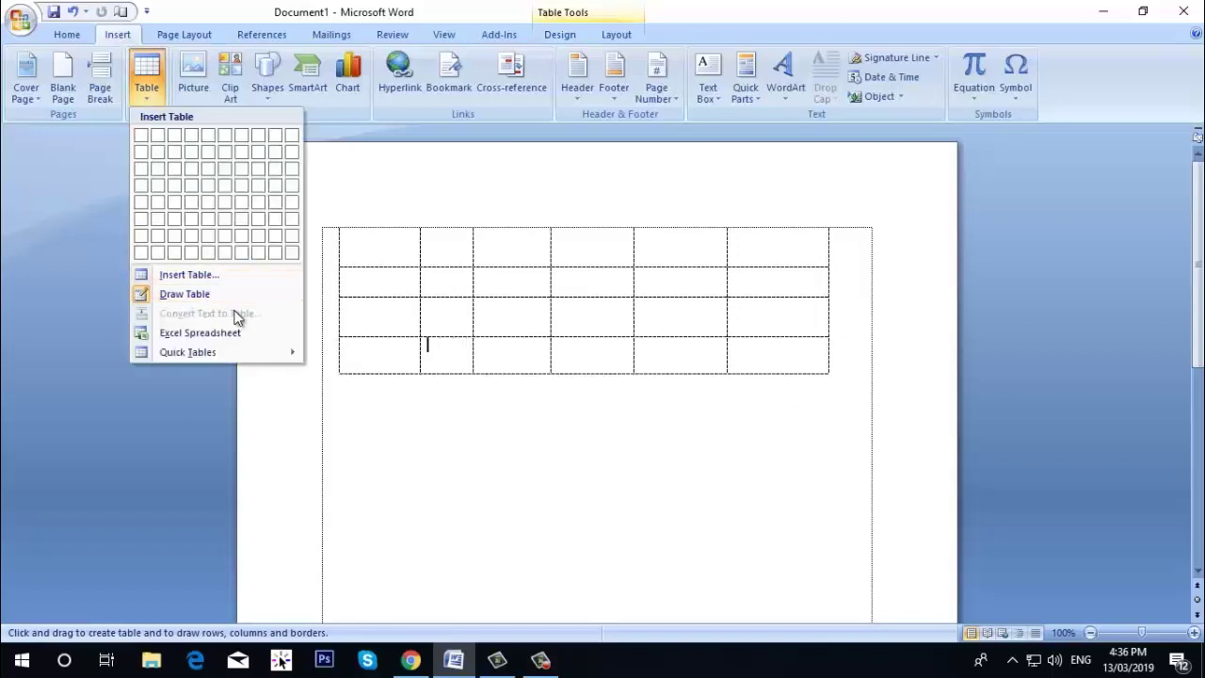
pyautogui.click(428, 423)
pyautogui.click(334, 224)
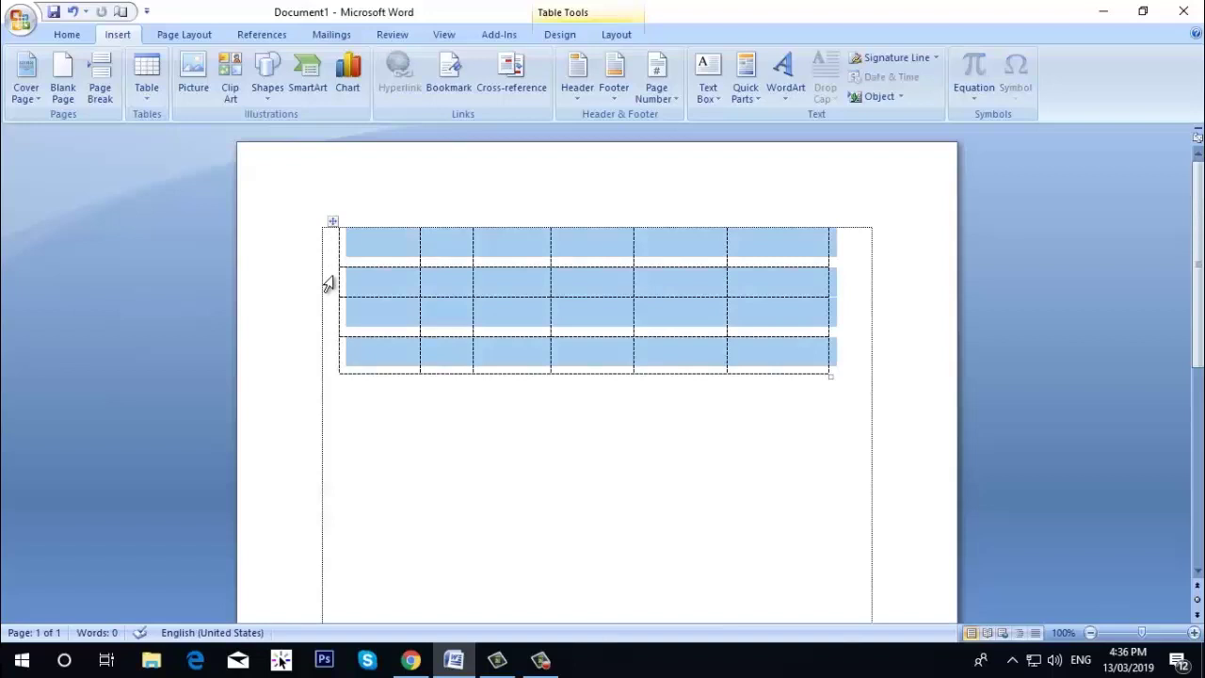
pyautogui.click(370, 248)
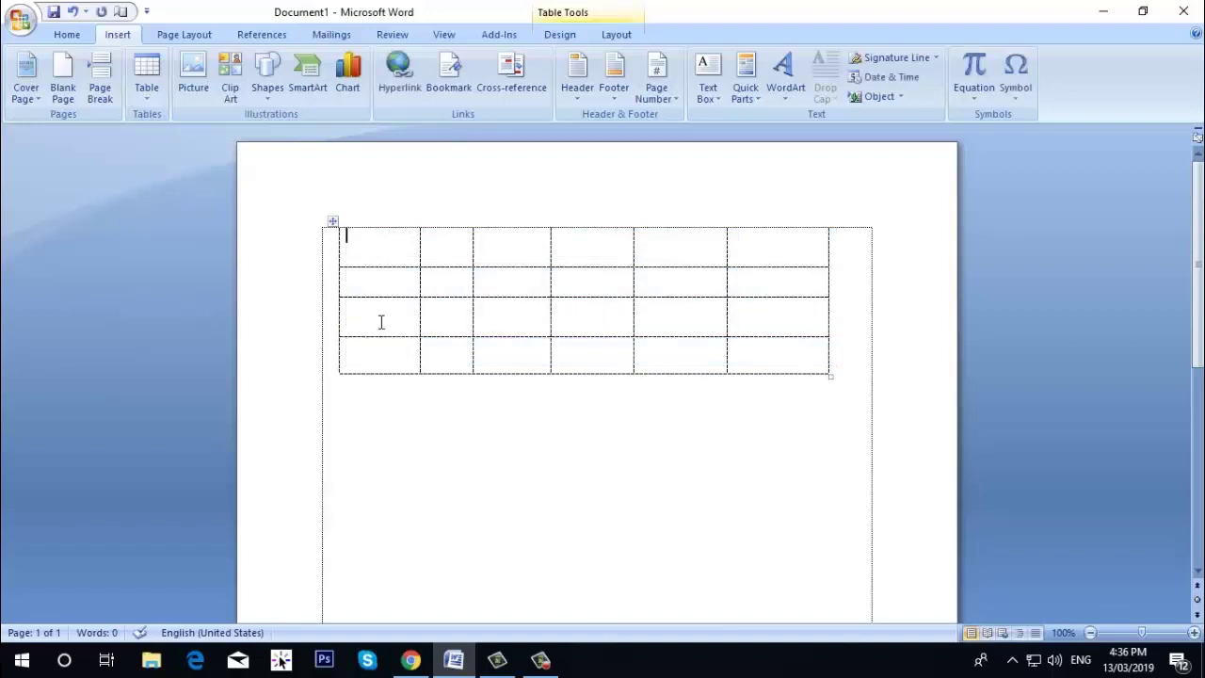
pyautogui.click(334, 224)
pyautogui.press('BackSpace')
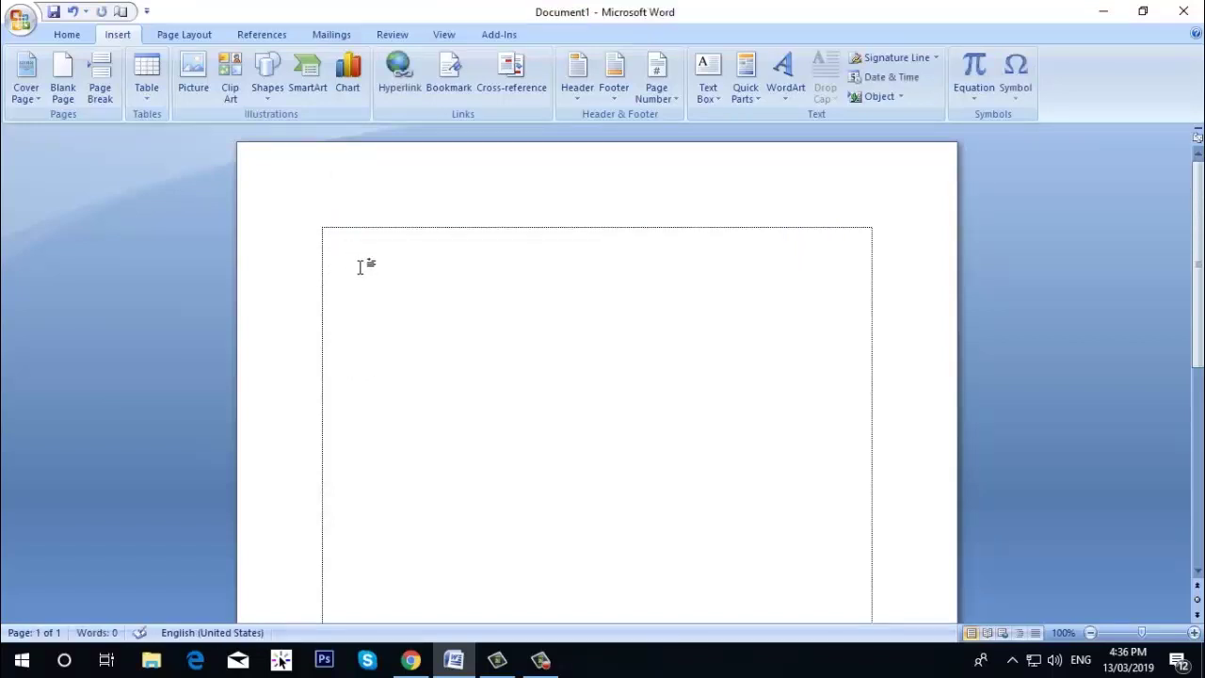
# - Enter the text "Tech Support BD" at the start of the page
pyautogui.write('Tech ')
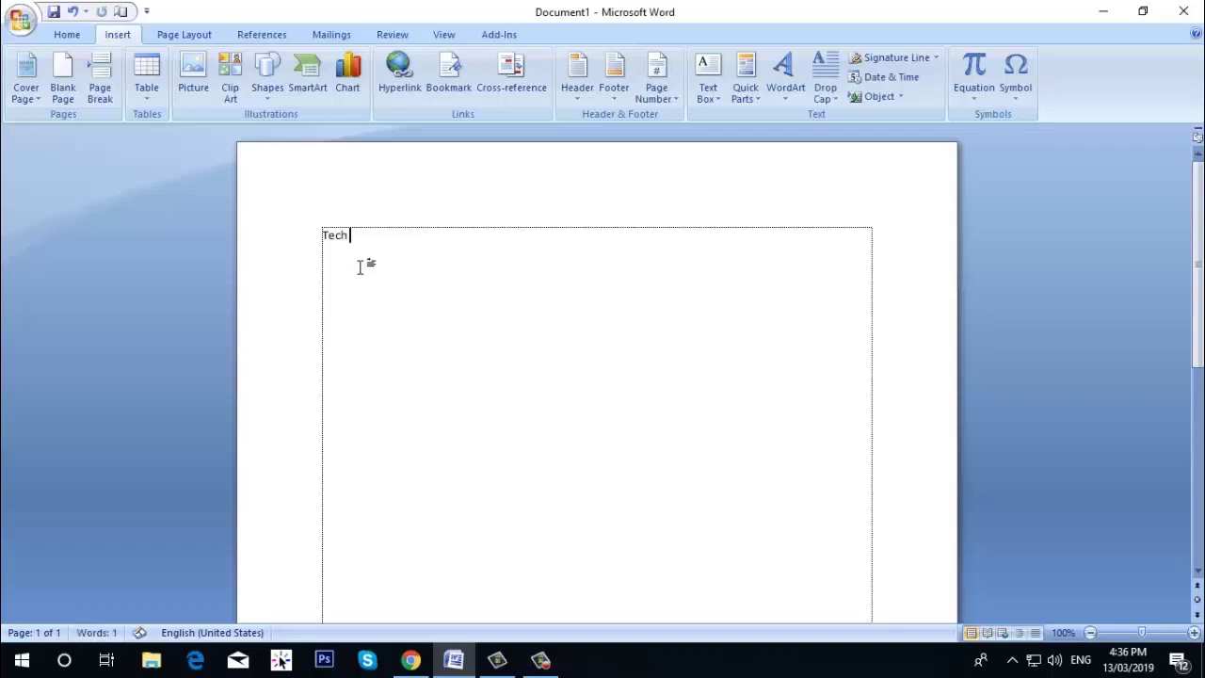
pyautogui.write('Support BD')
# - Check the availability of the text-to-table conversion option with "Tech Support BD" unselected and with it selected
pyautogui.click(151, 100)
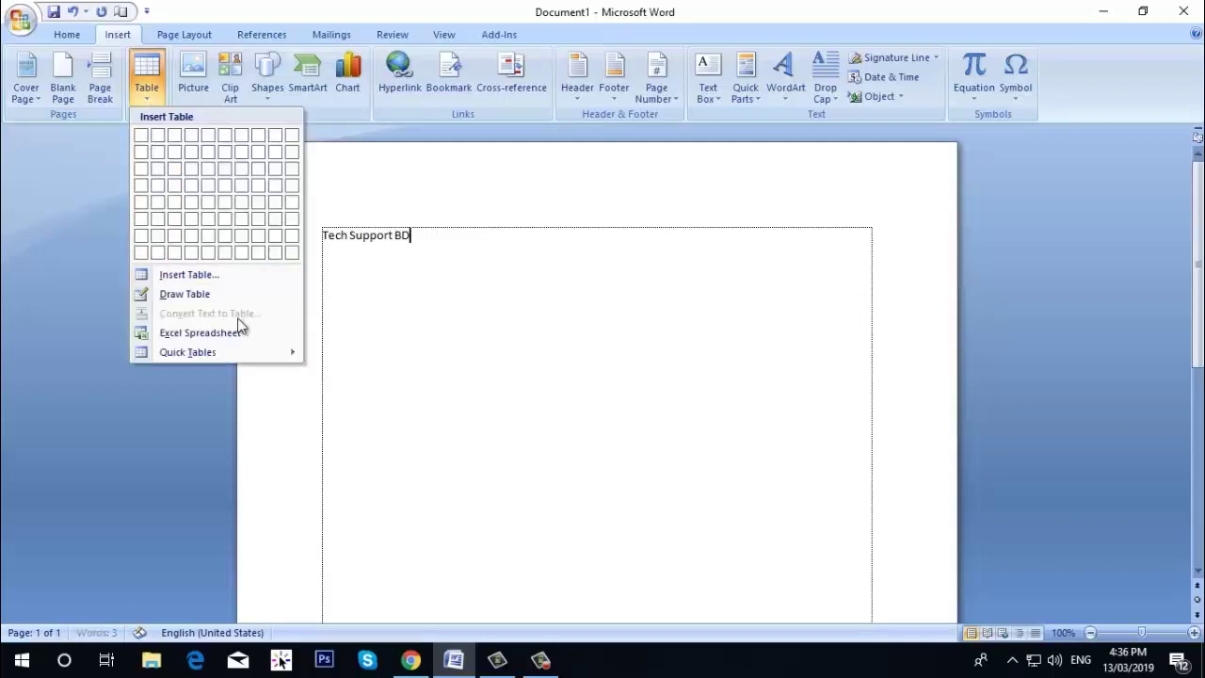
pyautogui.click(481, 269)
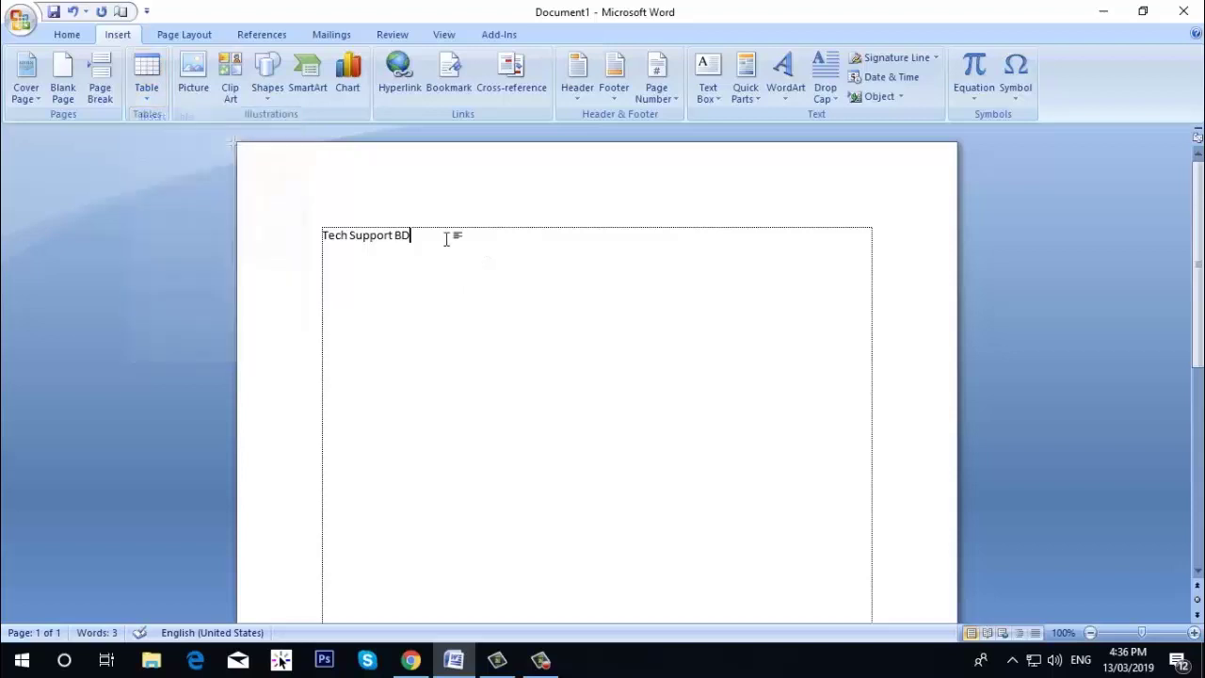
pyautogui.moveTo(446, 236); pyautogui.dragTo(269, 253)
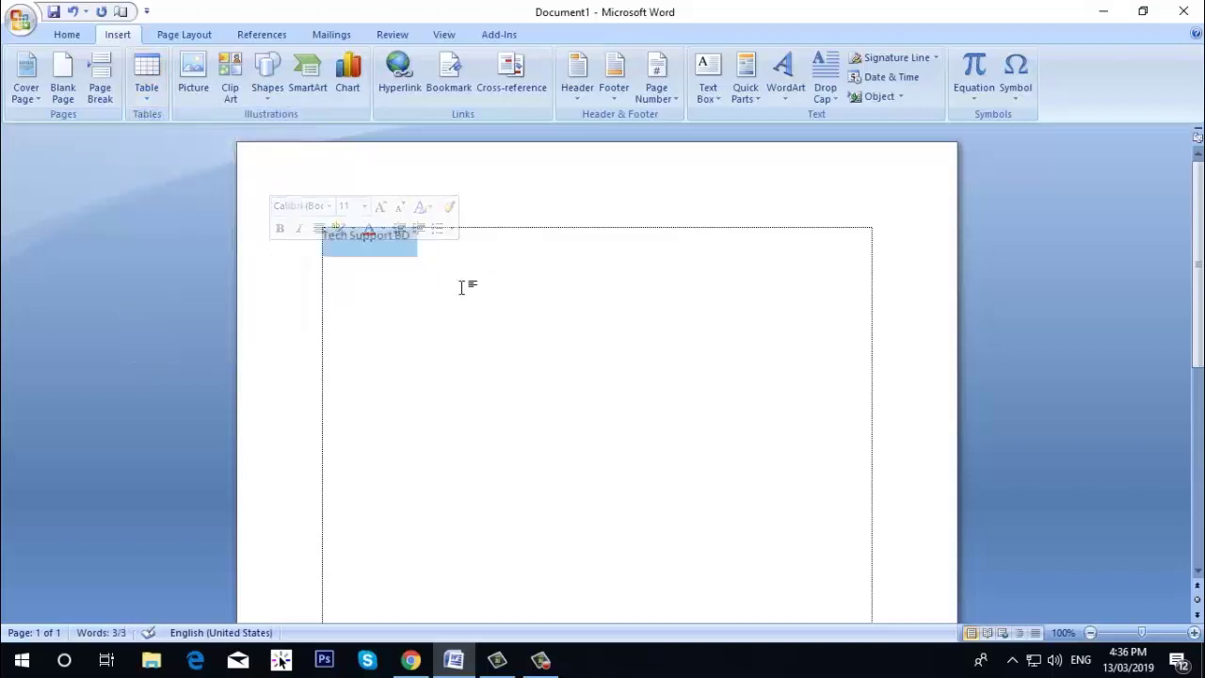
pyautogui.click(462, 270)
pyautogui.moveTo(468, 256); pyautogui.dragTo(325, 252)
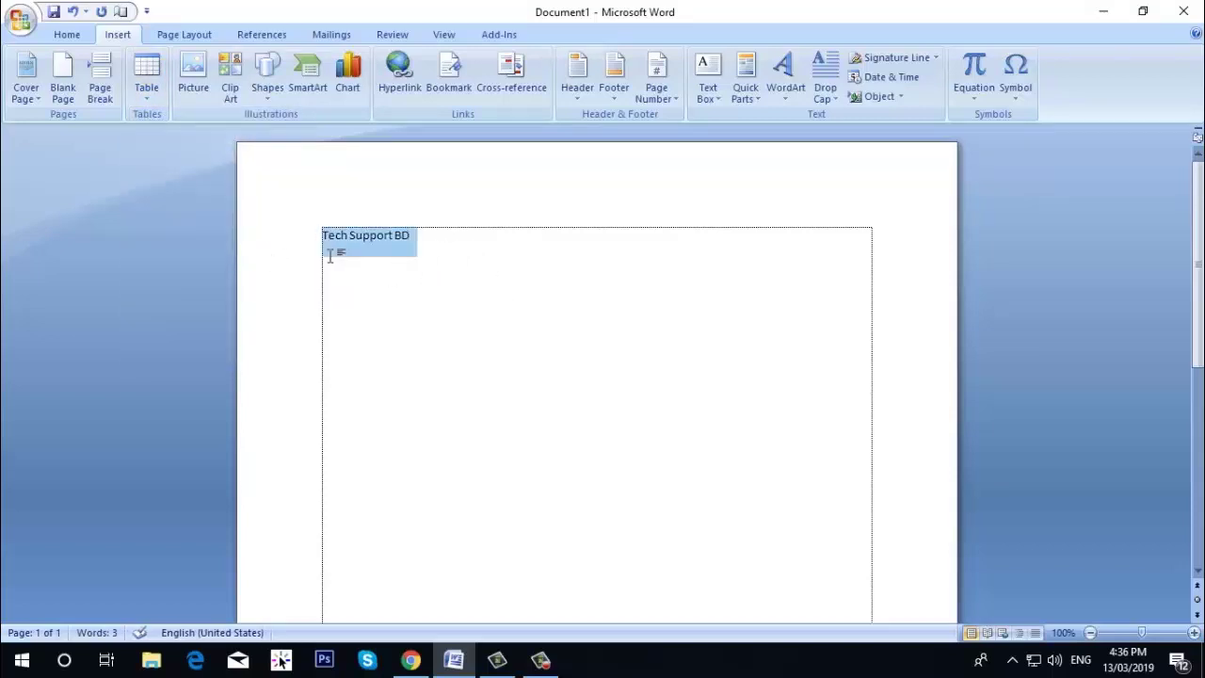
pyautogui.click(158, 98)
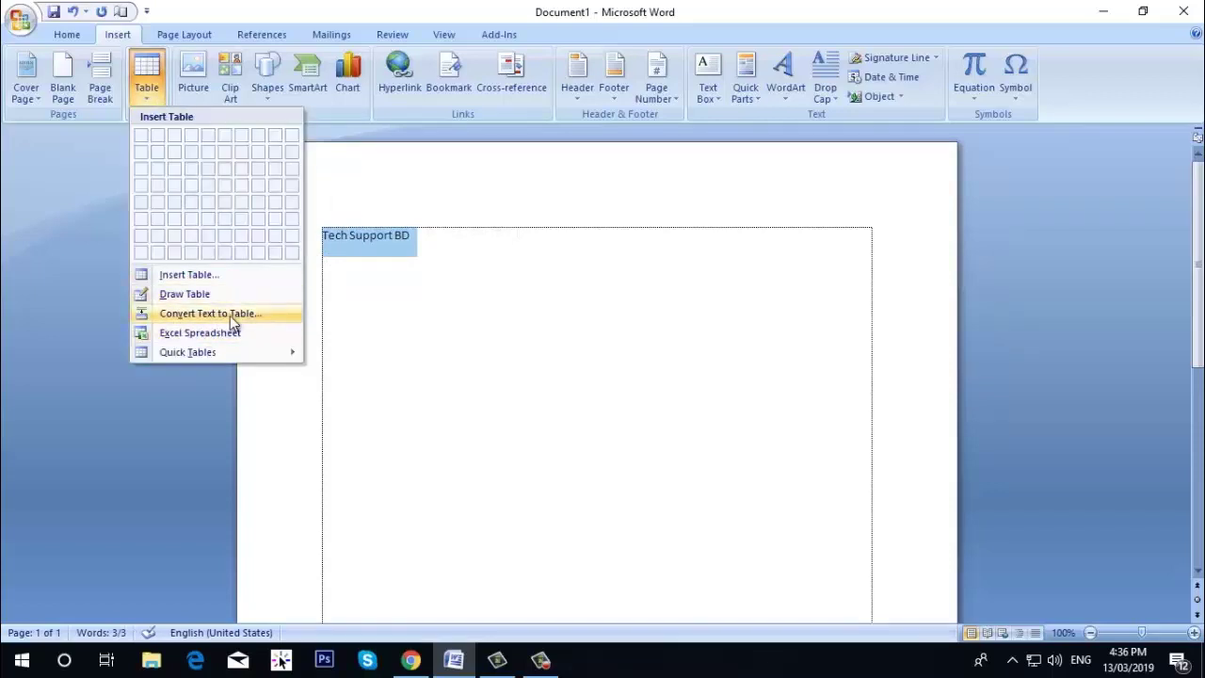
pyautogui.click(420, 239)
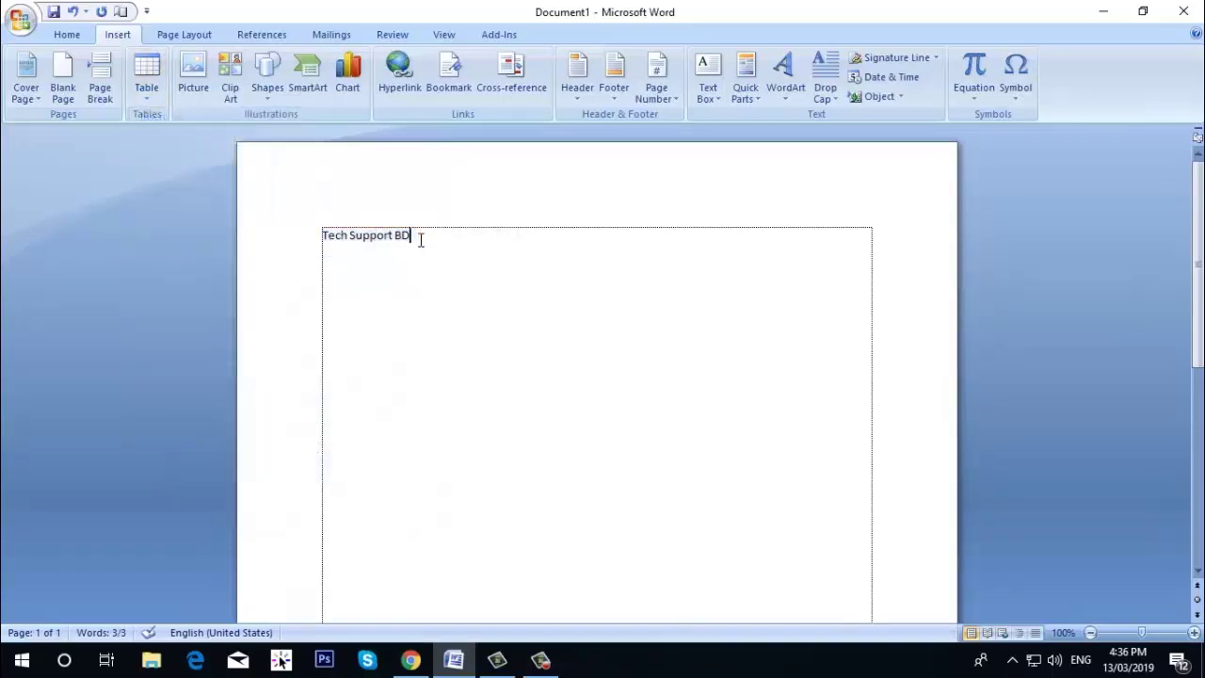
pyautogui.tripleClick(421, 241)
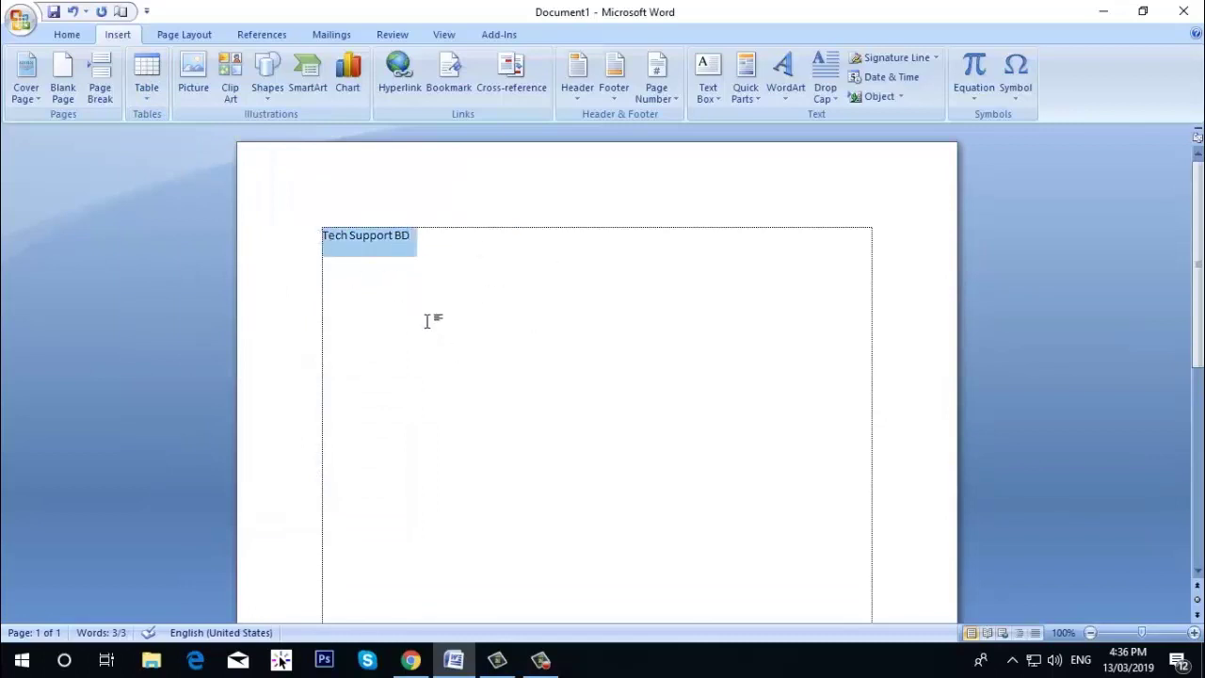
pyautogui.click(425, 237)
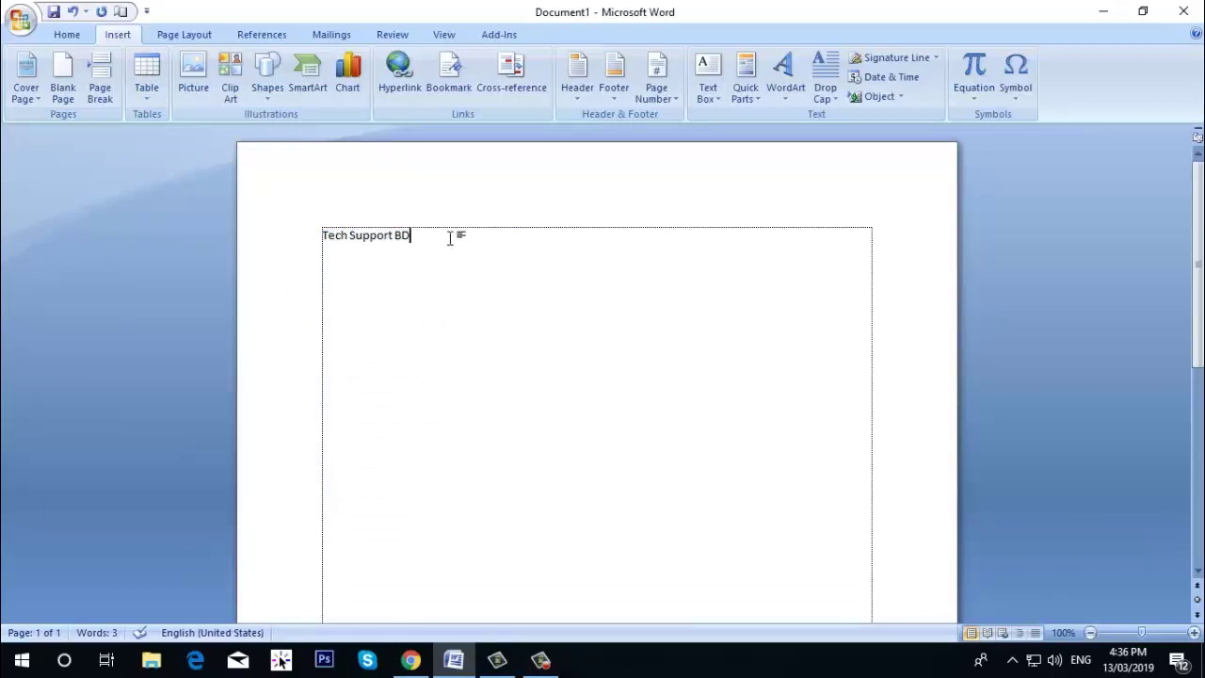
# - Convert the text "Tech Support BD" to a one-column table separated at paragraphs, and undo the conversion
pyautogui.moveTo(450, 237); pyautogui.dragTo(327, 239)
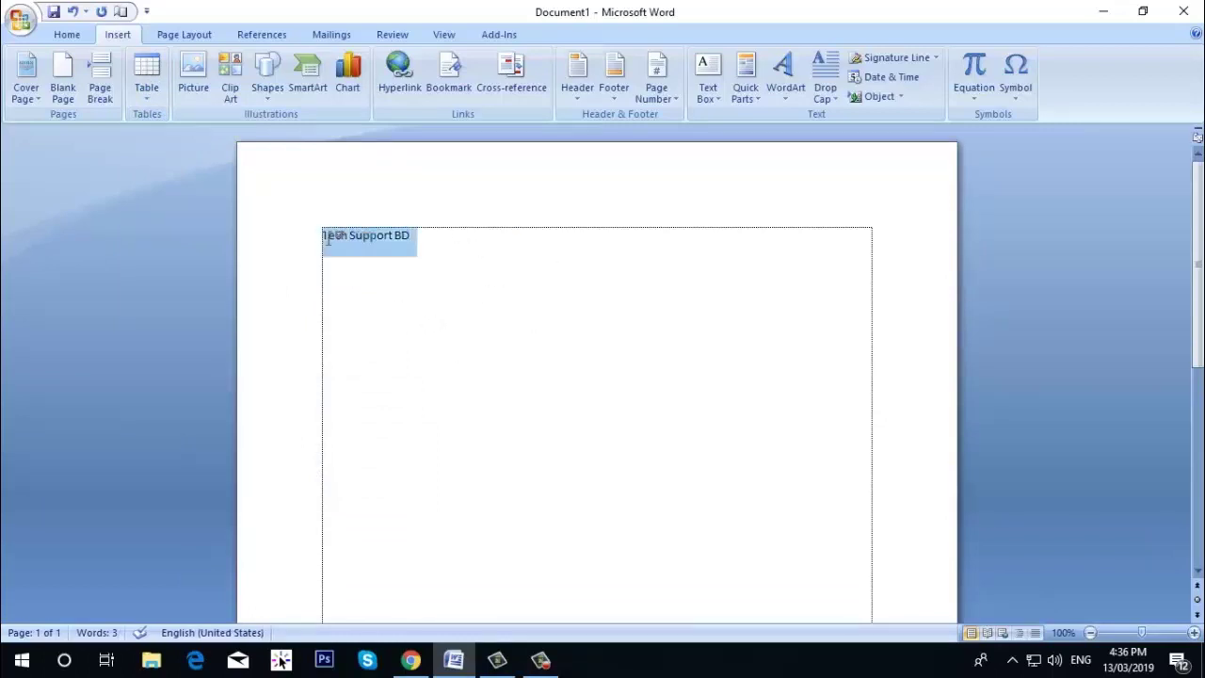
pyautogui.click(143, 98)
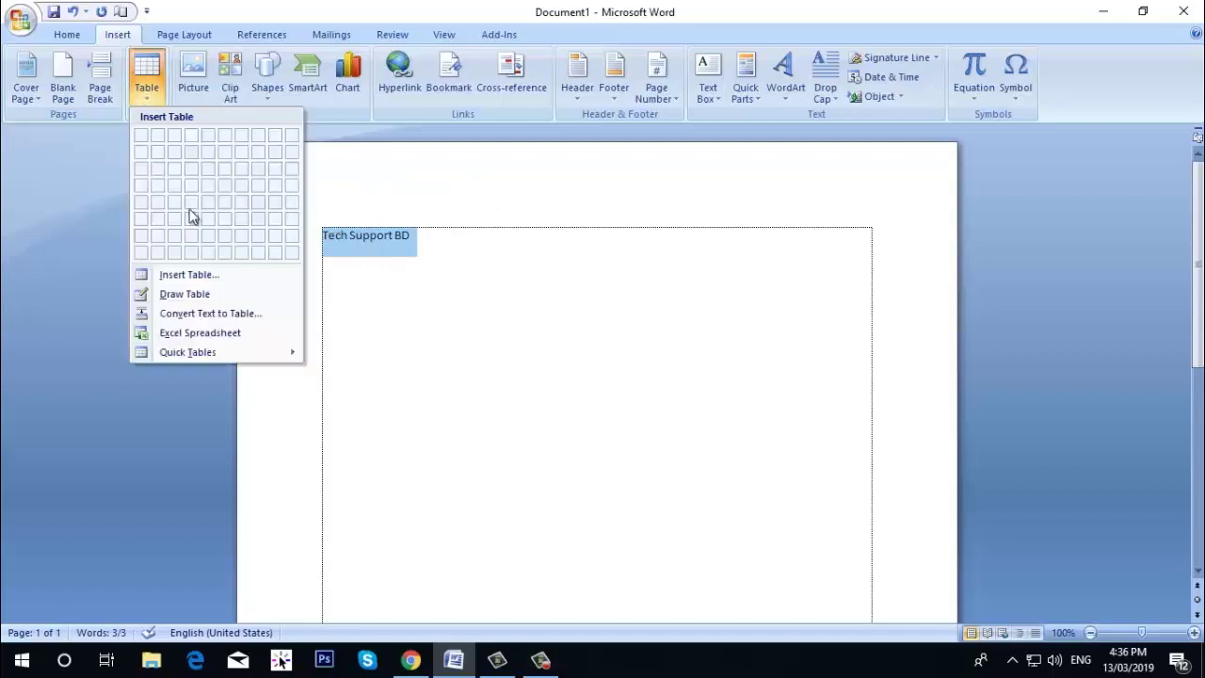
pyautogui.click(226, 313)
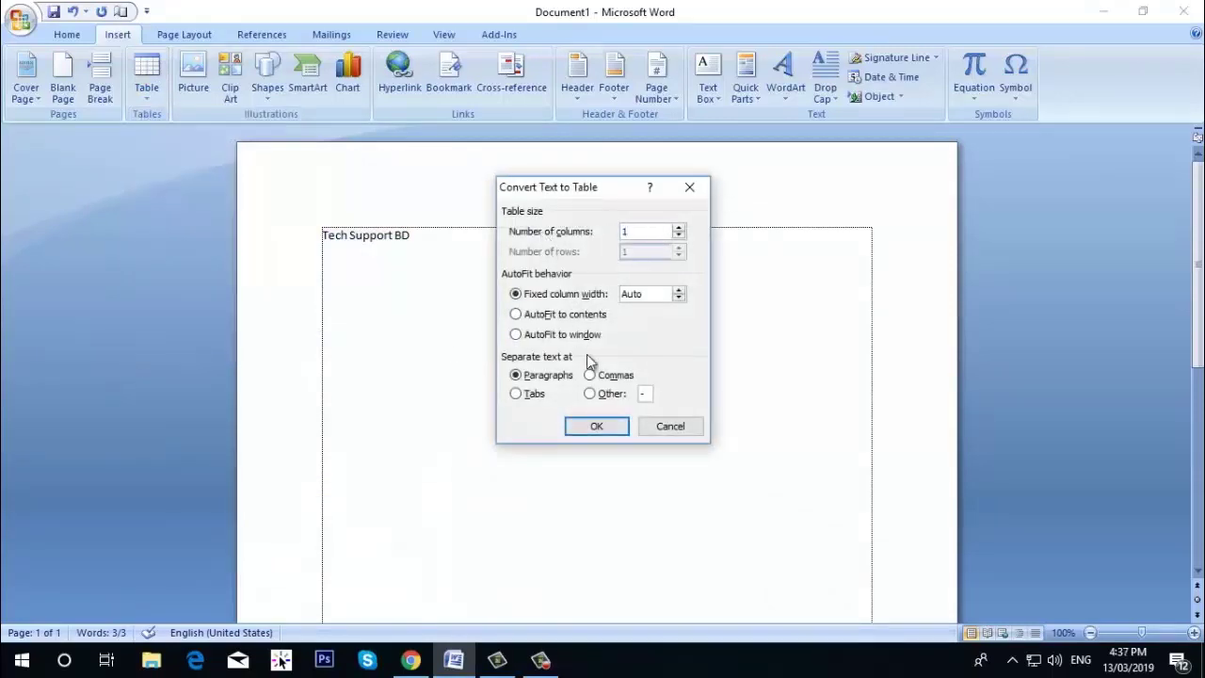
pyautogui.doubleClick(628, 232)
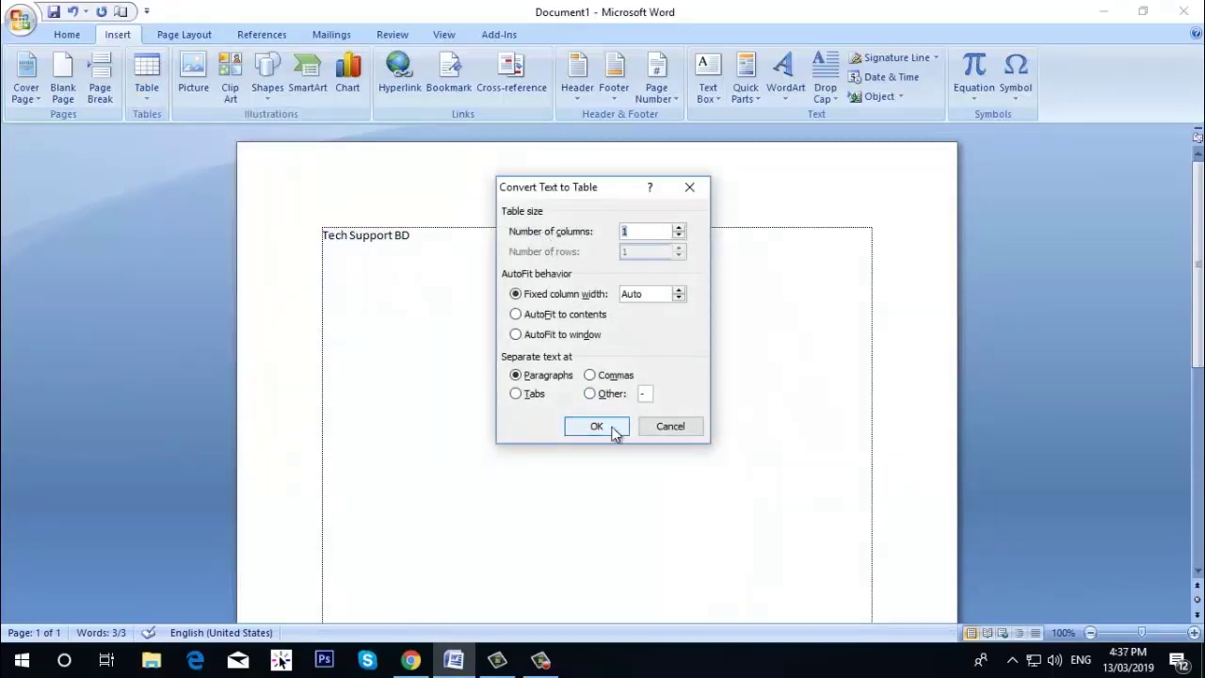
pyautogui.click(614, 431)
pyautogui.click(423, 277)
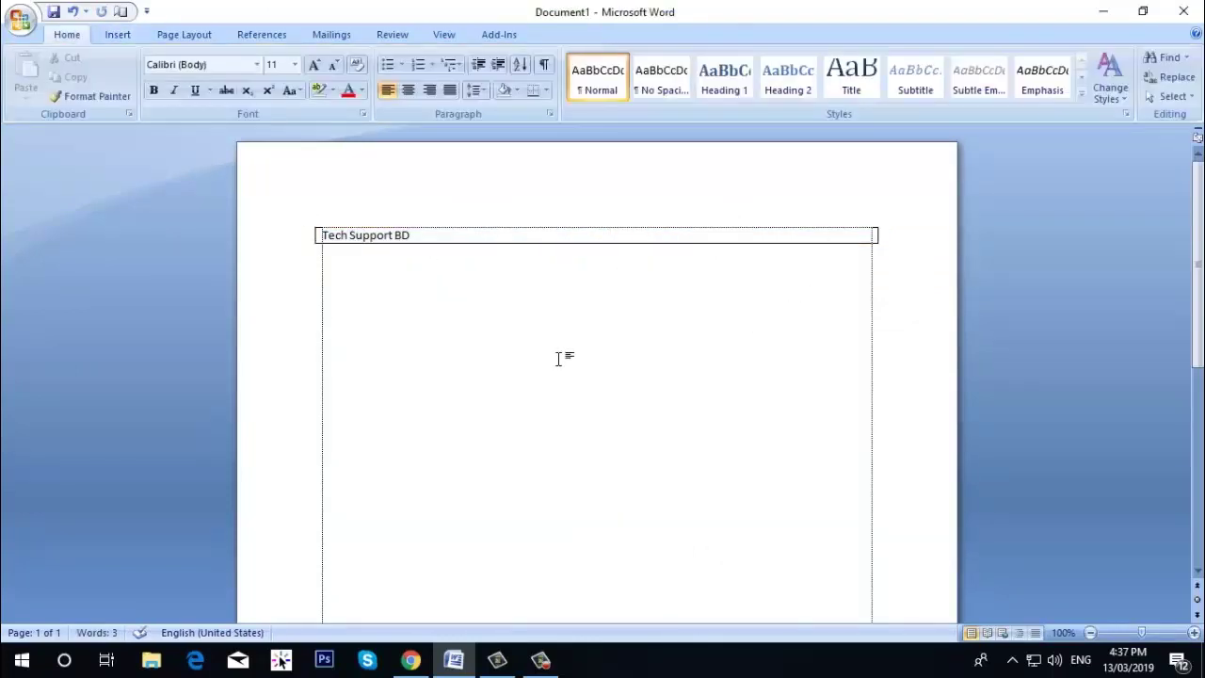
pyautogui.hotkey('ctrl', 'a')
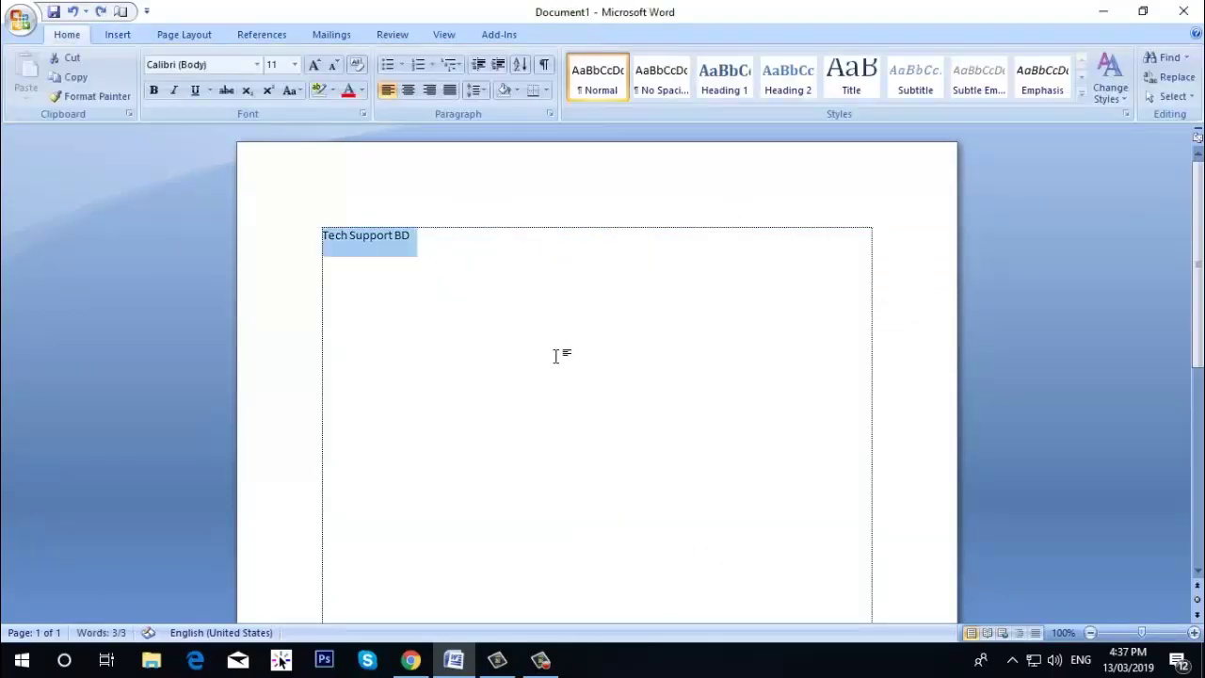
# - Convert the selected text "Tech Support BD" to a three-column table with automatic fixed column width, and undo the conversion
pyautogui.click(121, 35)
pyautogui.click(142, 94)
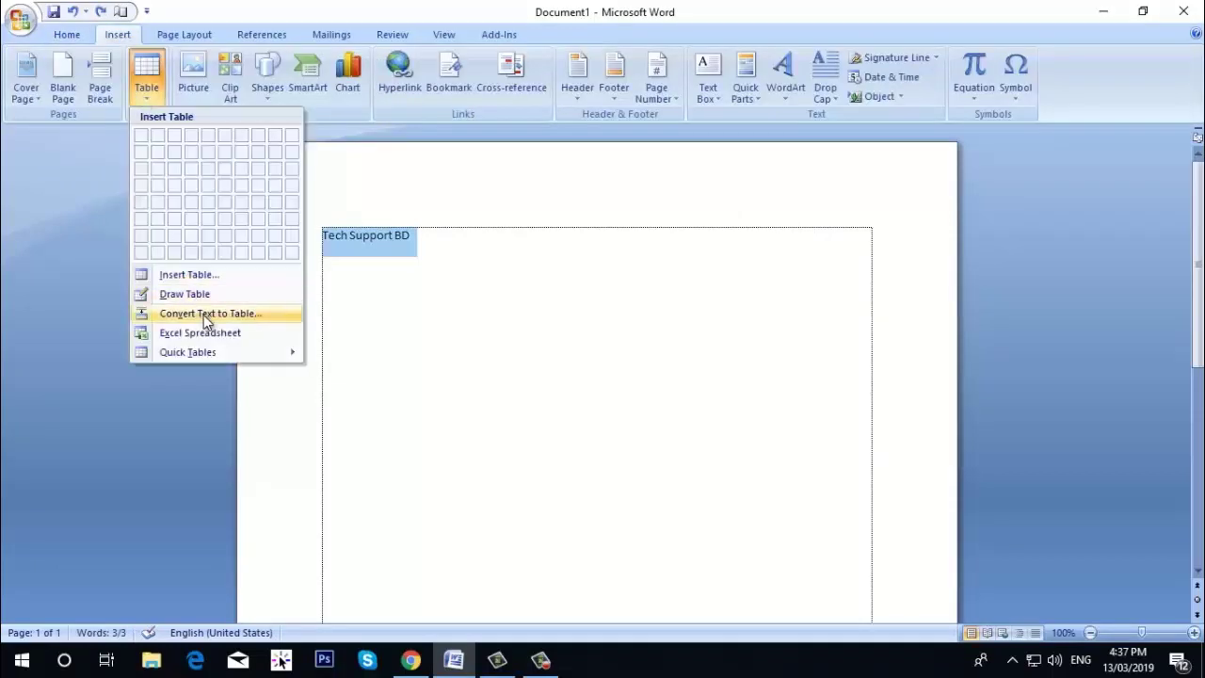
pyautogui.click(205, 312)
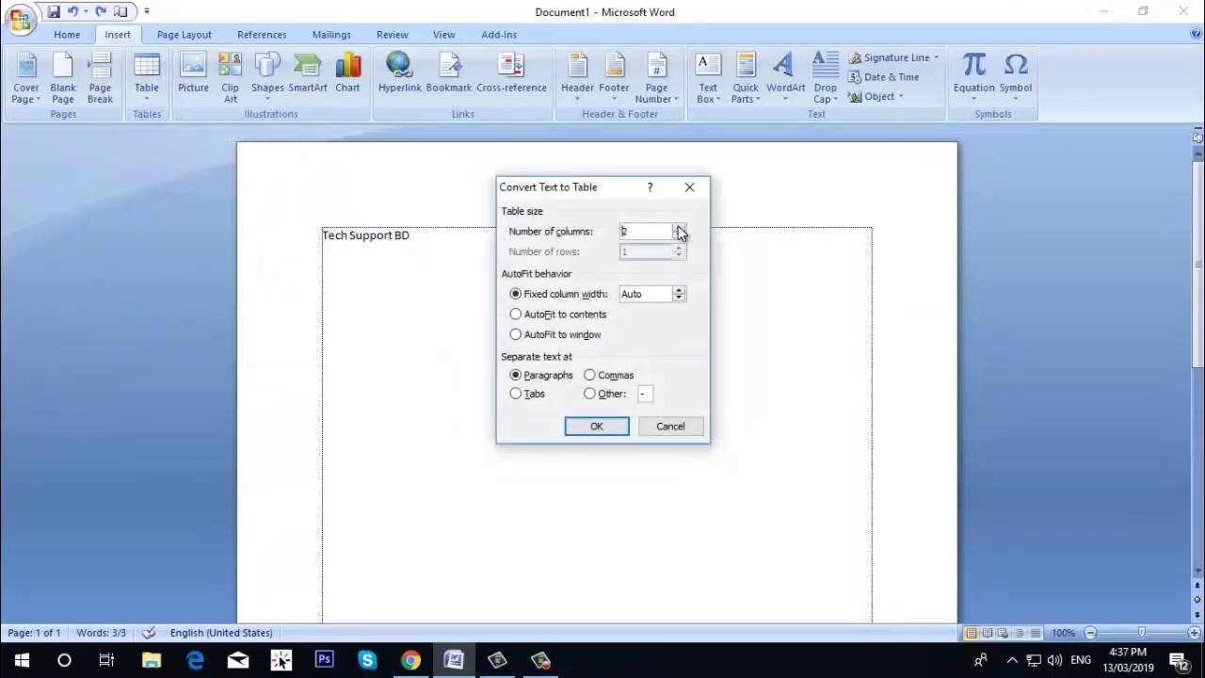
pyautogui.click(680, 229)
pyautogui.click(599, 426)
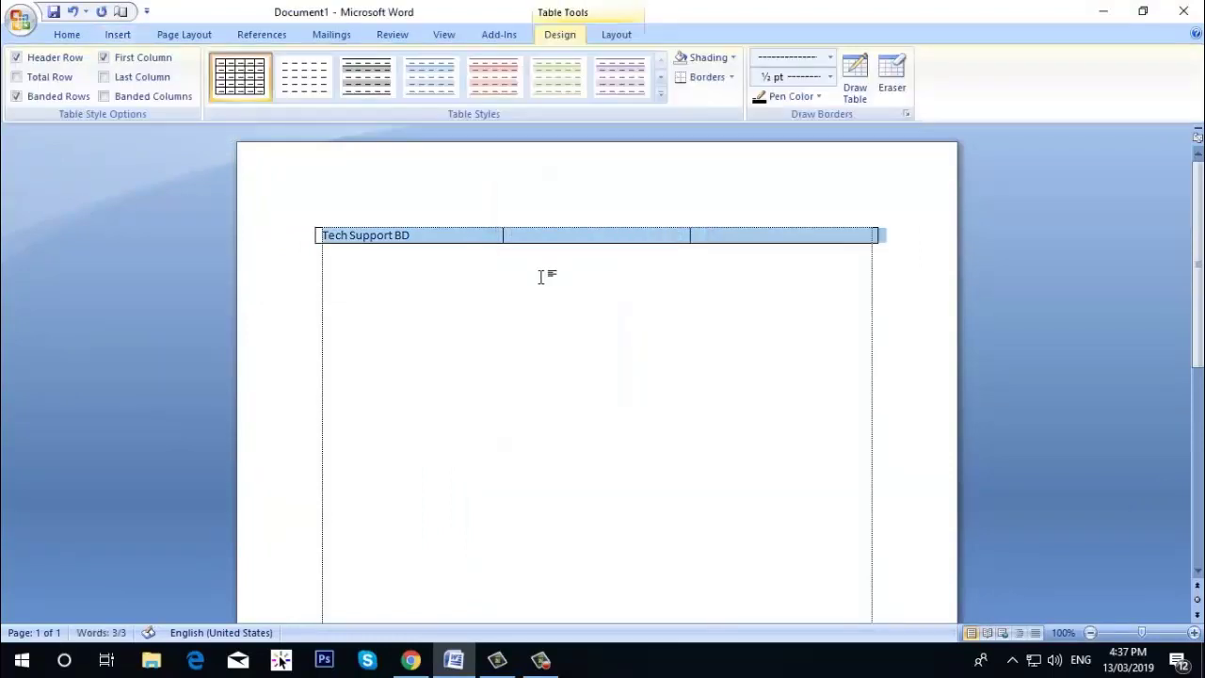
pyautogui.click(542, 276)
pyautogui.click(572, 242)
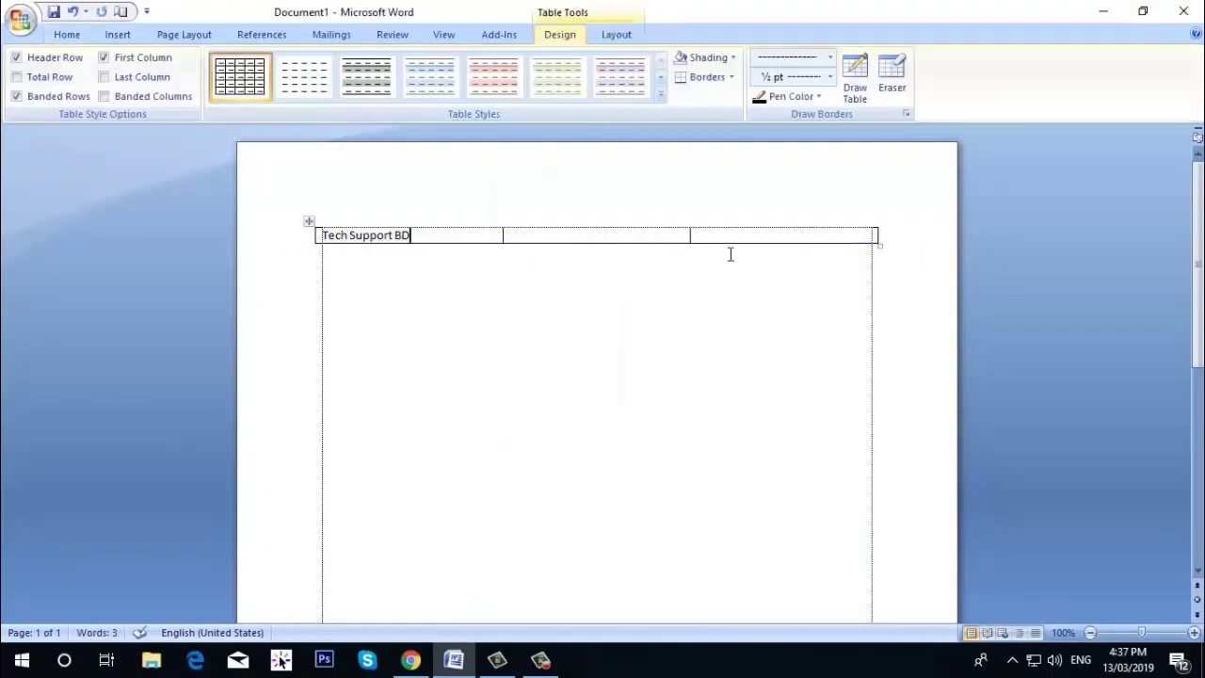
pyautogui.click(418, 298)
pyautogui.hotkey('ctrl', 'z')
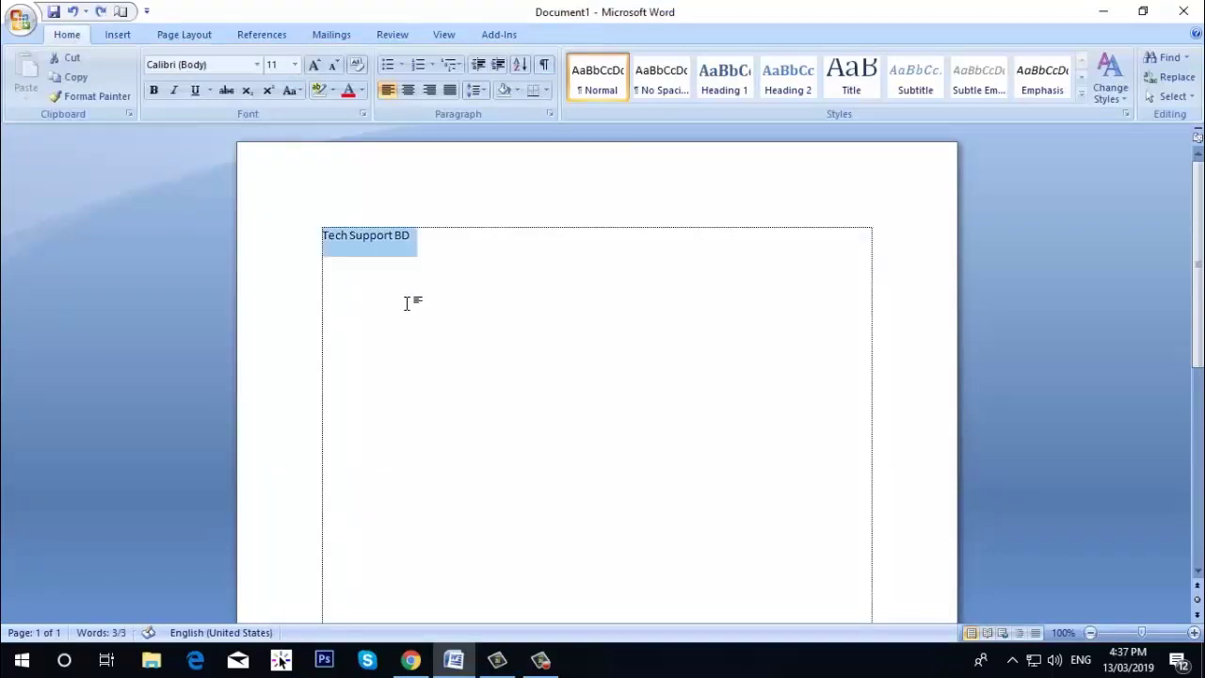
# - Delete the text "Tech Support BD" from the page
pyautogui.click(115, 37)
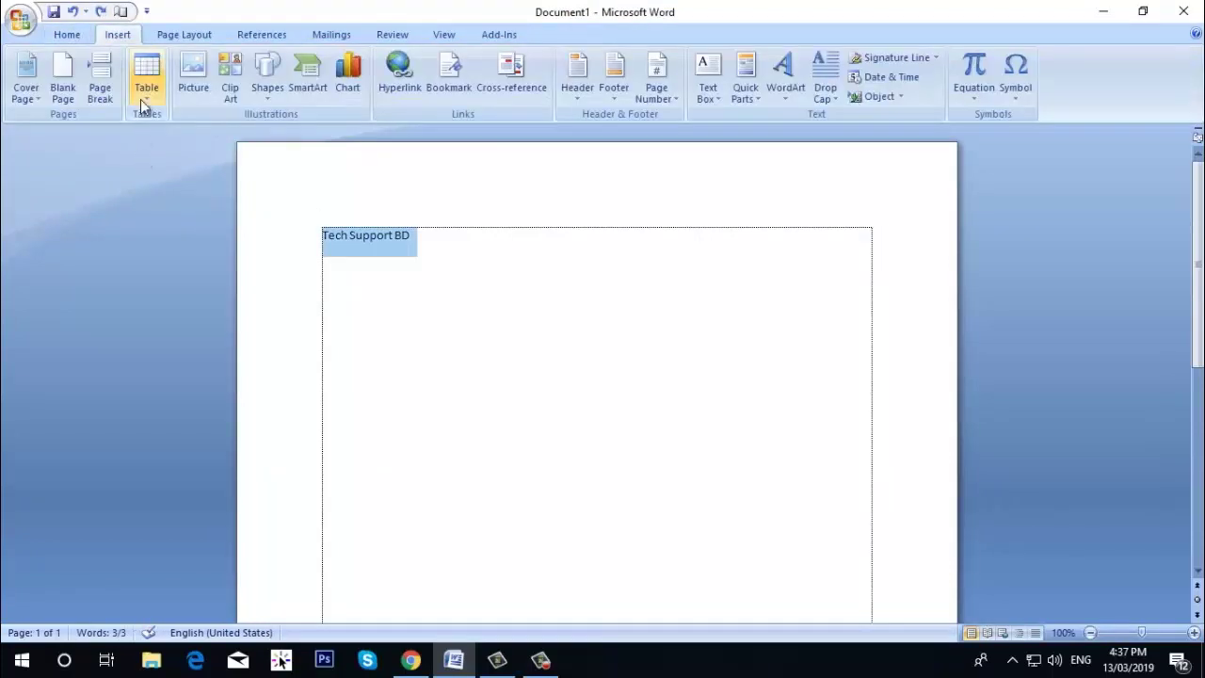
pyautogui.click(141, 98)
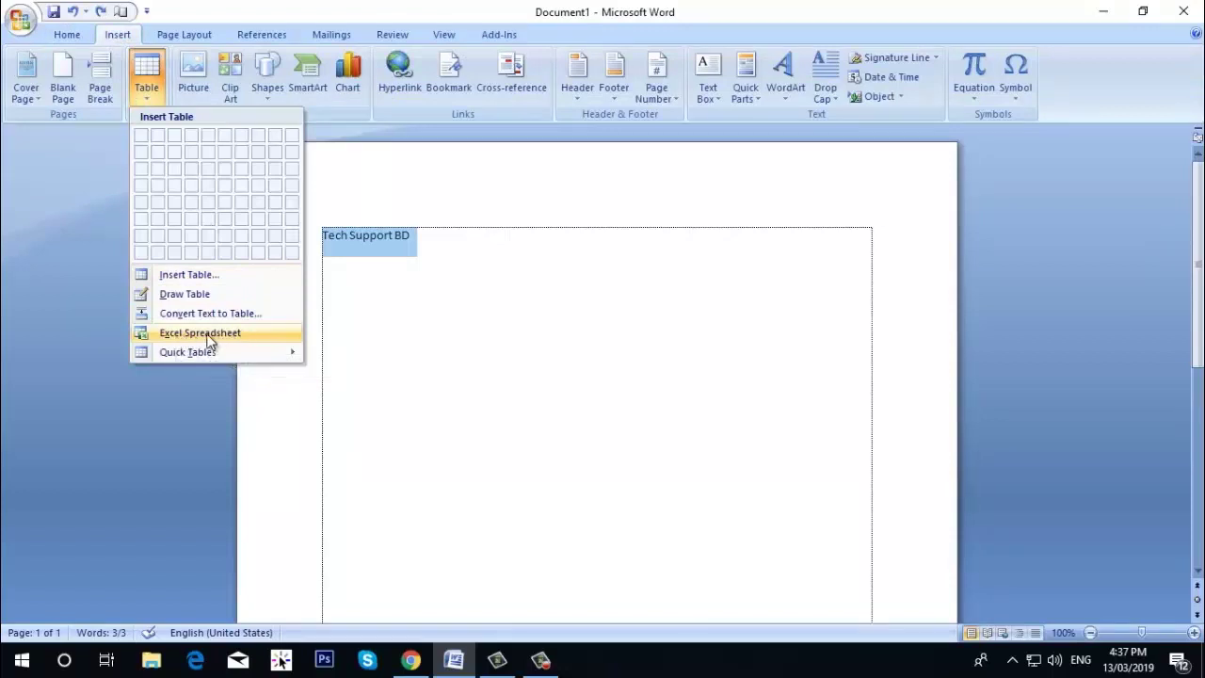
pyautogui.click(452, 246)
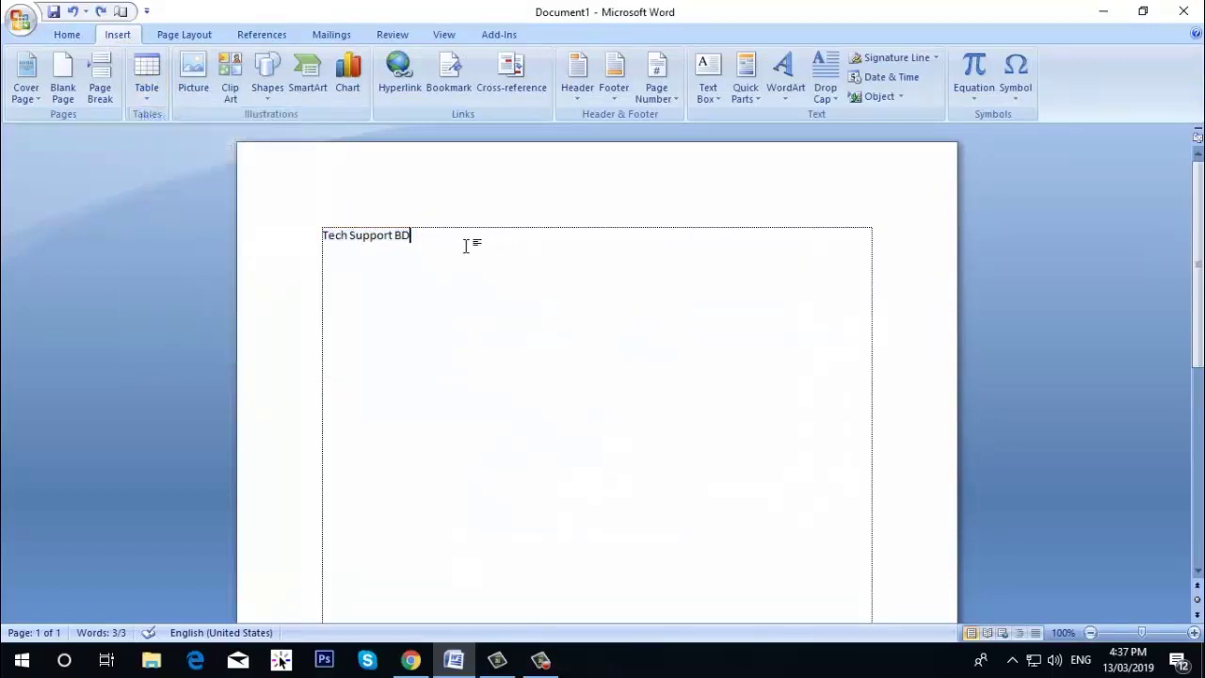
pyautogui.moveTo(465, 242); pyautogui.dragTo(173, 260)
pyautogui.press('Delete')
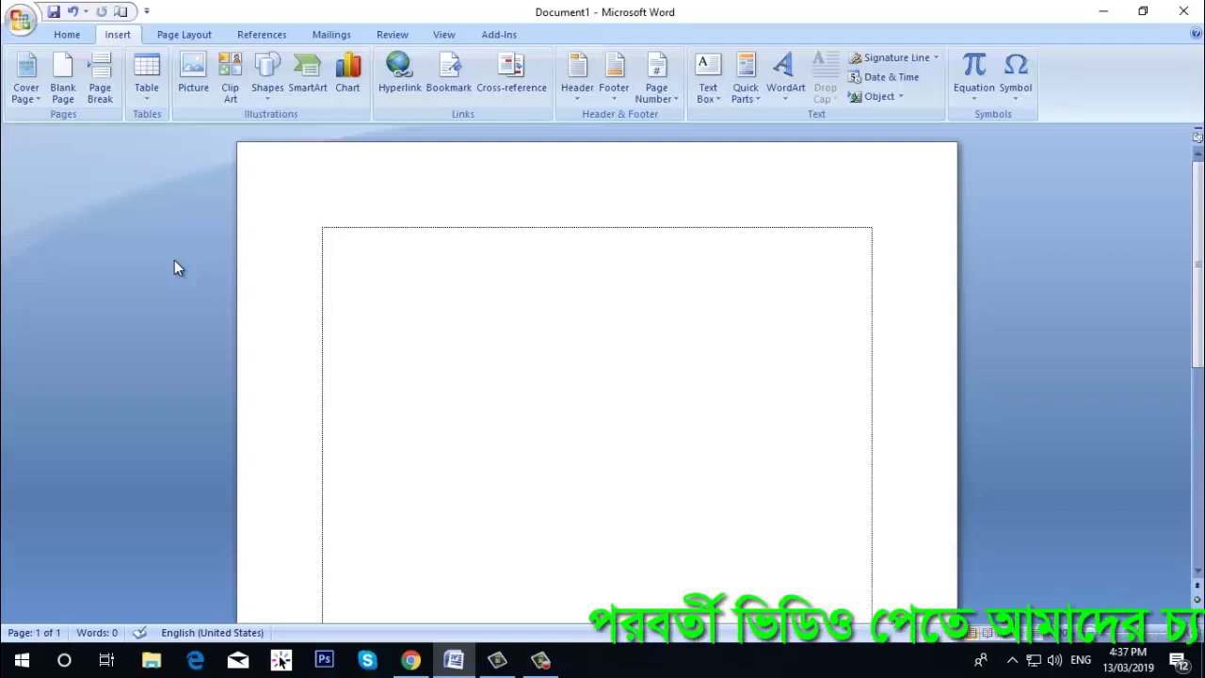
# - Insert an Excel spreadsheet into the empty page and enlarge its frame to show columns A to J and twelve rows
pyautogui.click(147, 77)
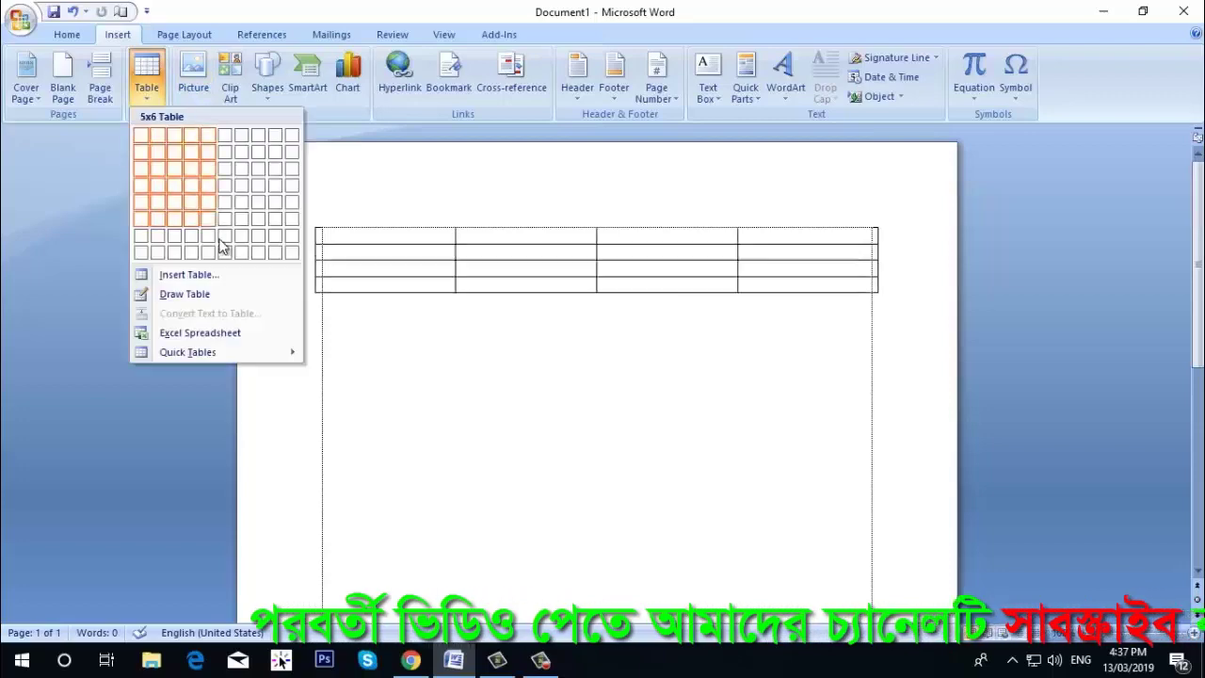
pyautogui.click(200, 335)
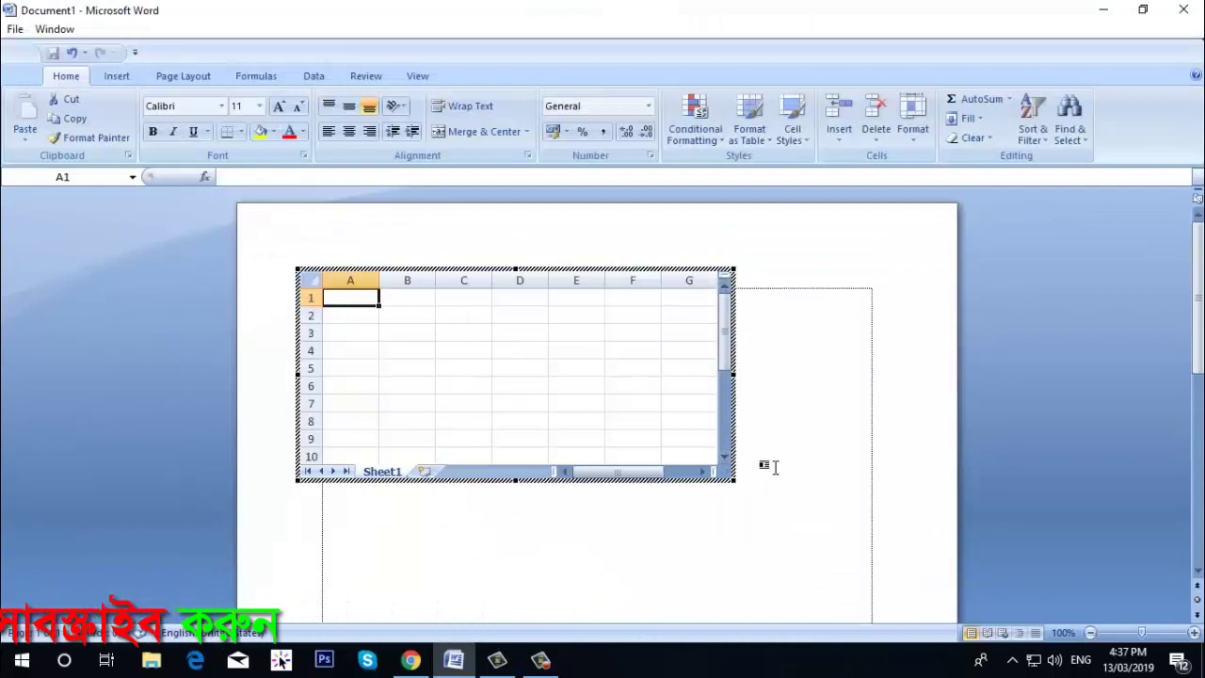
pyautogui.scroll(-2, 716, 463)
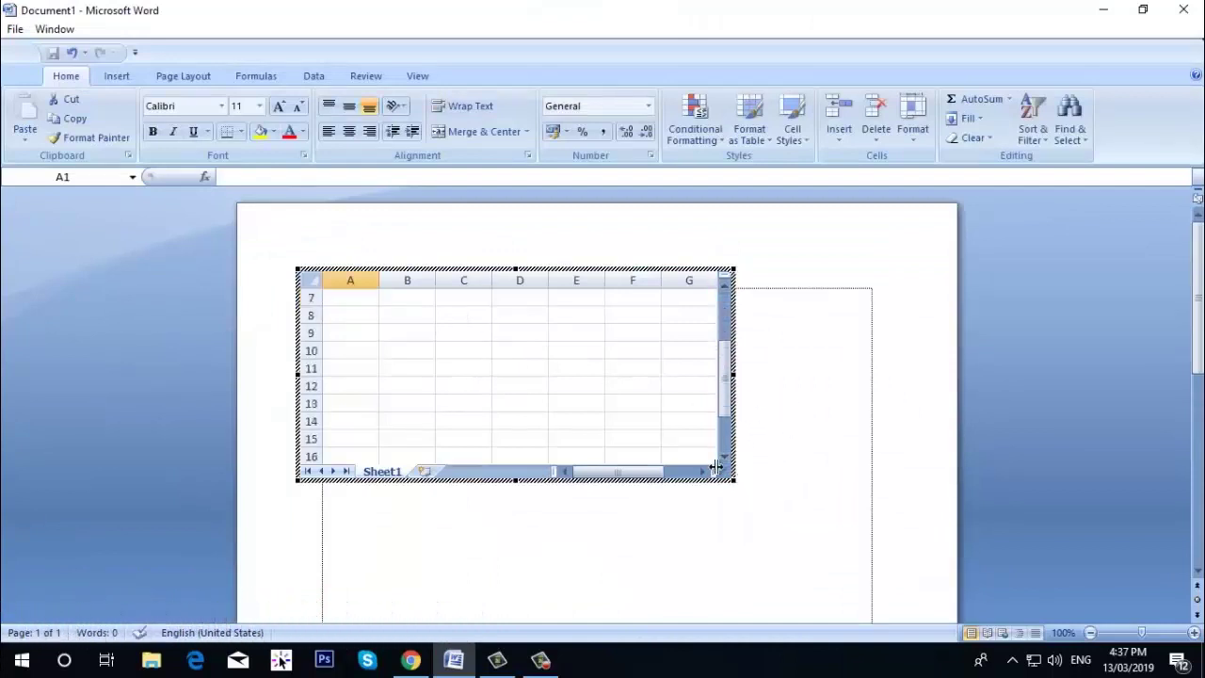
pyautogui.moveTo(734, 481); pyautogui.dragTo(904, 524)
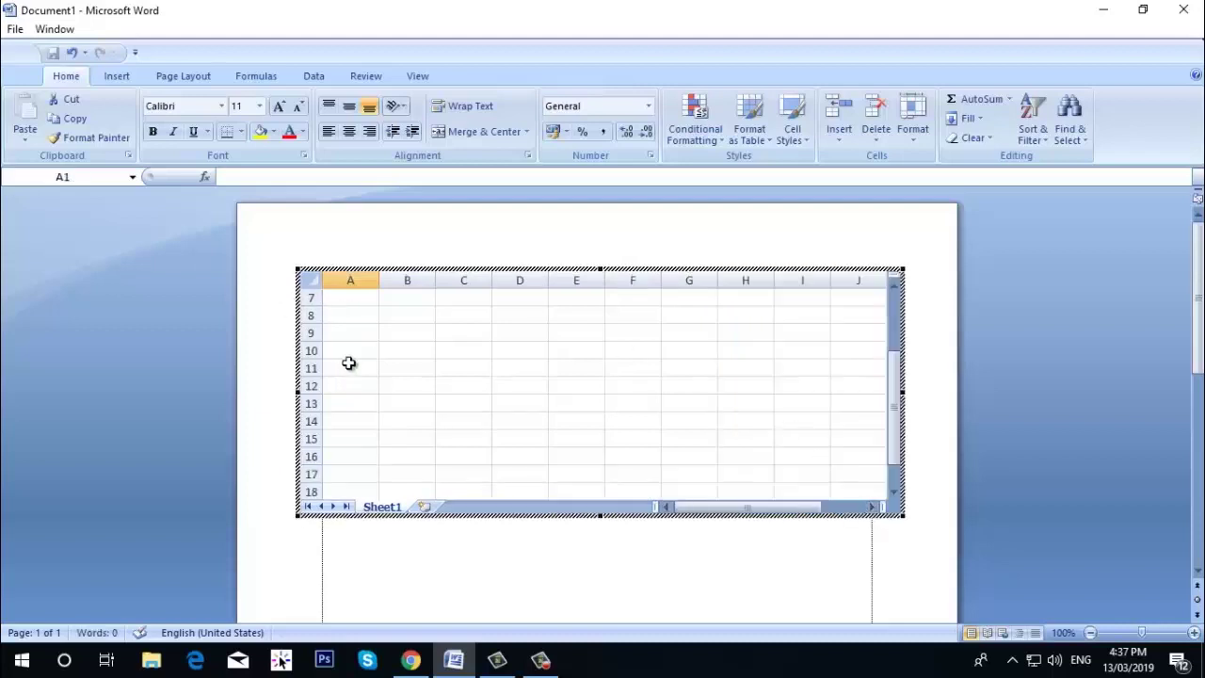
# - Select cells in the embedded spreadsheet, ending on C13, and return to the document
pyautogui.click(349, 352)
pyautogui.doubleClick(344, 350)
pyautogui.click(439, 352)
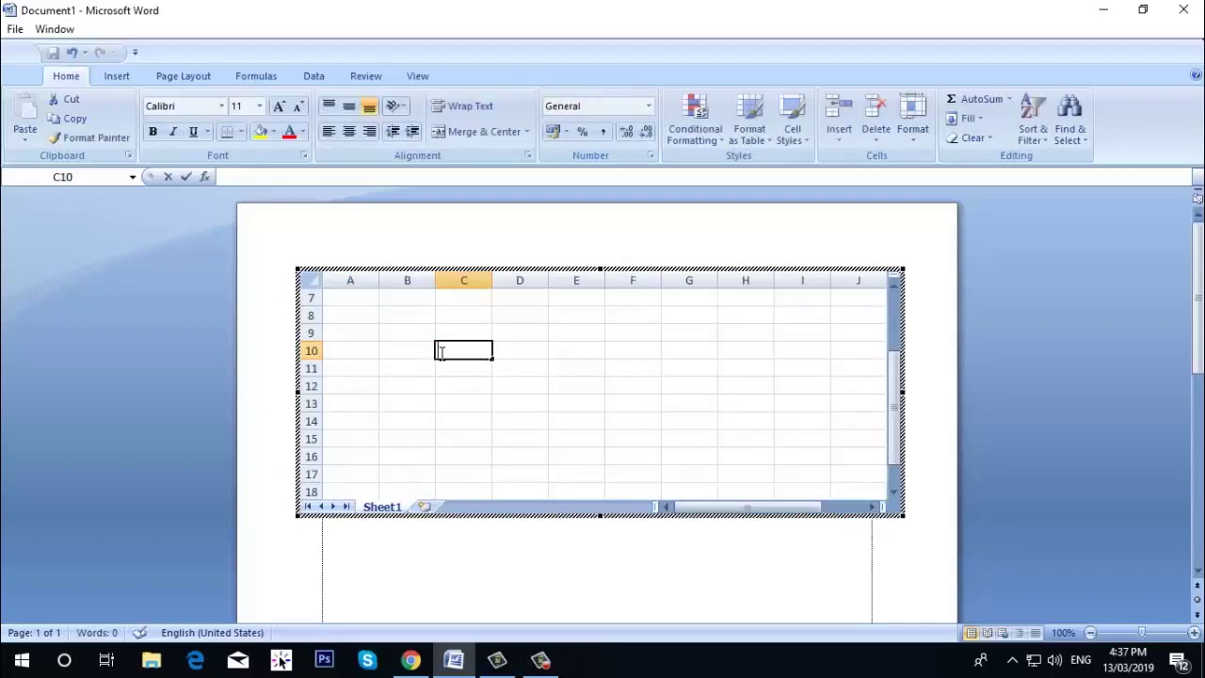
pyautogui.click(442, 403)
pyautogui.click(533, 536)
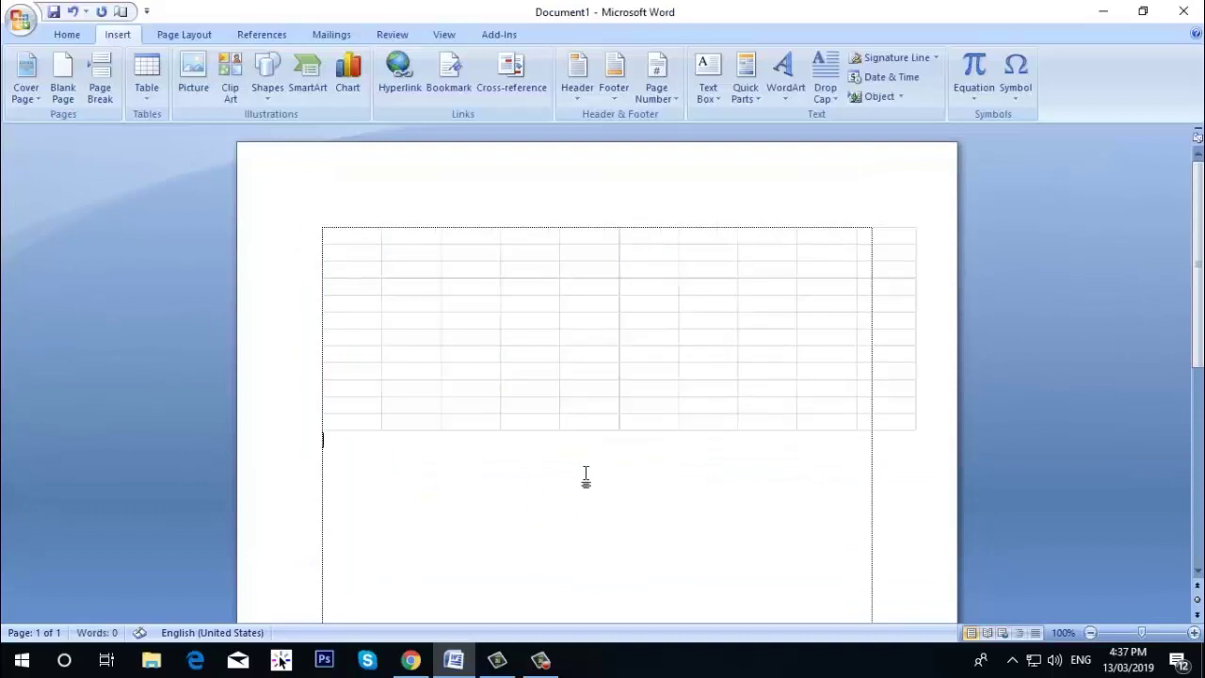
# - Reopen the embedded spreadsheet for editing and select cell B10
pyautogui.click(561, 377)
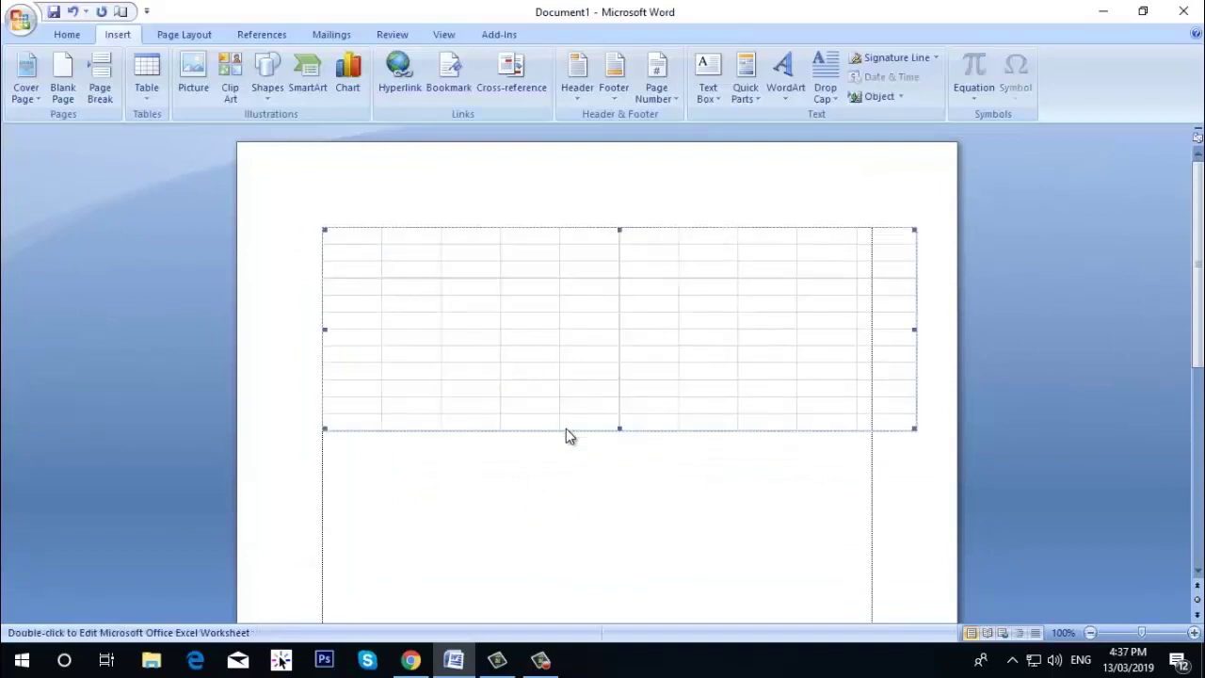
pyautogui.doubleClick(398, 298)
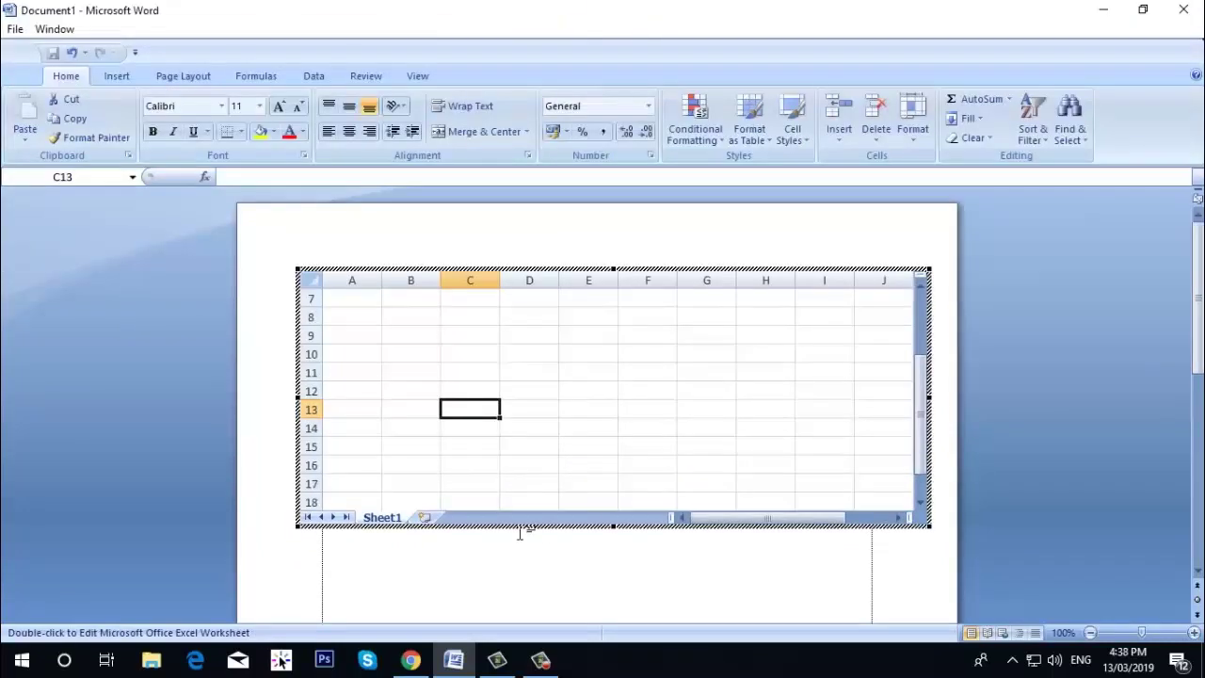
pyautogui.doubleClick(460, 374)
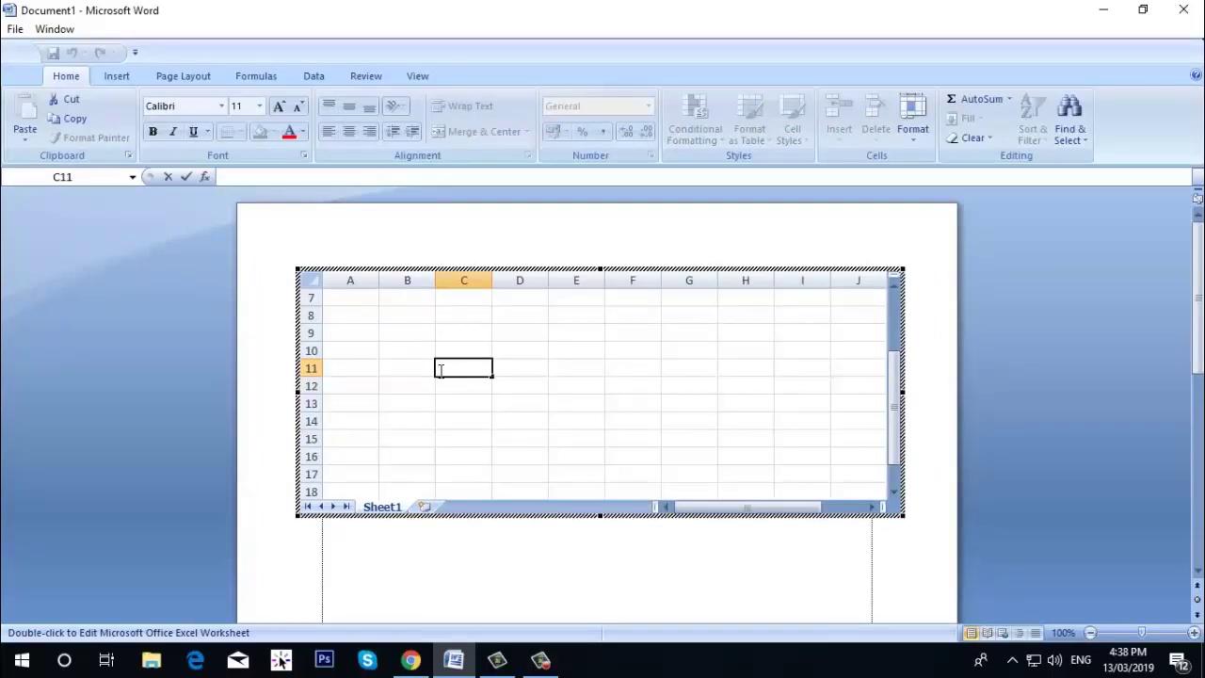
pyautogui.click(417, 355)
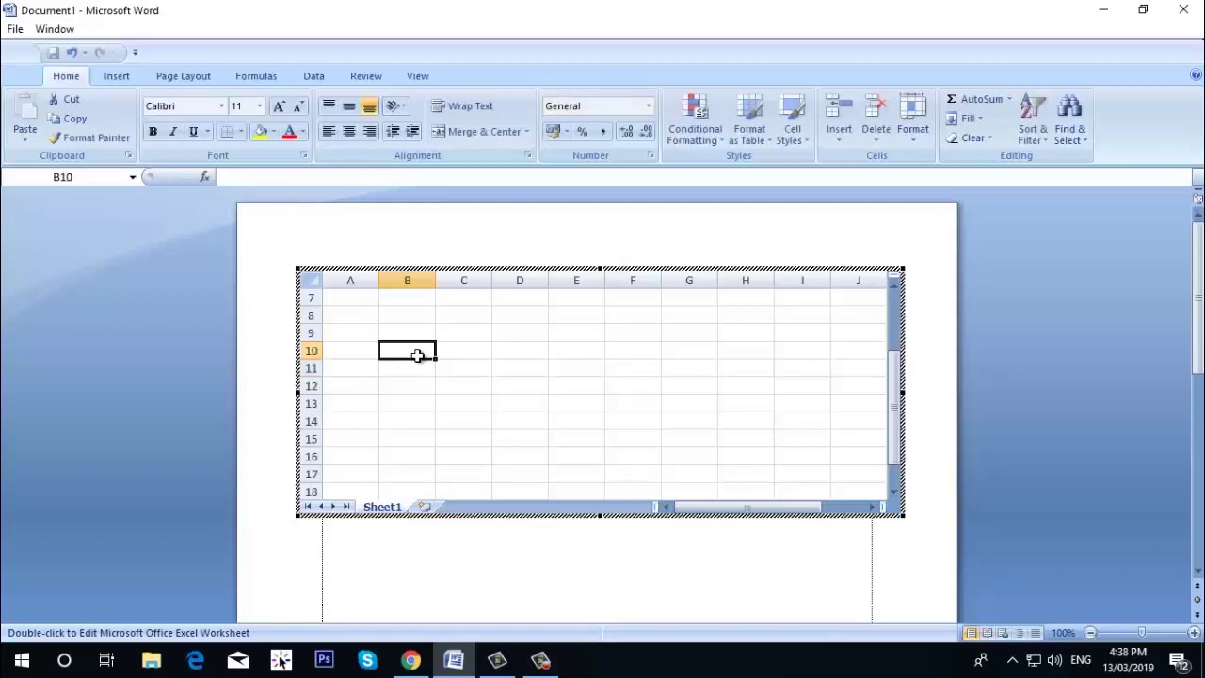
# - Leave spreadsheet editing and delete the embedded spreadsheet from the page
pyautogui.click(498, 542)
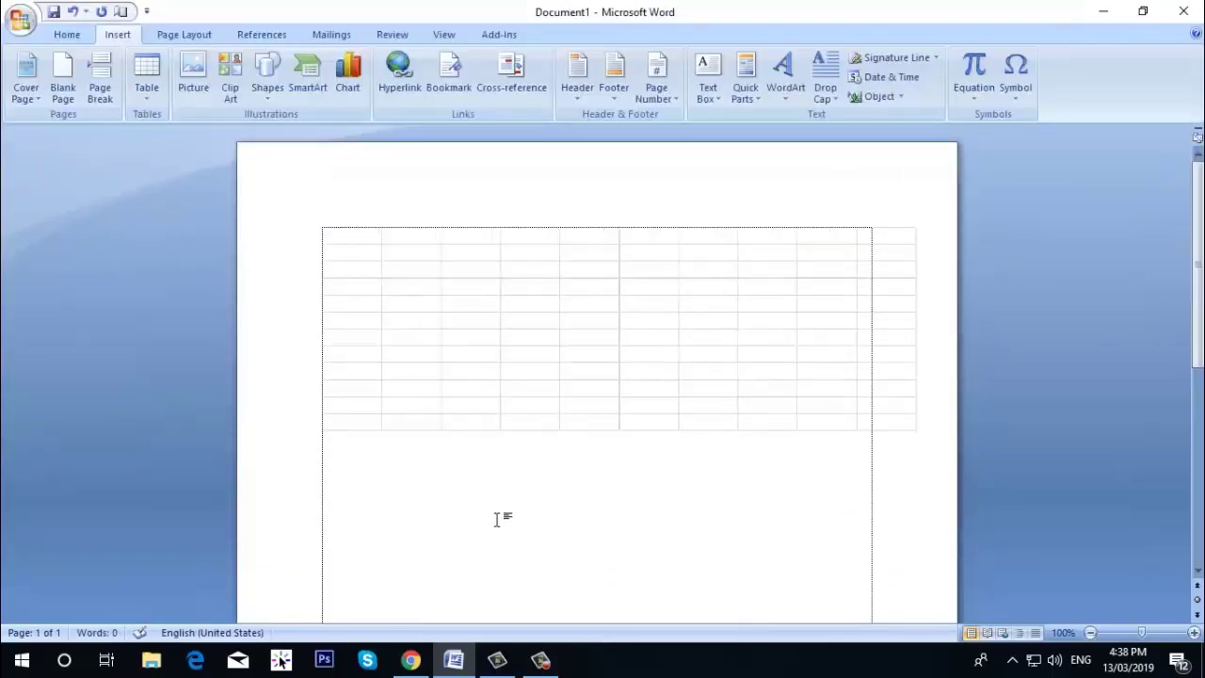
pyautogui.doubleClick(398, 359)
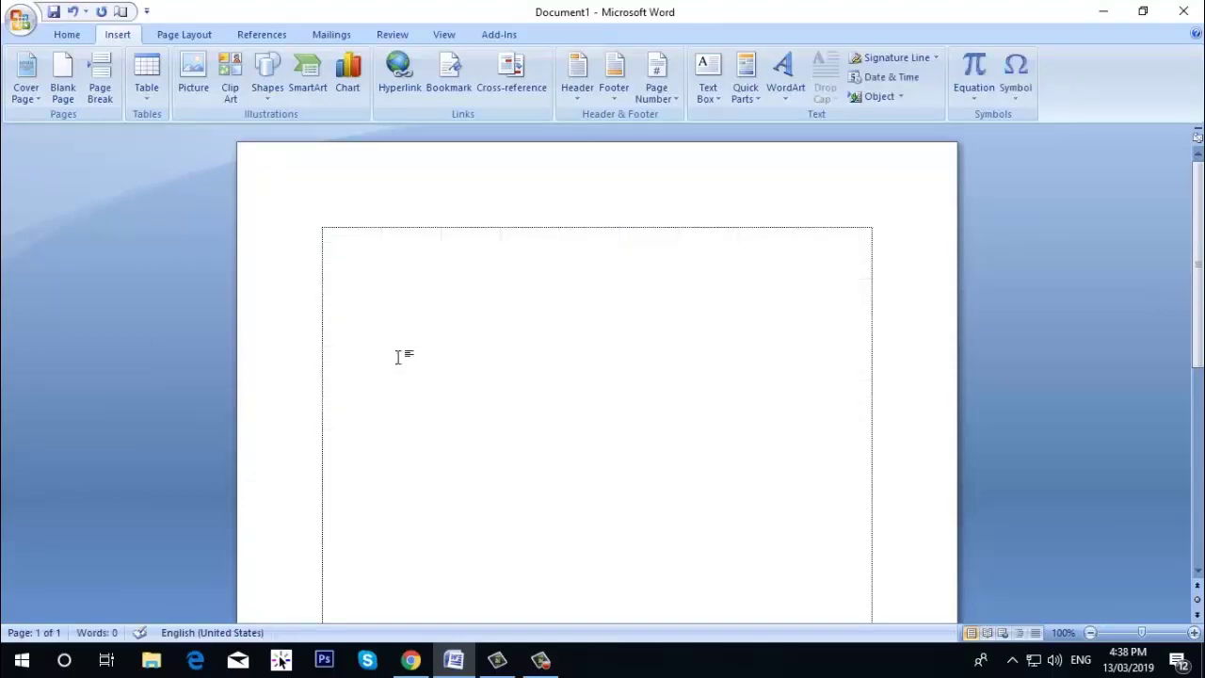
# - Insert the With Subheads 2 quick table into the empty page and select the Cedar University entry under Undergraduate
pyautogui.click(148, 100)
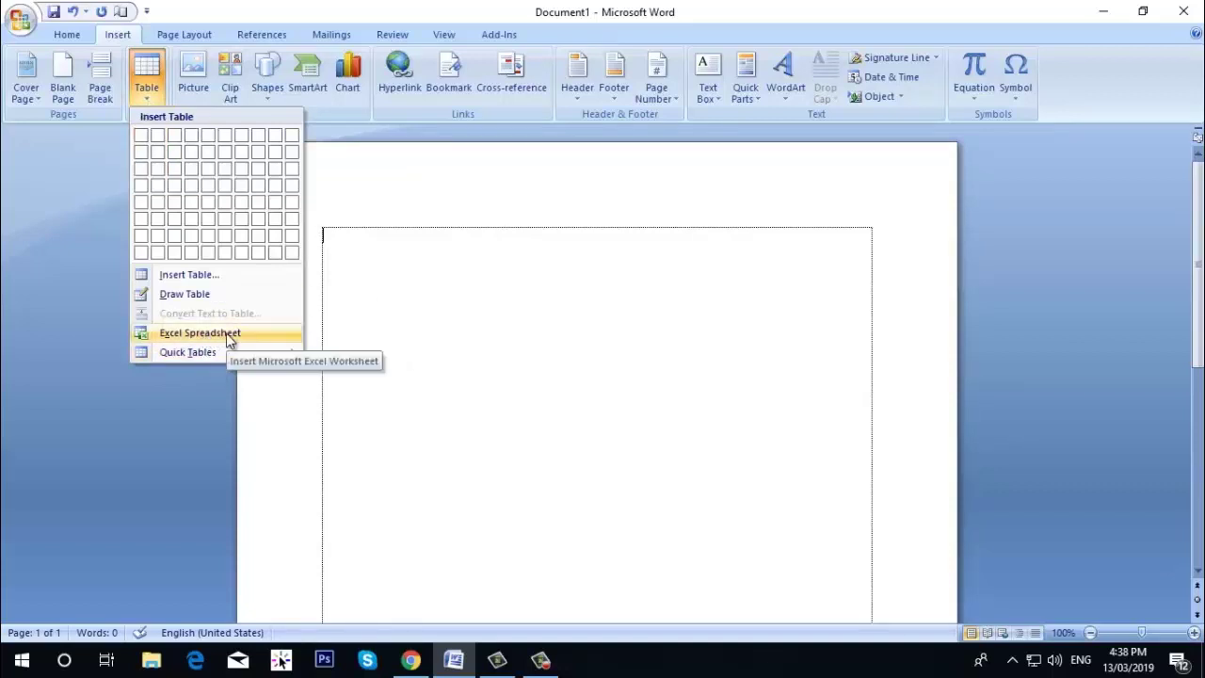
pyautogui.moveTo(222, 357)
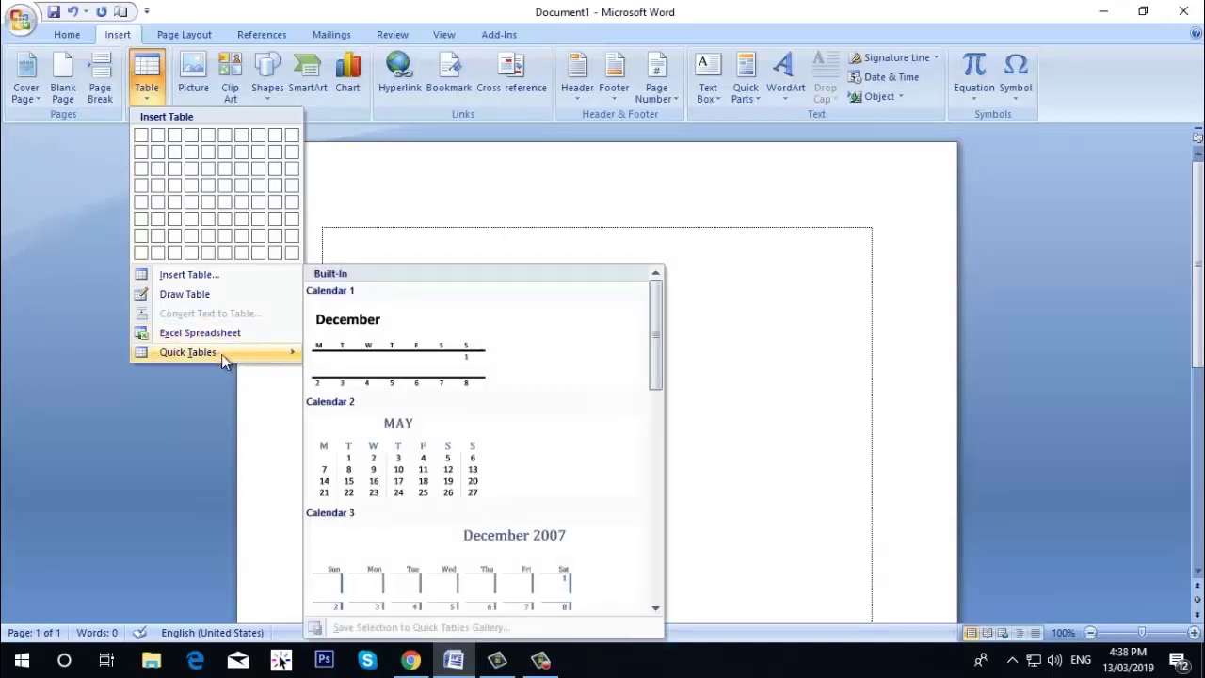
pyautogui.scroll(-5, 607, 391)
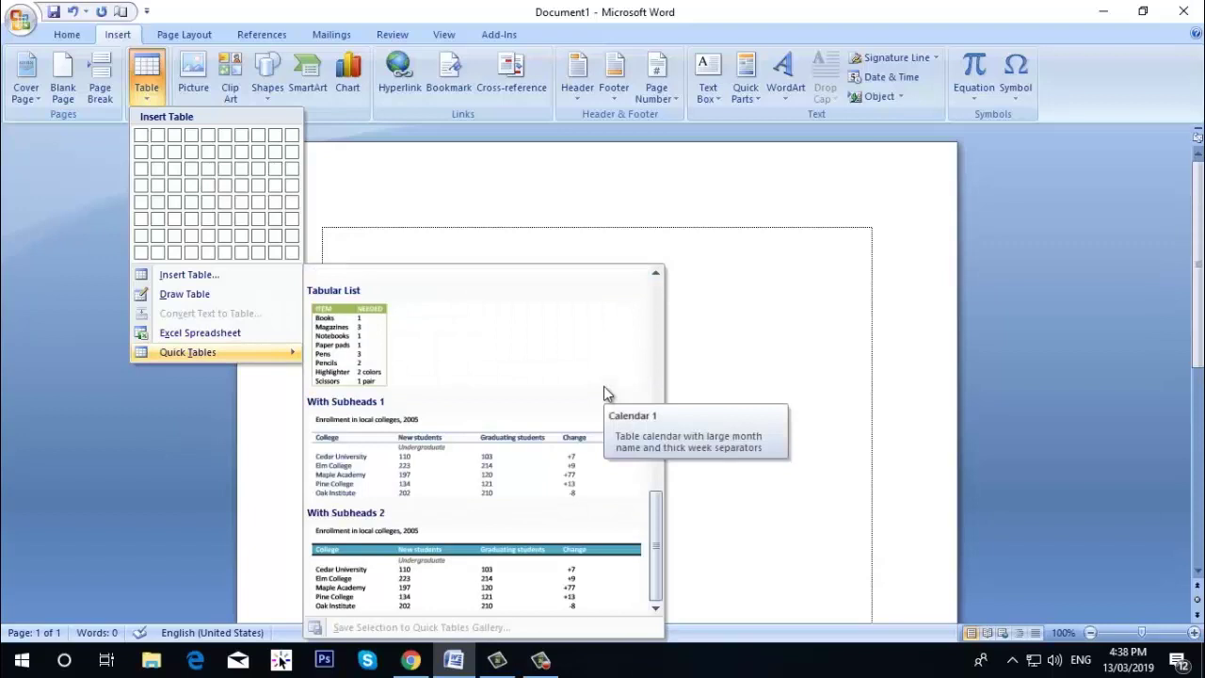
pyautogui.scroll(5, 524, 448)
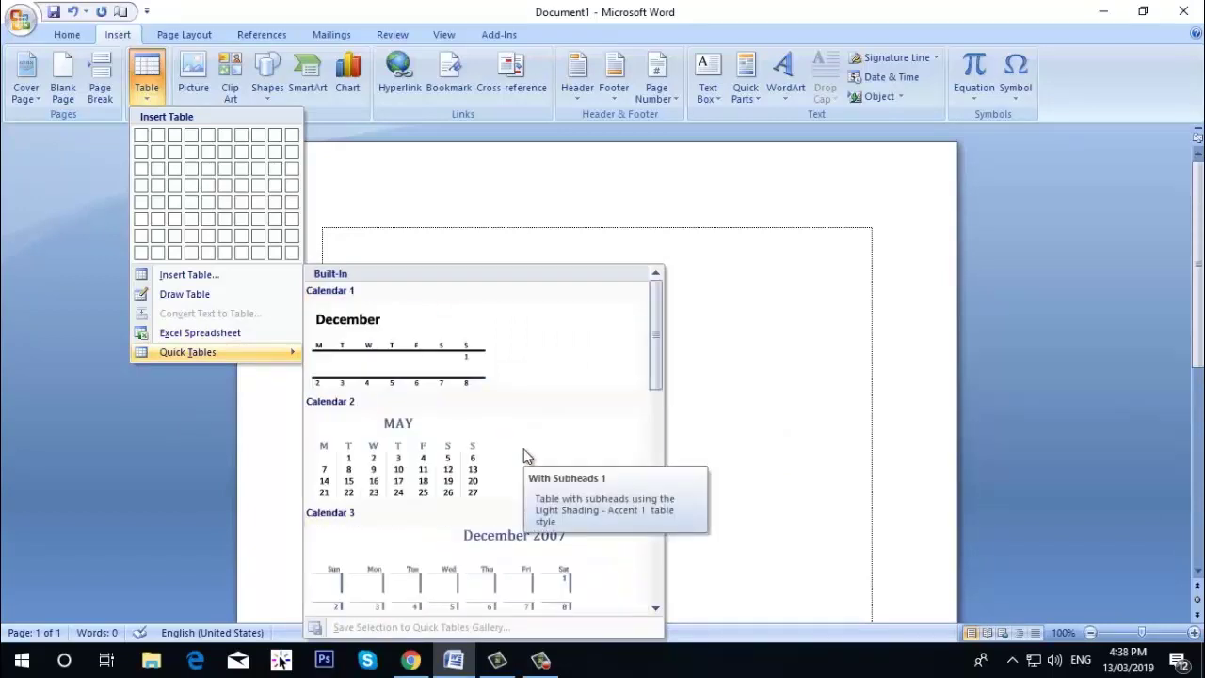
pyautogui.scroll(-5, 526, 457)
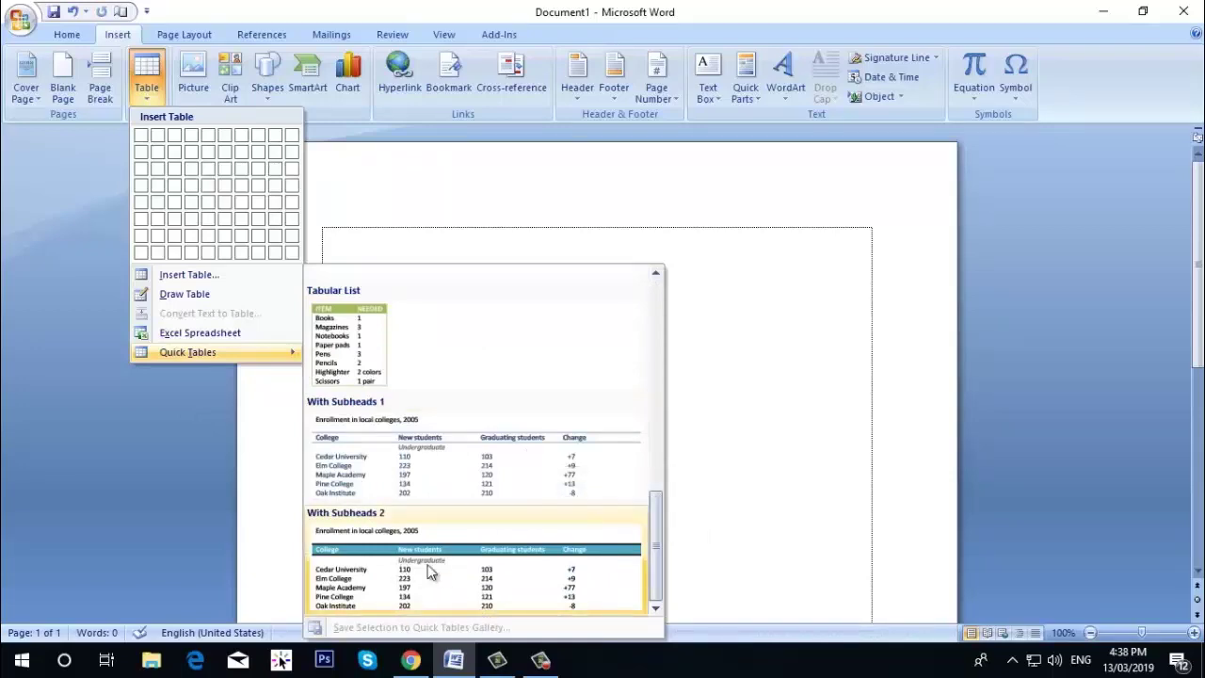
pyautogui.click(402, 577)
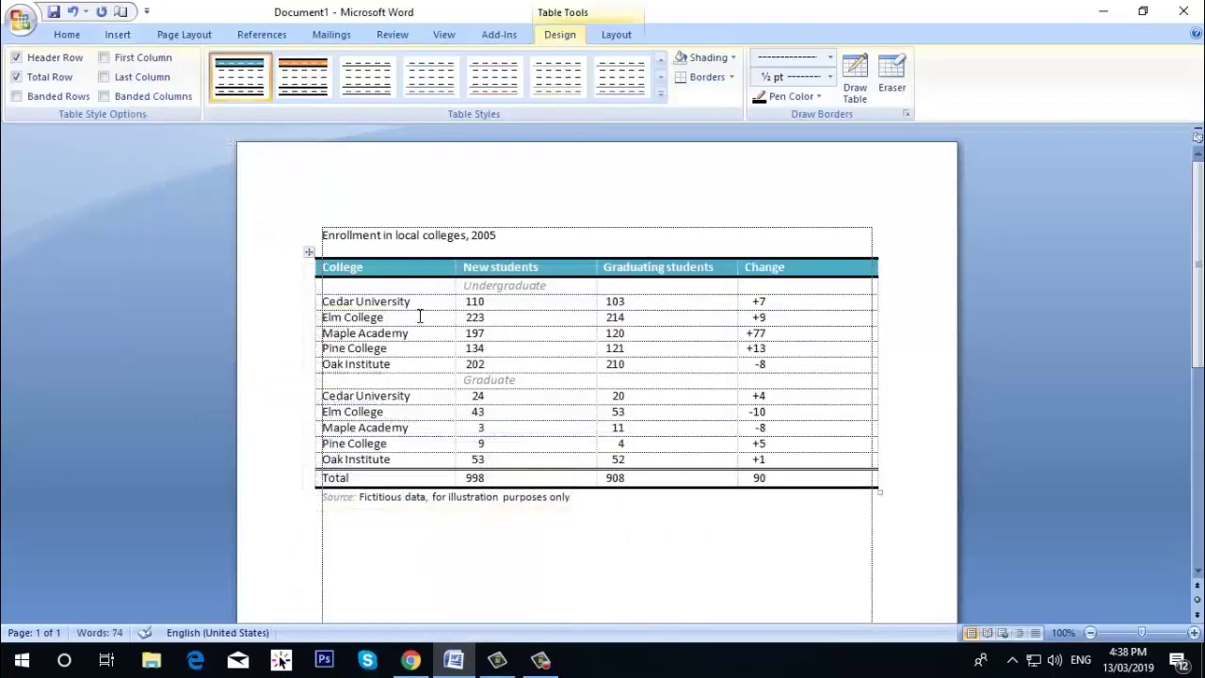
pyautogui.moveTo(417, 300); pyautogui.dragTo(293, 304)
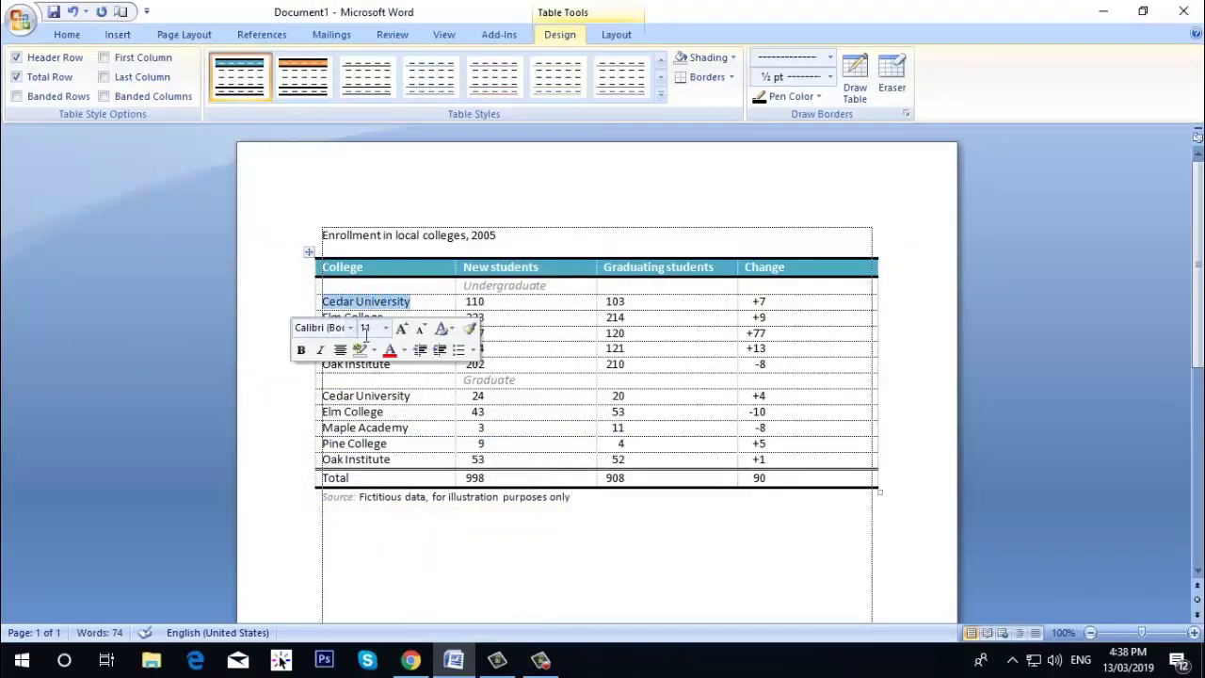
pyautogui.click(416, 300)
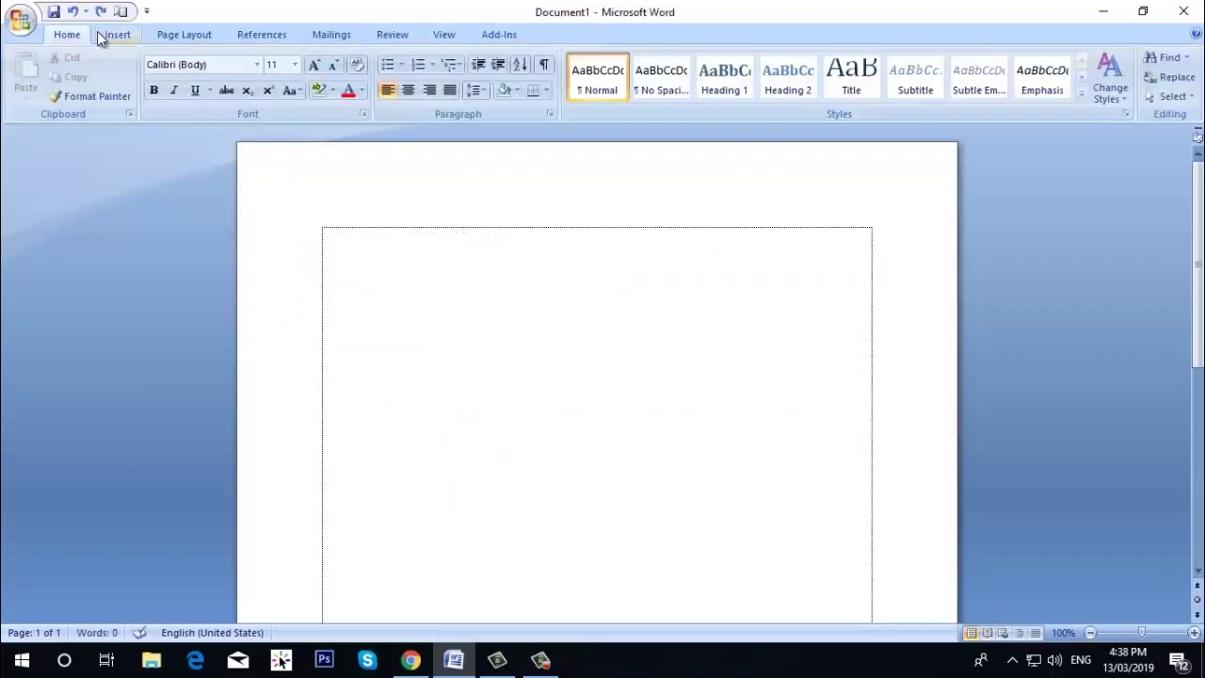
pyautogui.click(117, 35)
pyautogui.click(146, 70)
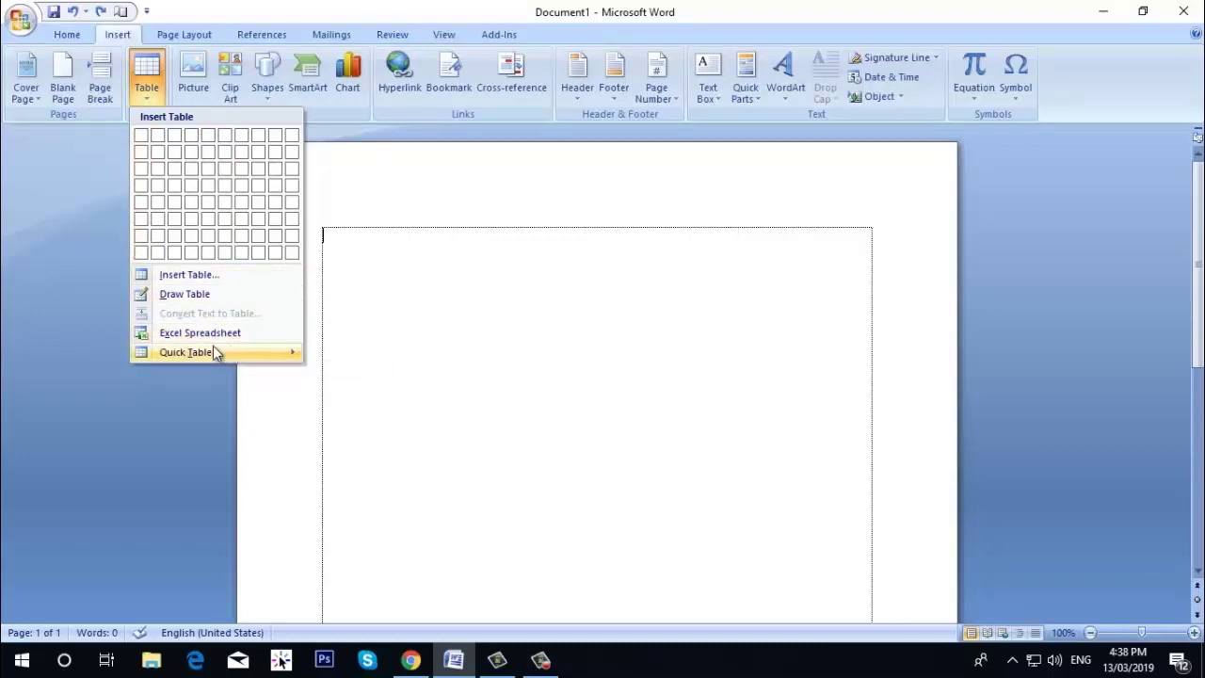
pyautogui.moveTo(237, 354)
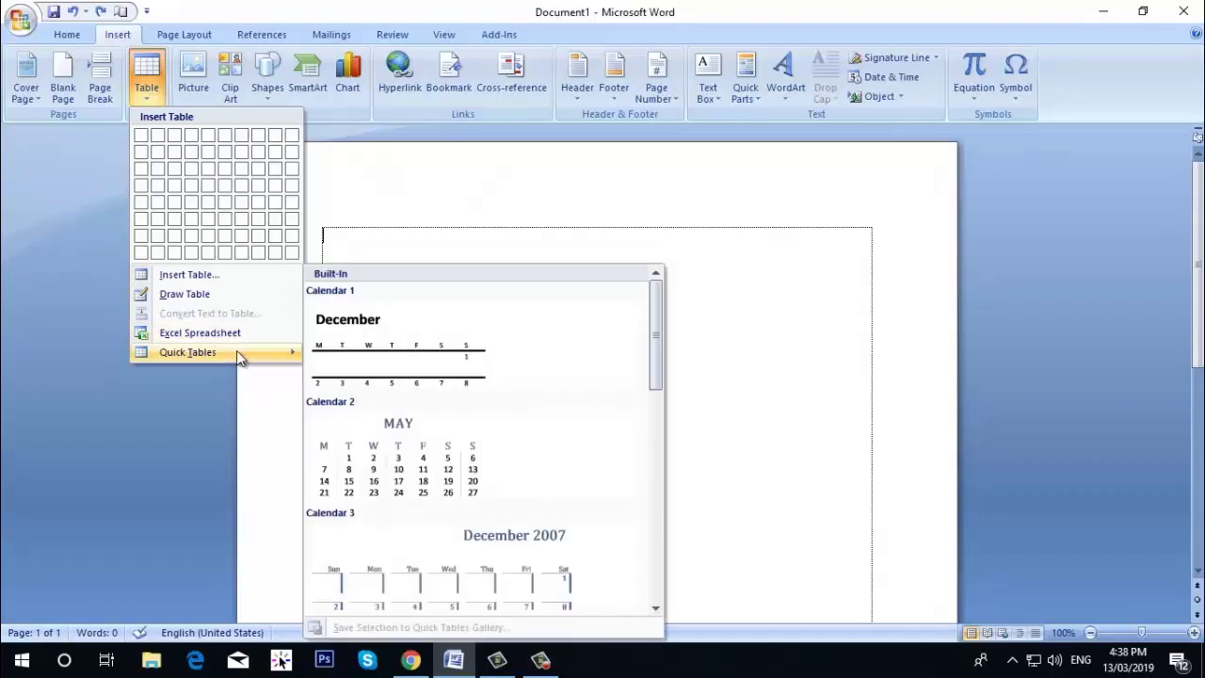
pyautogui.click(675, 295)
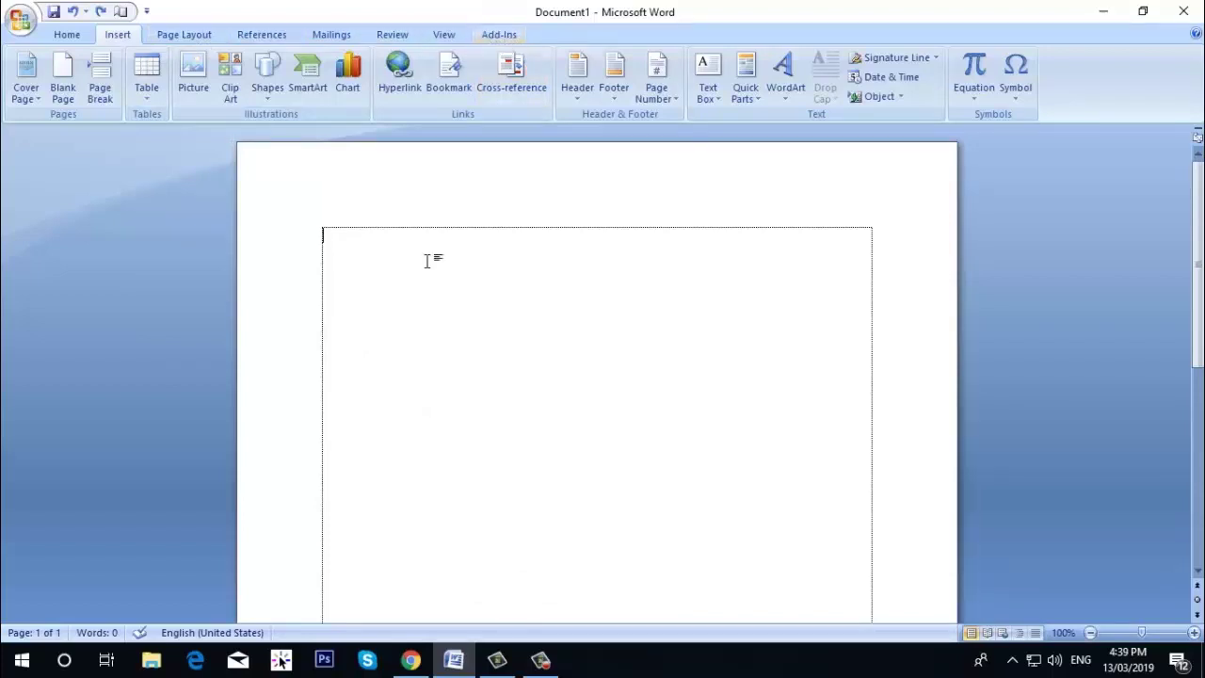
# - Insert a table with four columns and three rows using the grid and place the cursor below it
pyautogui.click(142, 99)
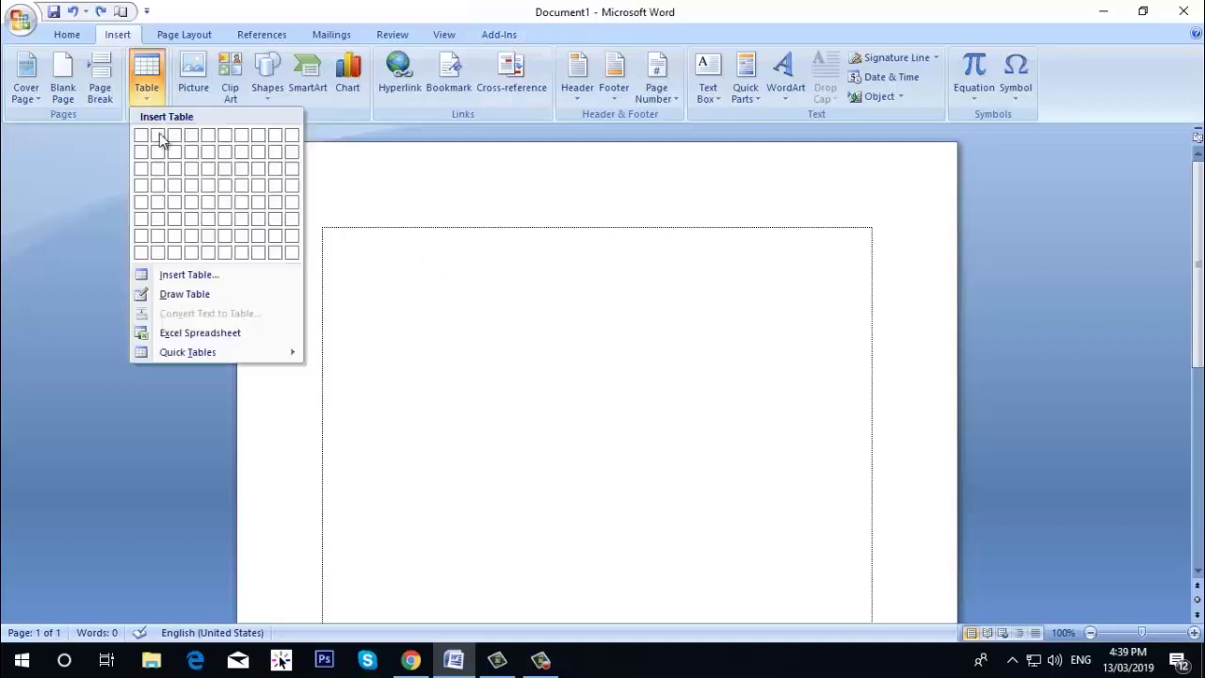
pyautogui.click(193, 170)
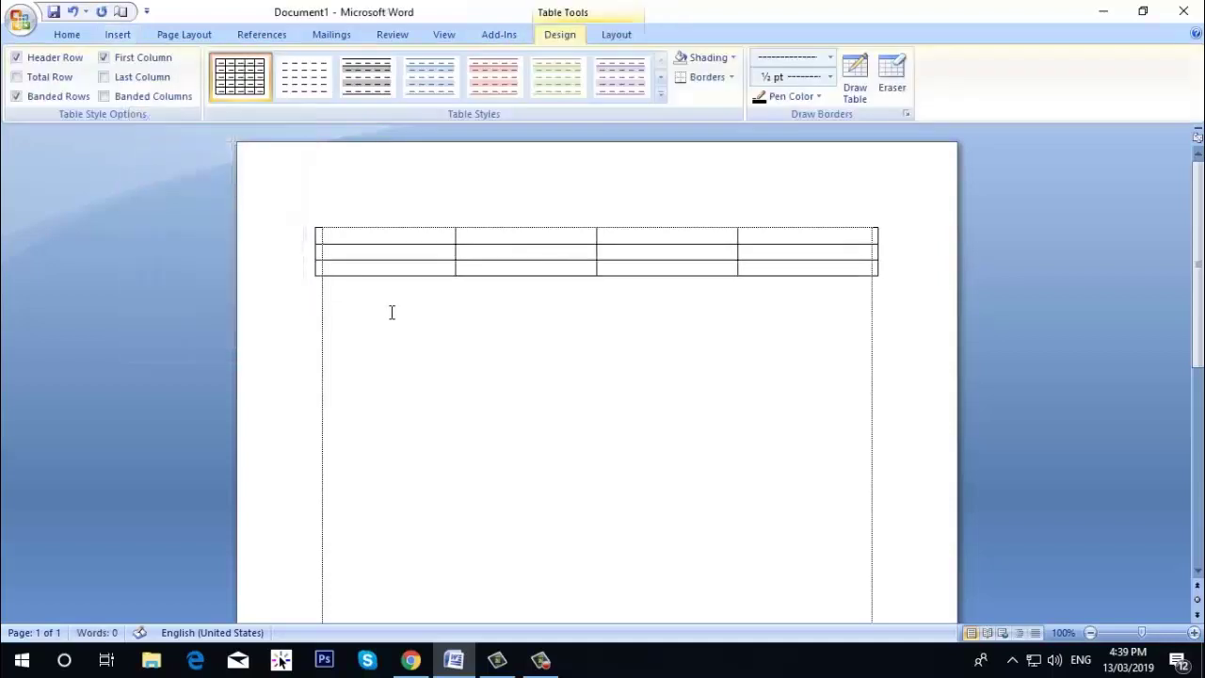
pyautogui.click(392, 313)
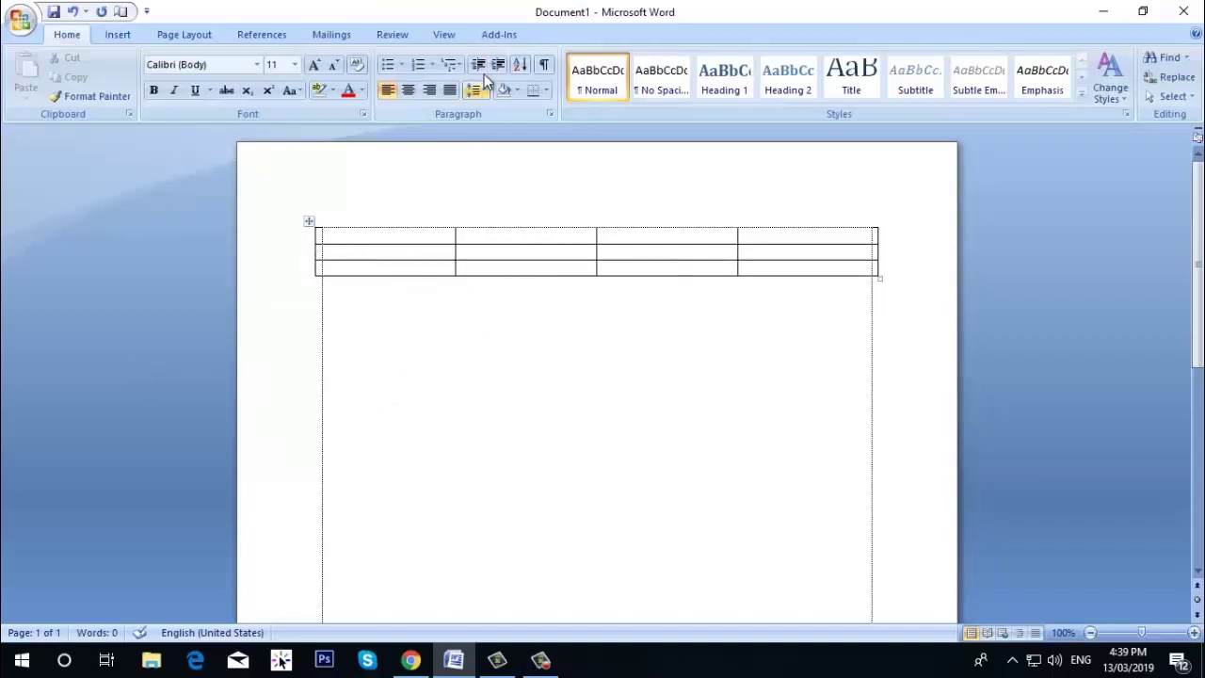
# - Place the cursor alternately inside and outside the table to examine when the table tools are available
pyautogui.click(408, 256)
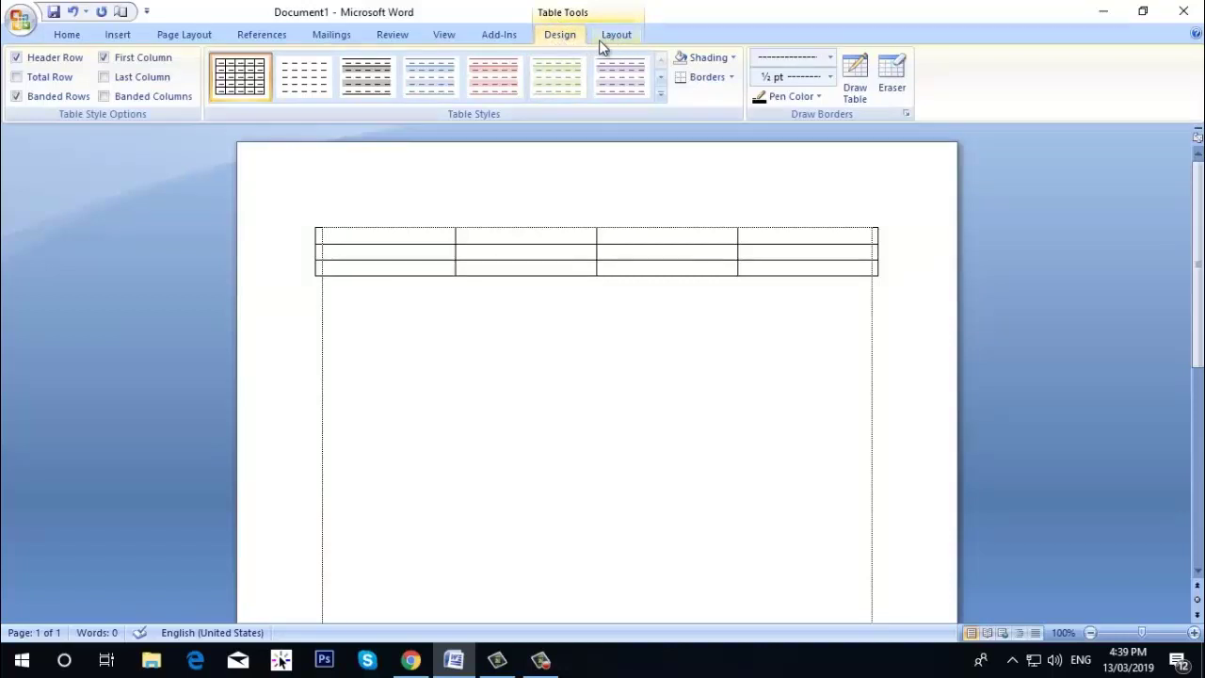
pyautogui.click(377, 305)
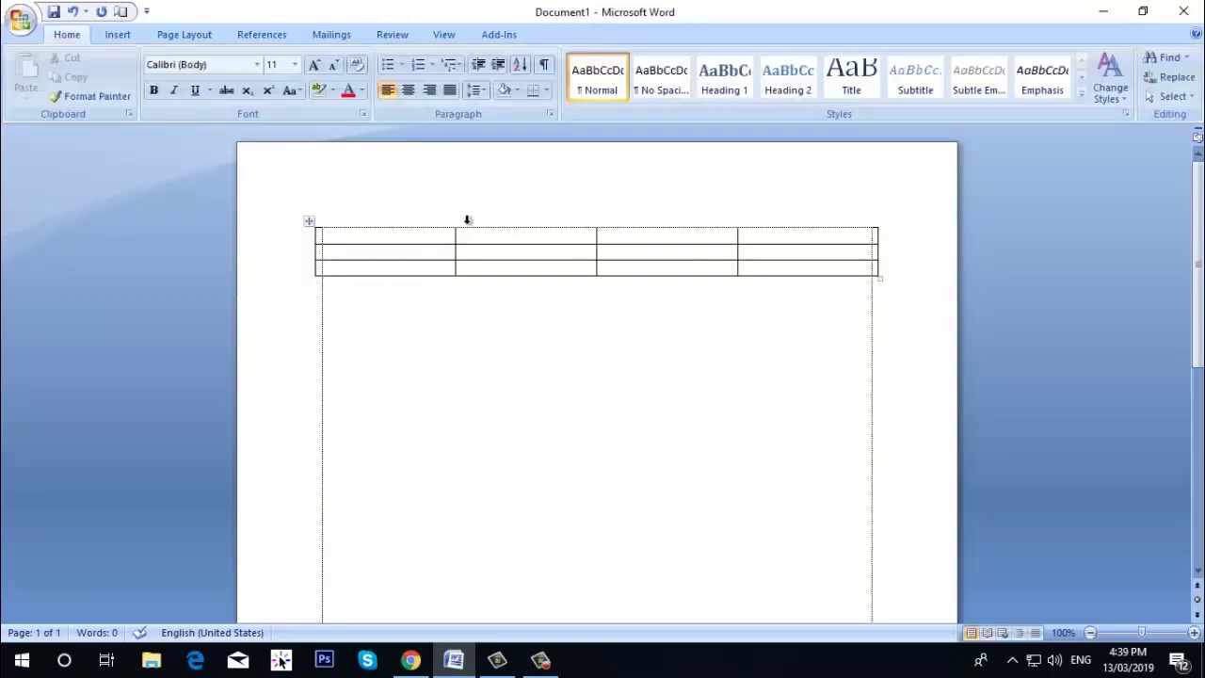
pyautogui.click(424, 243)
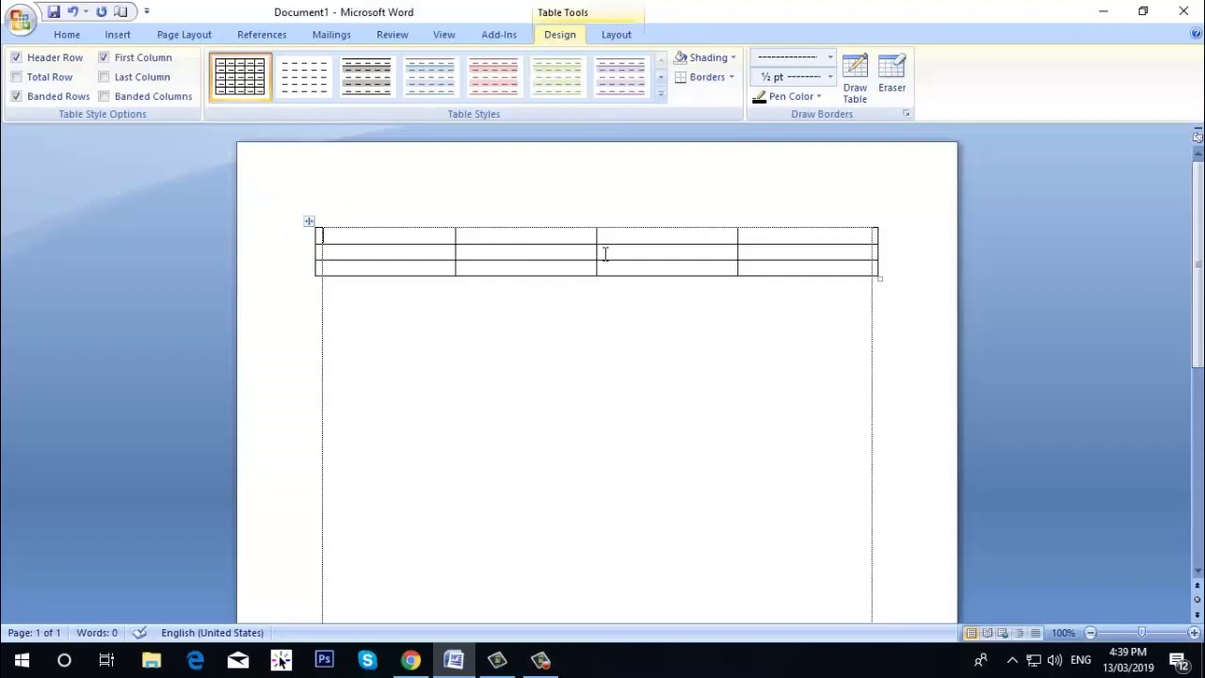
pyautogui.click(452, 372)
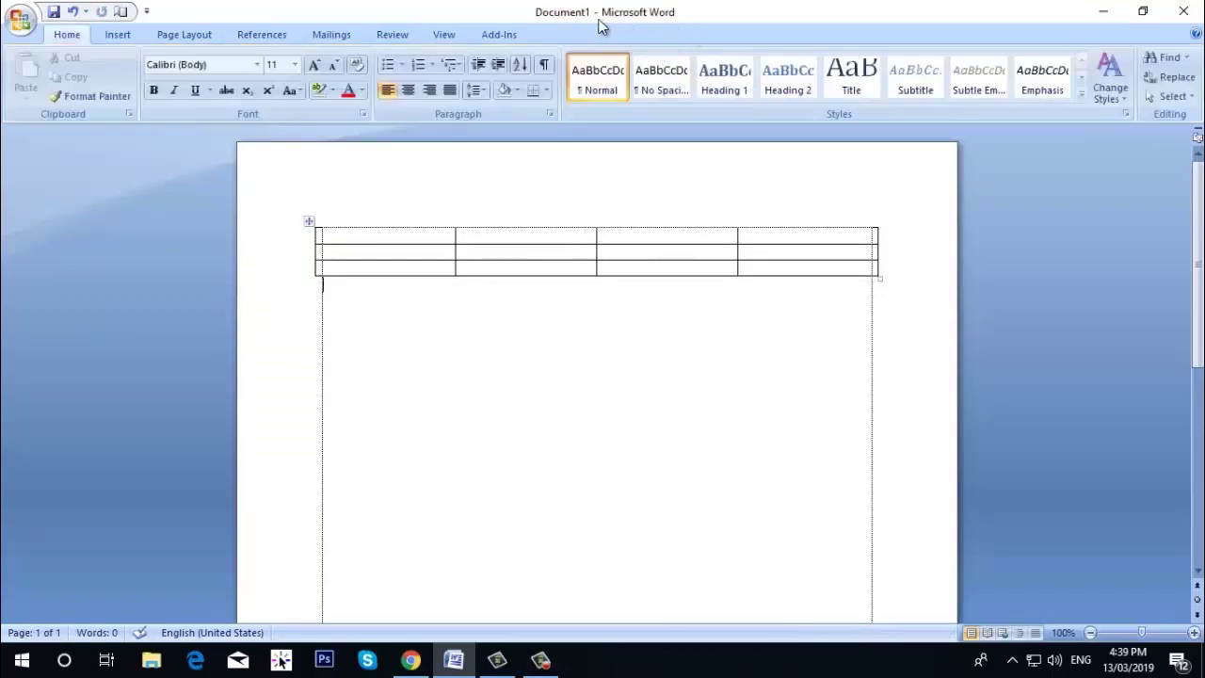
# - Apply the dark teal table style with a black header row to the four-column table
pyautogui.click(468, 254)
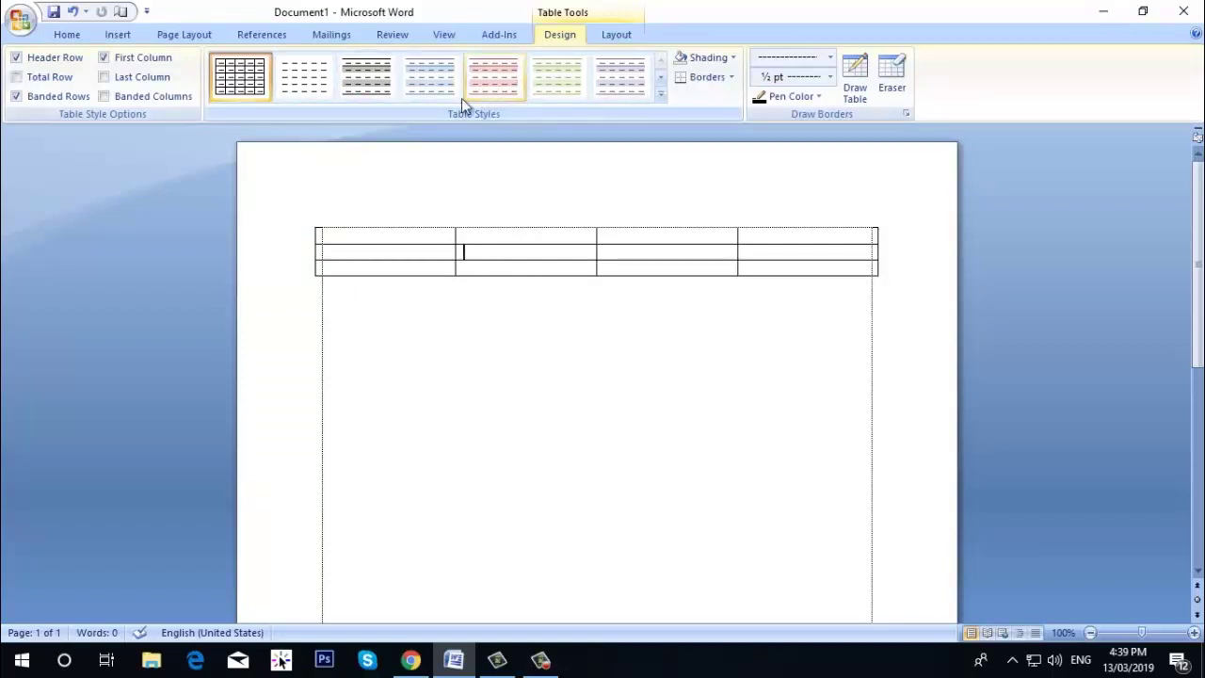
pyautogui.click(660, 95)
pyautogui.scroll(-3, 513, 226)
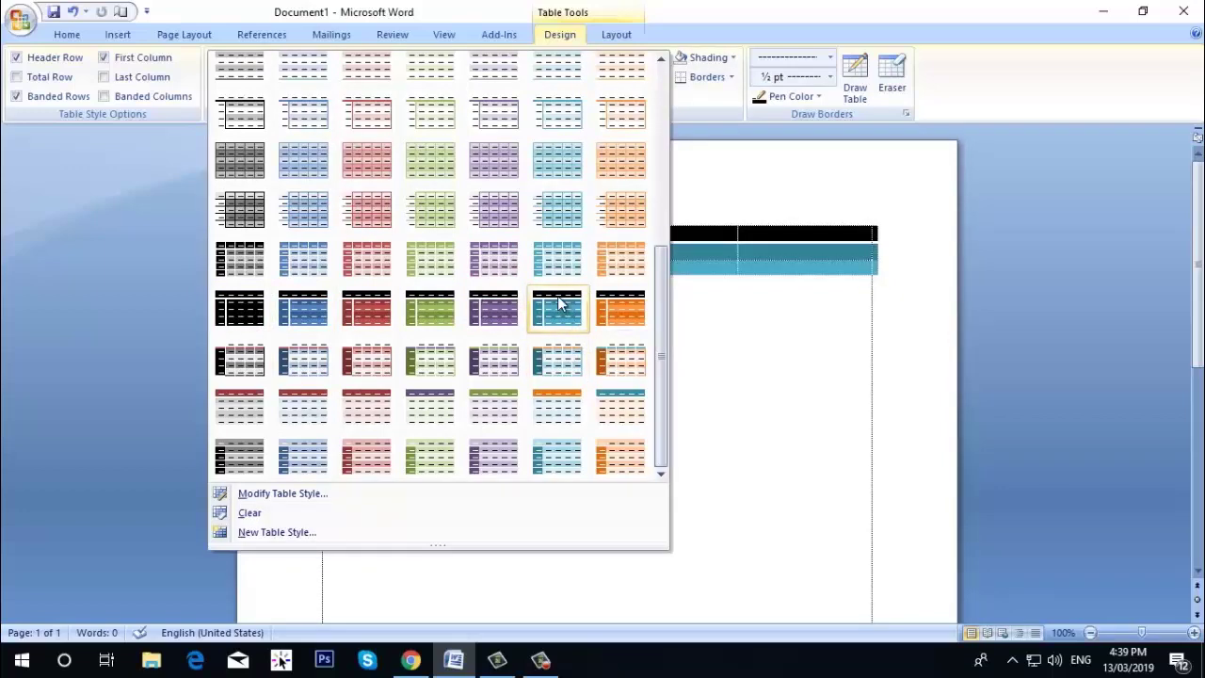
pyautogui.click(558, 303)
pyautogui.click(516, 271)
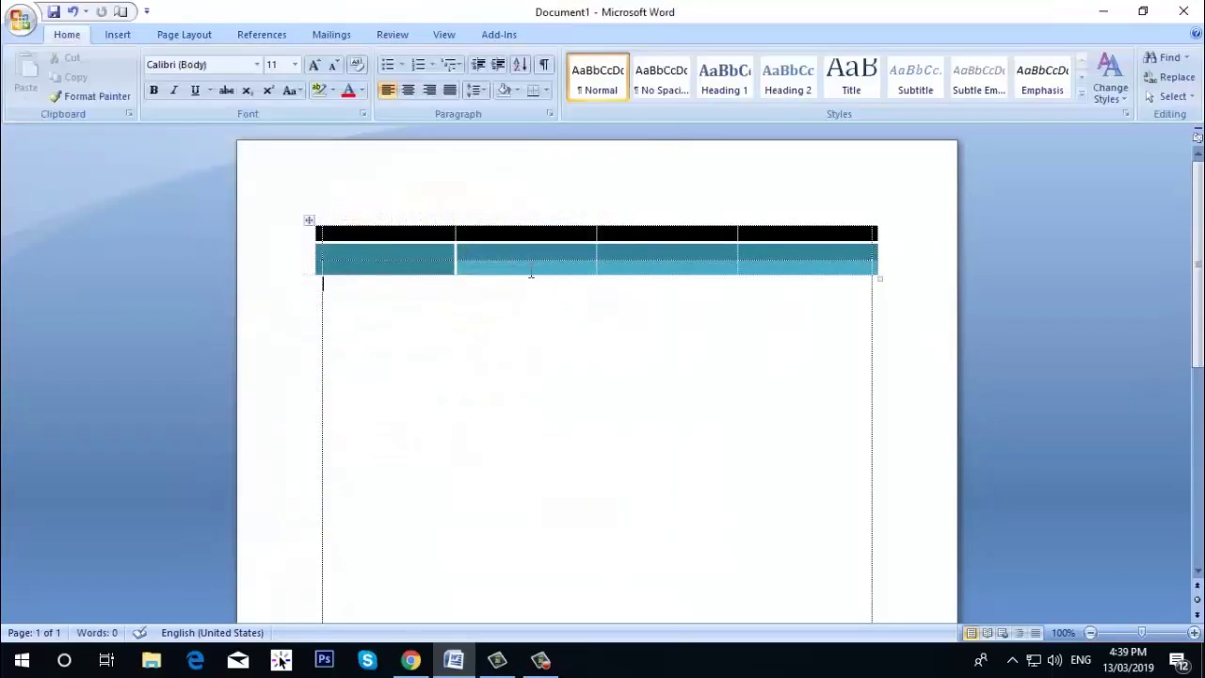
pyautogui.click(531, 272)
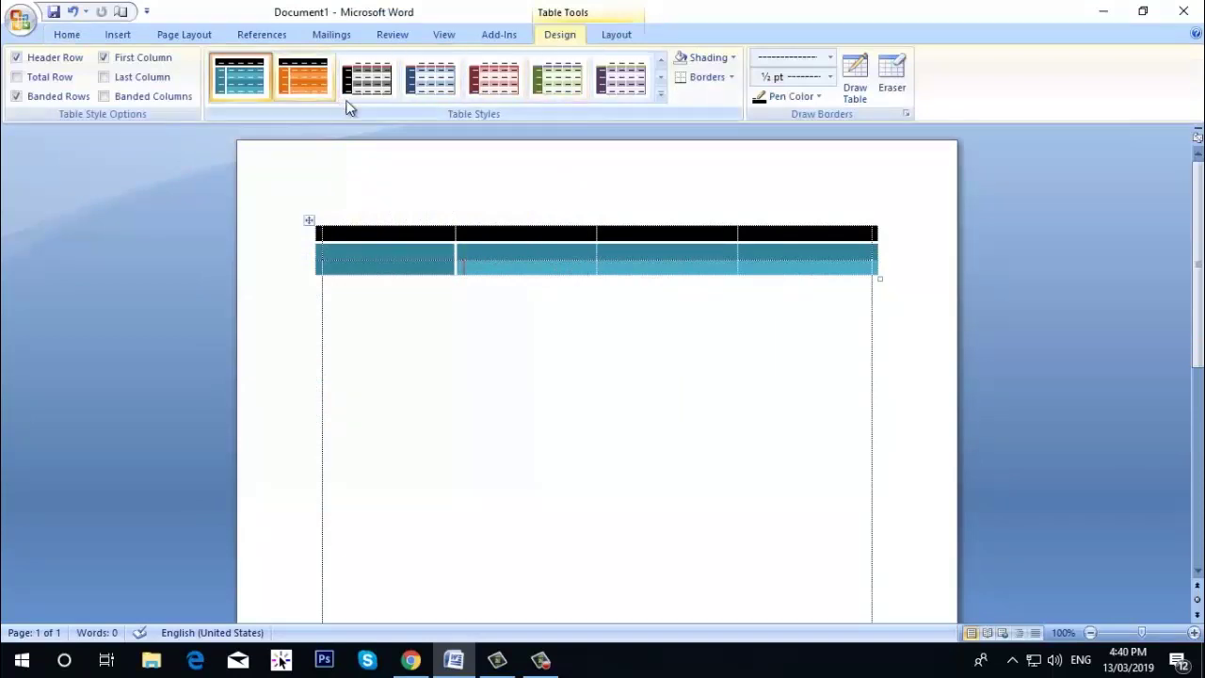
pyautogui.click(661, 96)
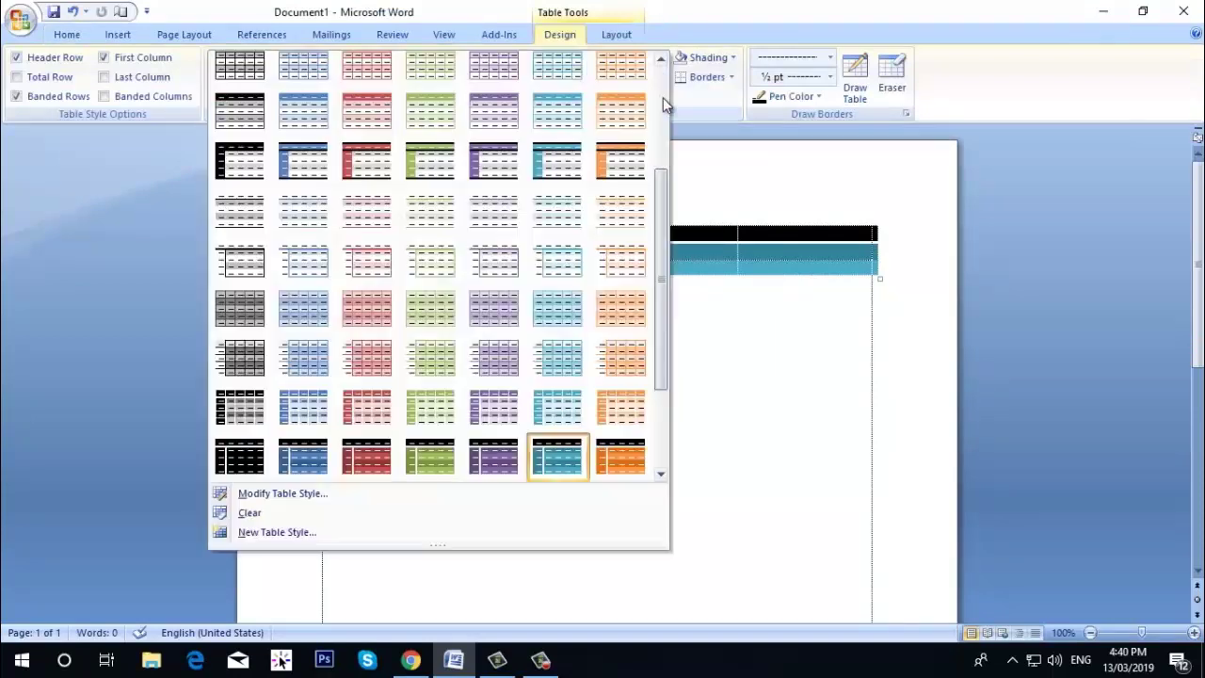
pyautogui.click(558, 458)
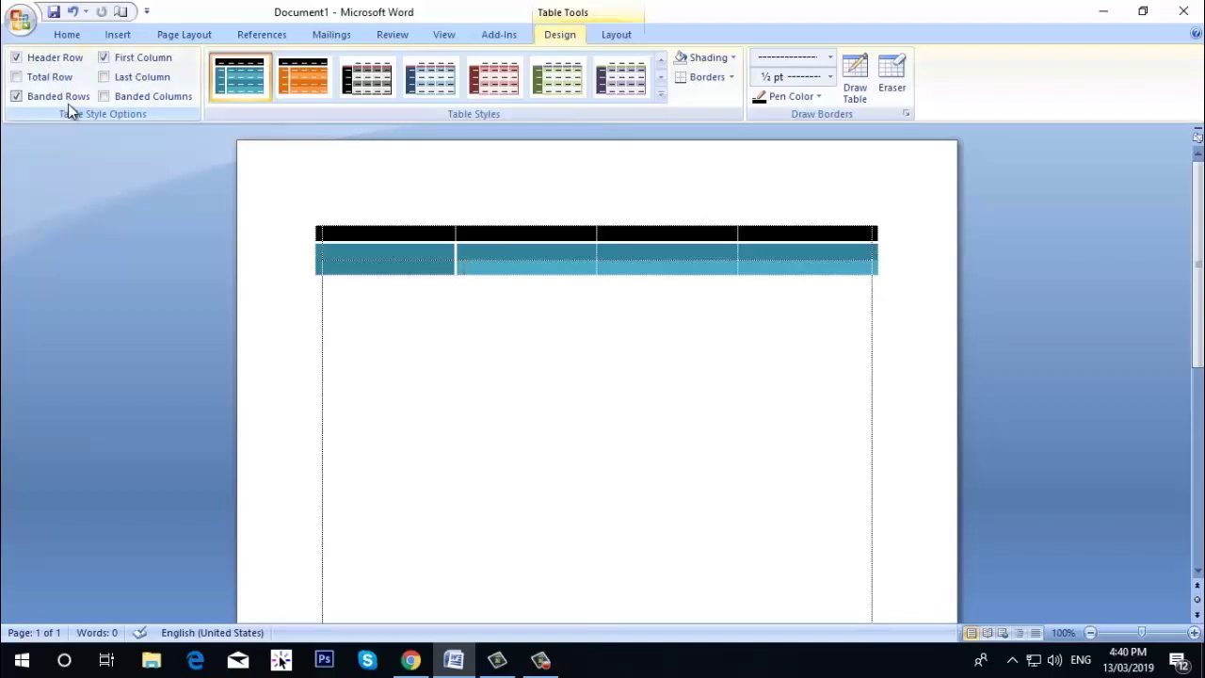
# - Turn the Header Row, Banded Rows and First Column style options off and back on, one at a time
pyautogui.click(16, 58)
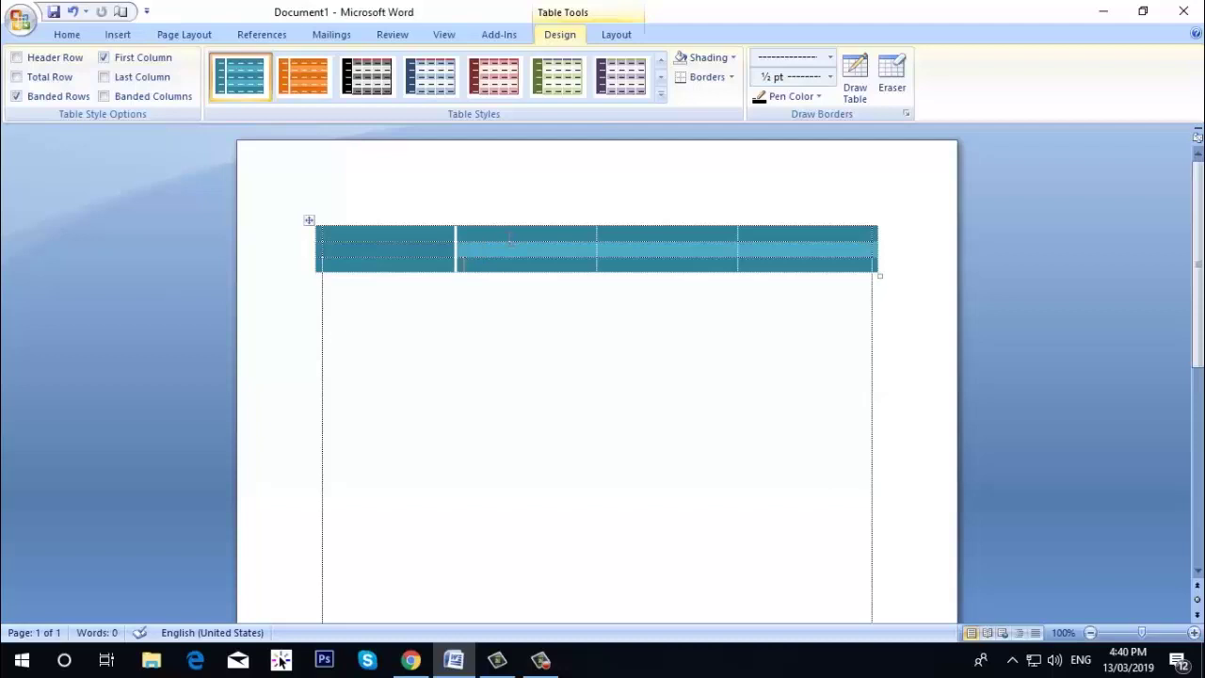
pyautogui.click(15, 97)
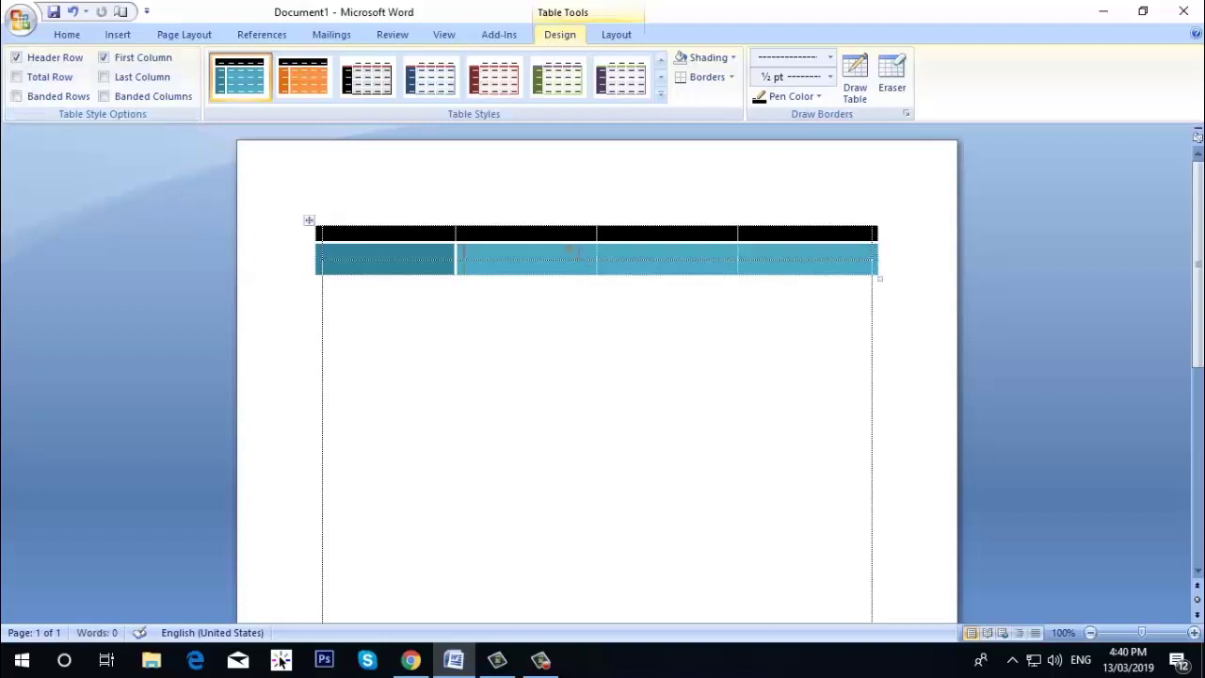
pyautogui.click(17, 97)
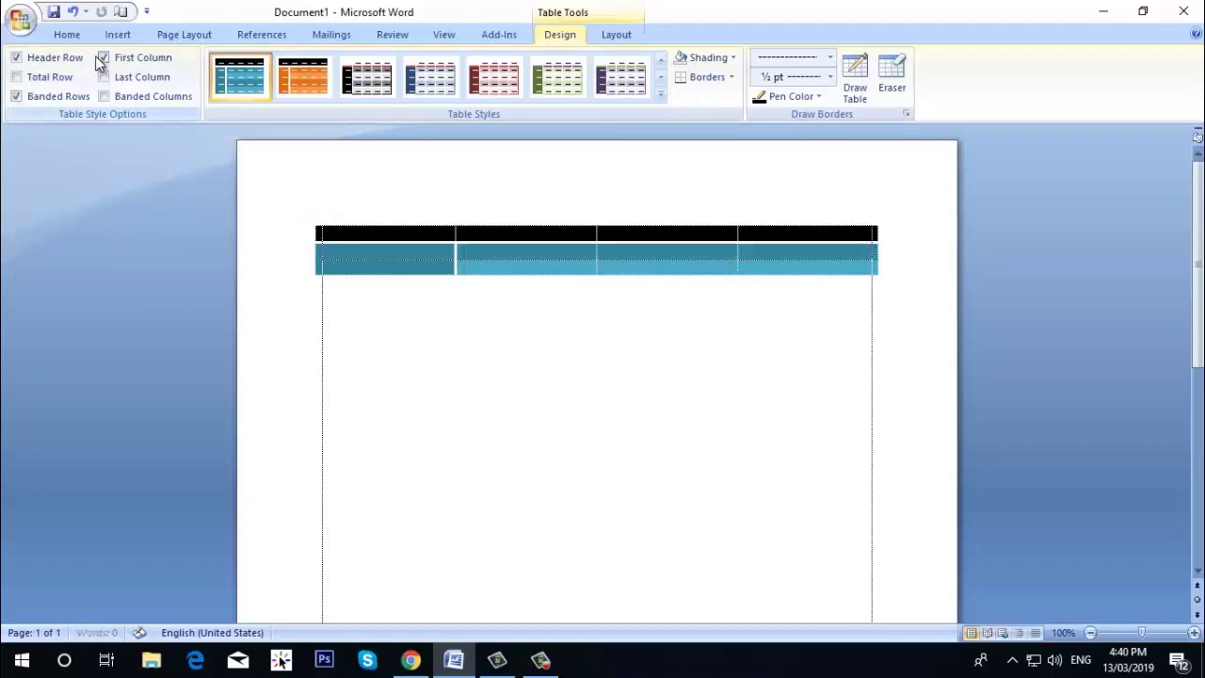
pyautogui.click(106, 60)
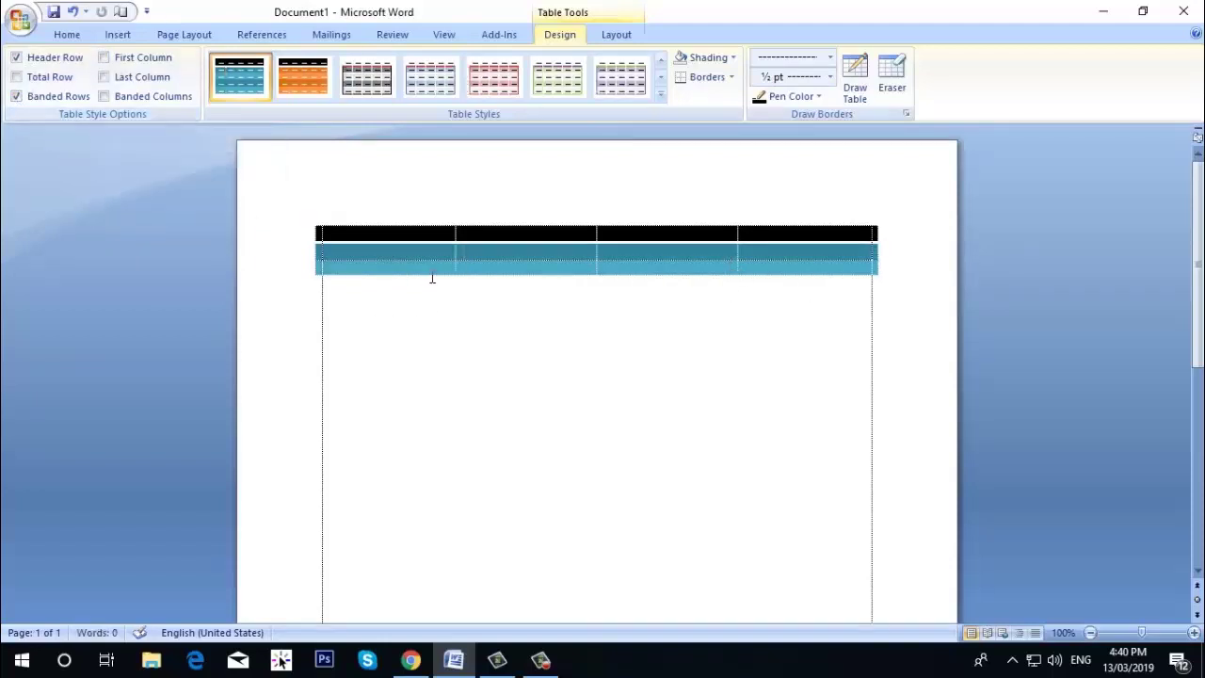
pyautogui.click(104, 57)
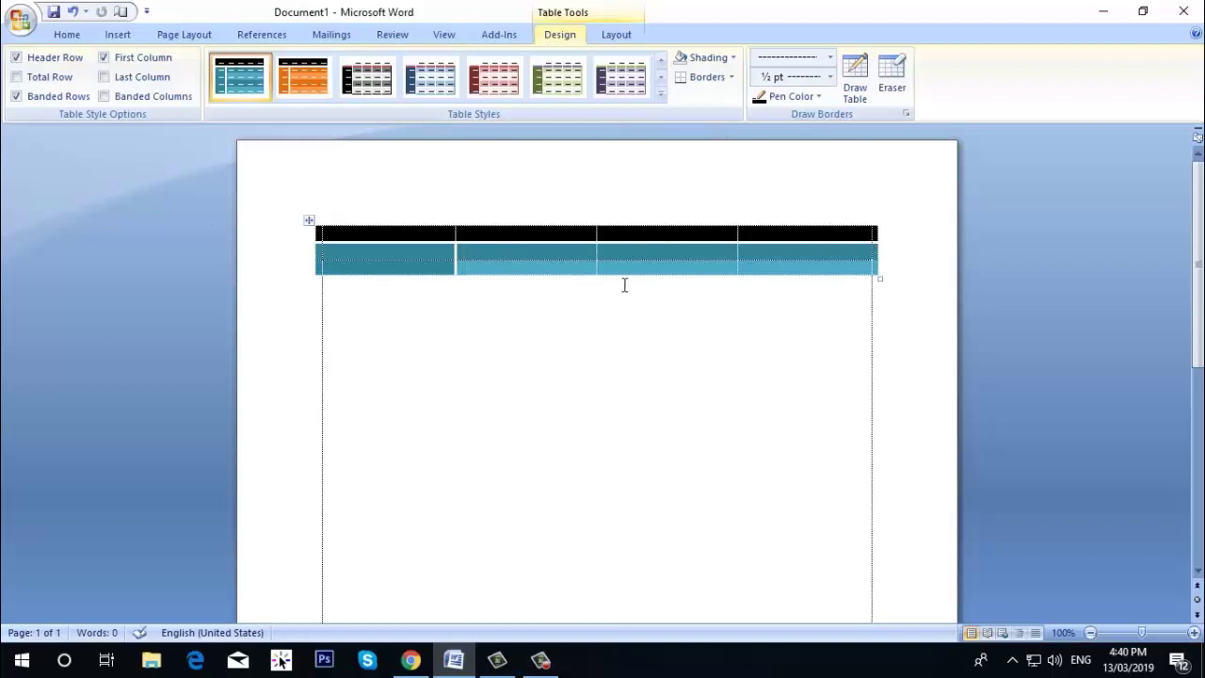
# - Undo the style option changes and the applied table style to restore the plain grid table
pyautogui.hotkey('ctrl', 'z')
pyautogui.hotkey('ctrl', 'z')
pyautogui.hotkey('ctrl', 'z')
pyautogui.hotkey('ctrl', 'z')
pyautogui.hotkey('ctrl', 'z')
pyautogui.hotkey('ctrl', 'z')
pyautogui.hotkey('ctrl', 'z')
pyautogui.hotkey('ctrl', 'z')
pyautogui.hotkey('ctrl', 'z')
pyautogui.click(625, 289)
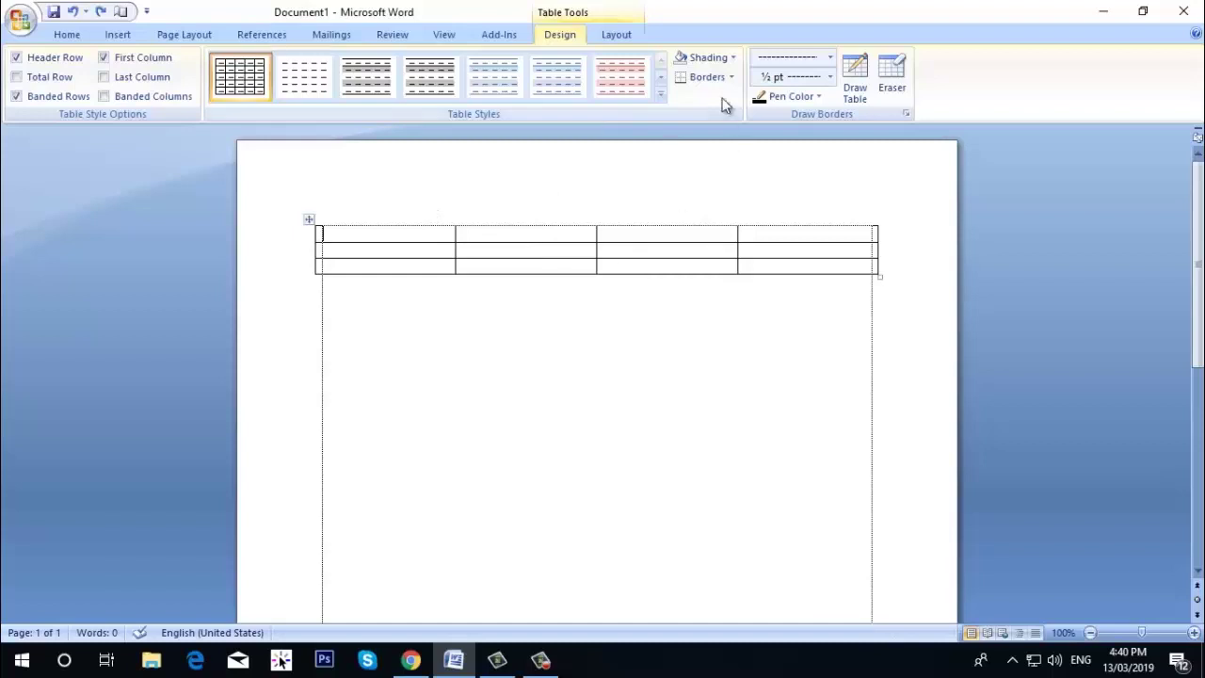
# - Shade the table's first cell dark olive green and the second cell of the second row light blue
pyautogui.click(733, 58)
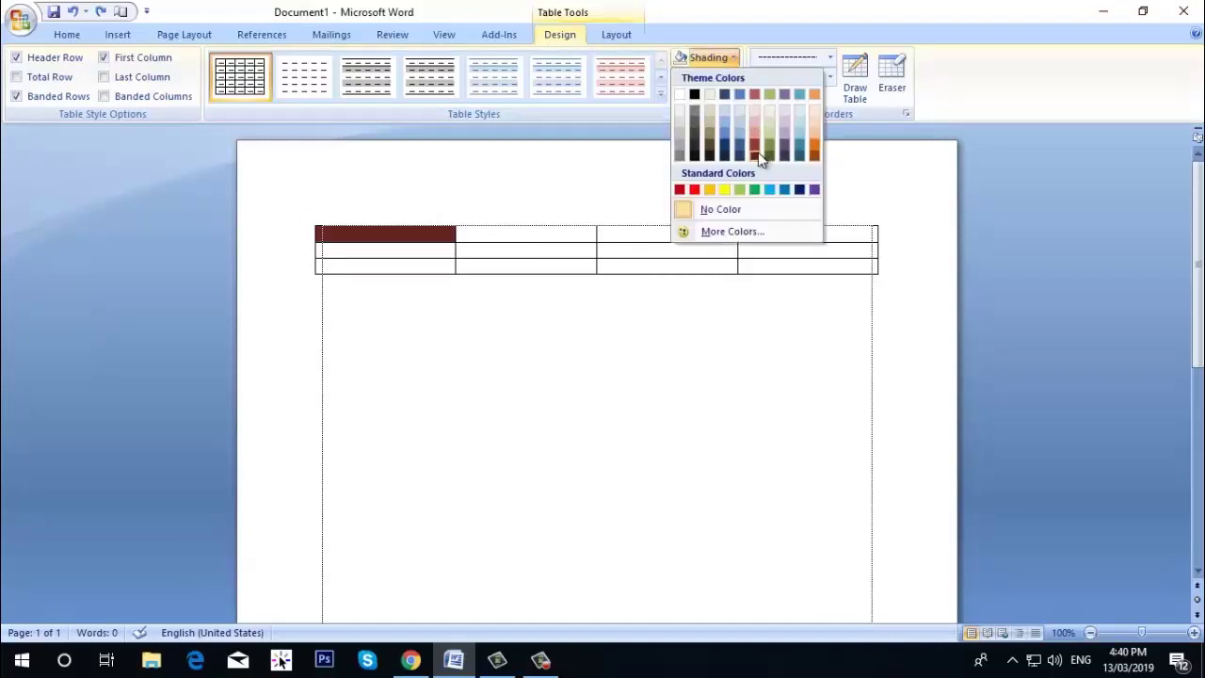
pyautogui.click(769, 156)
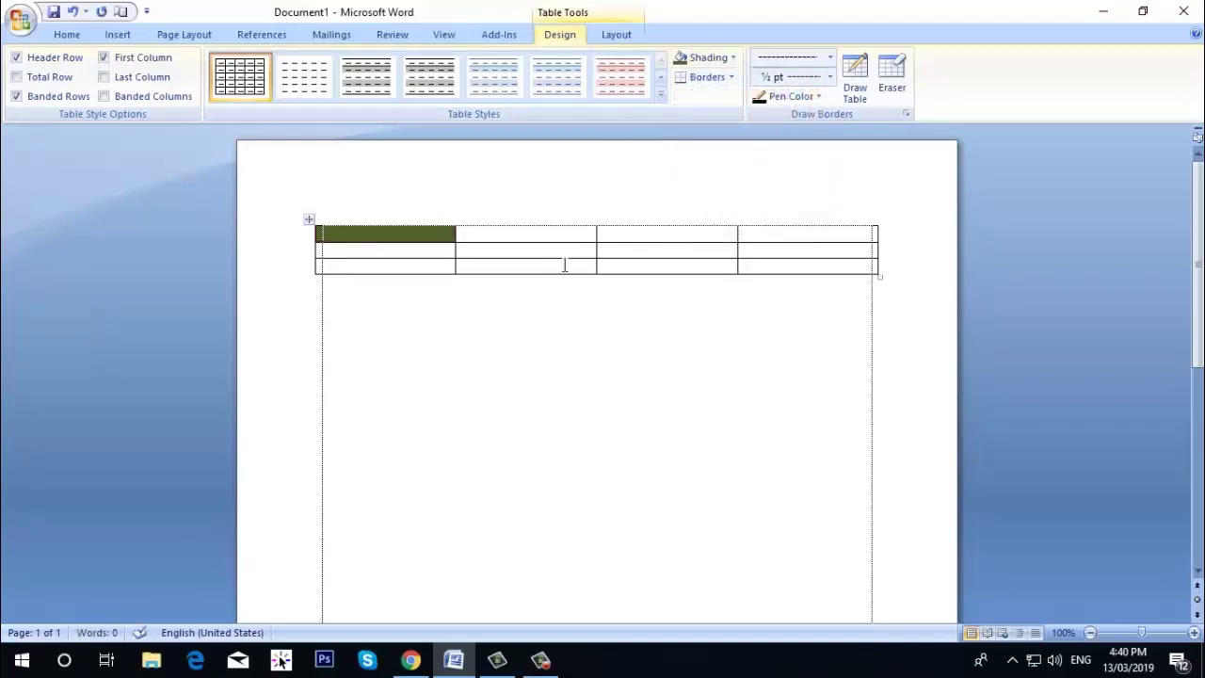
pyautogui.click(717, 57)
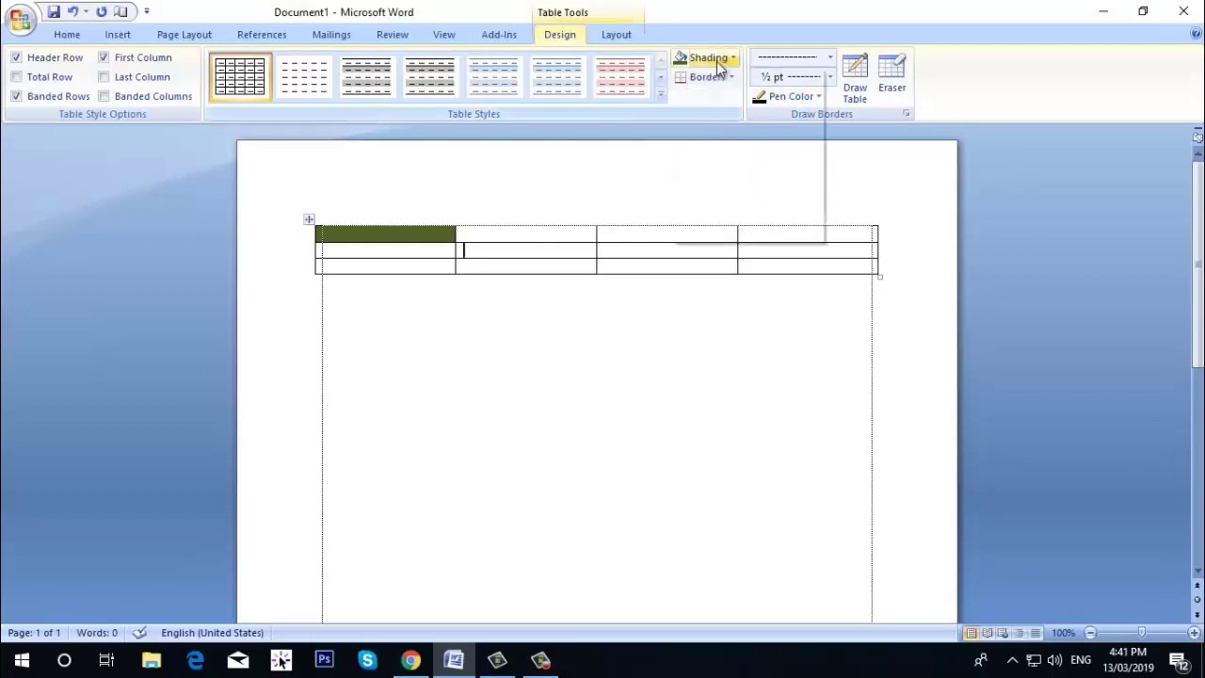
pyautogui.click(769, 191)
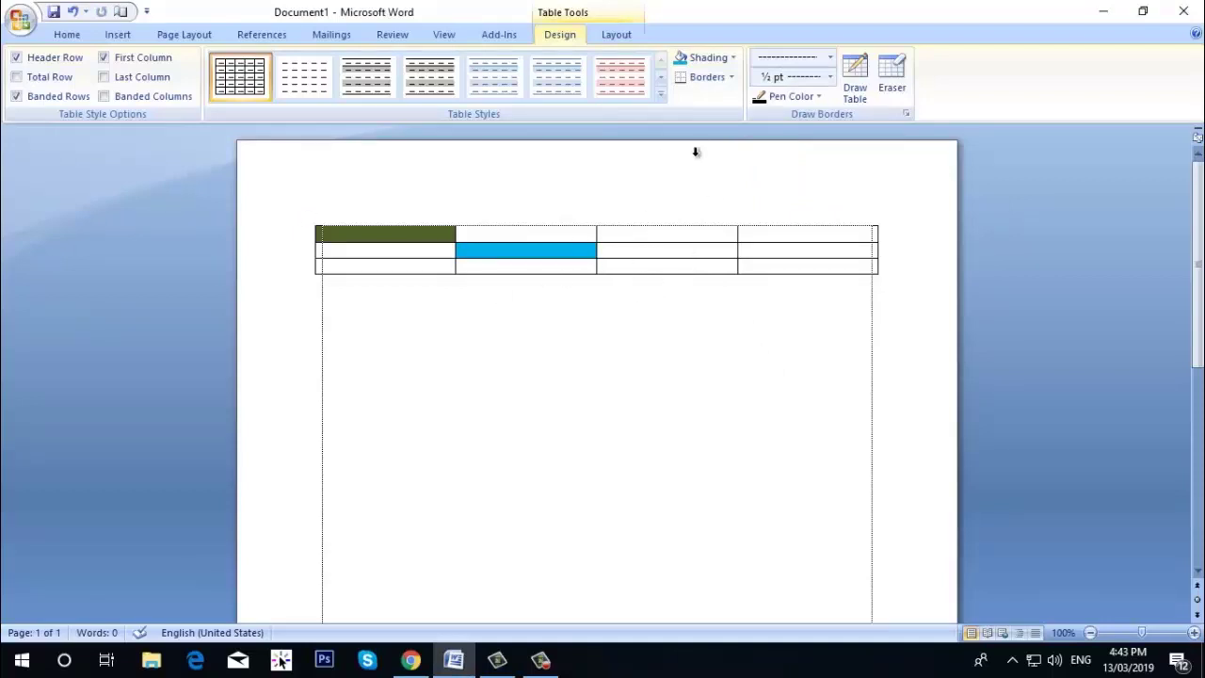
# - Shade the third cell of the table's bottom row green
pyautogui.click(730, 59)
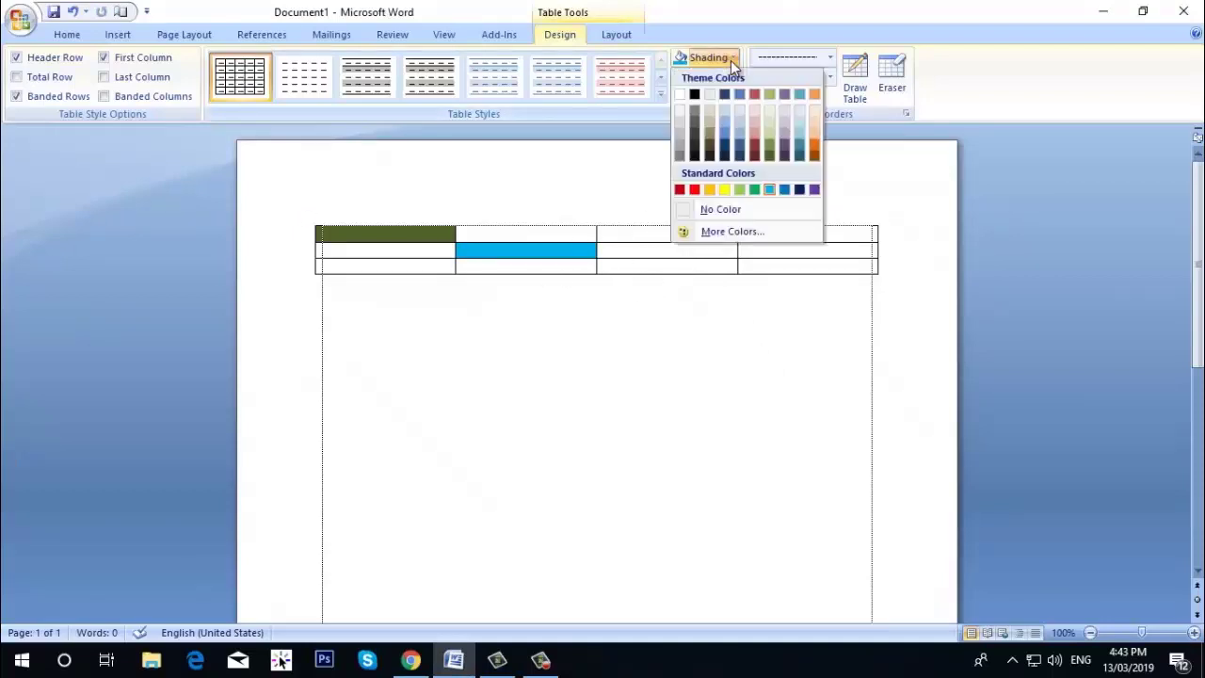
pyautogui.click(754, 189)
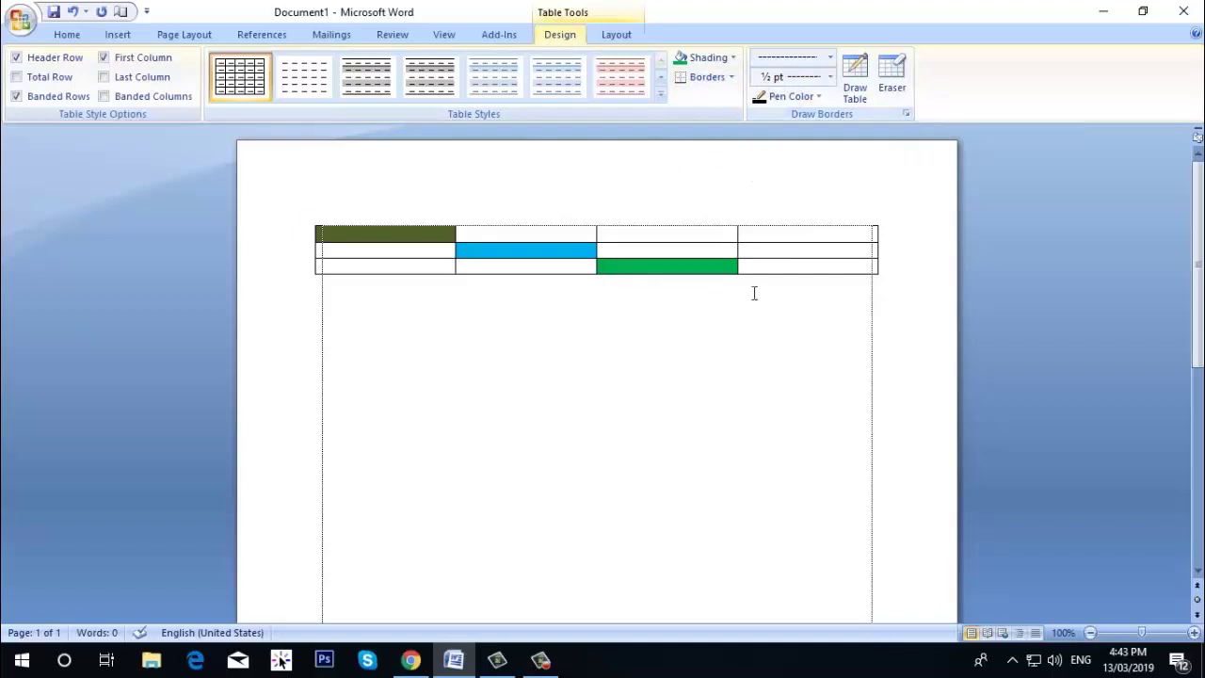
# - Choose the double wavy line style and draw it over the table's right outer border
pyautogui.click(831, 61)
pyautogui.scroll(-3, 810, 325)
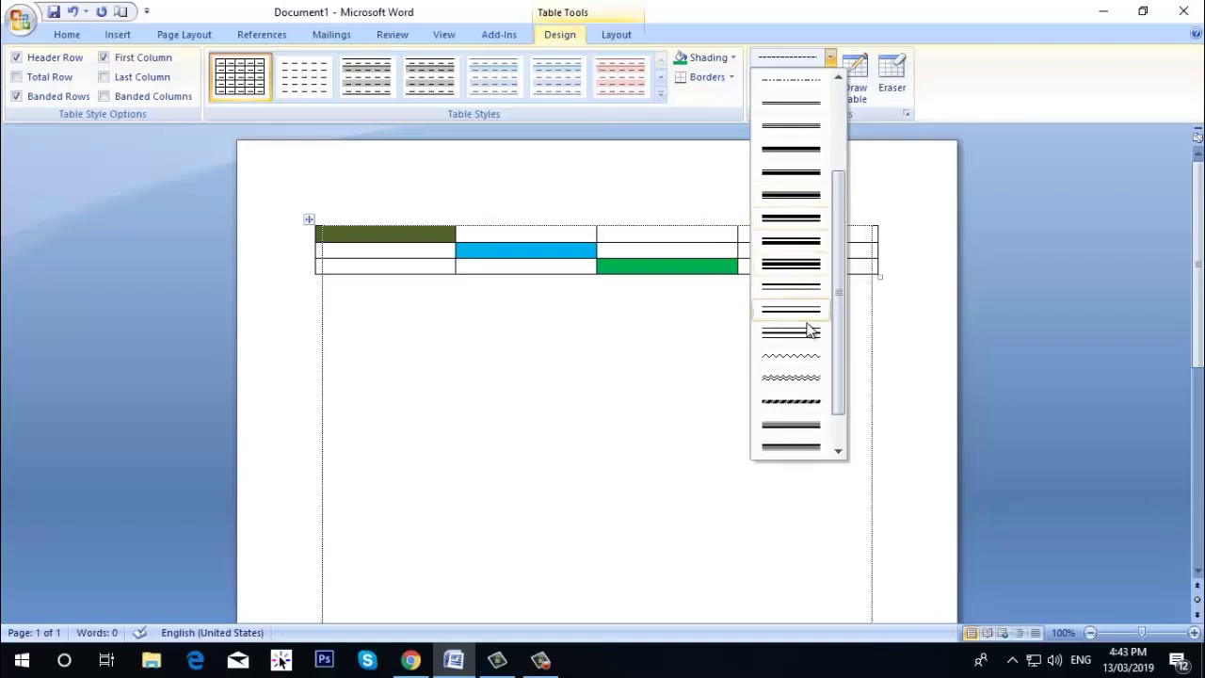
pyautogui.scroll(3, 808, 278)
pyautogui.scroll(-3, 796, 226)
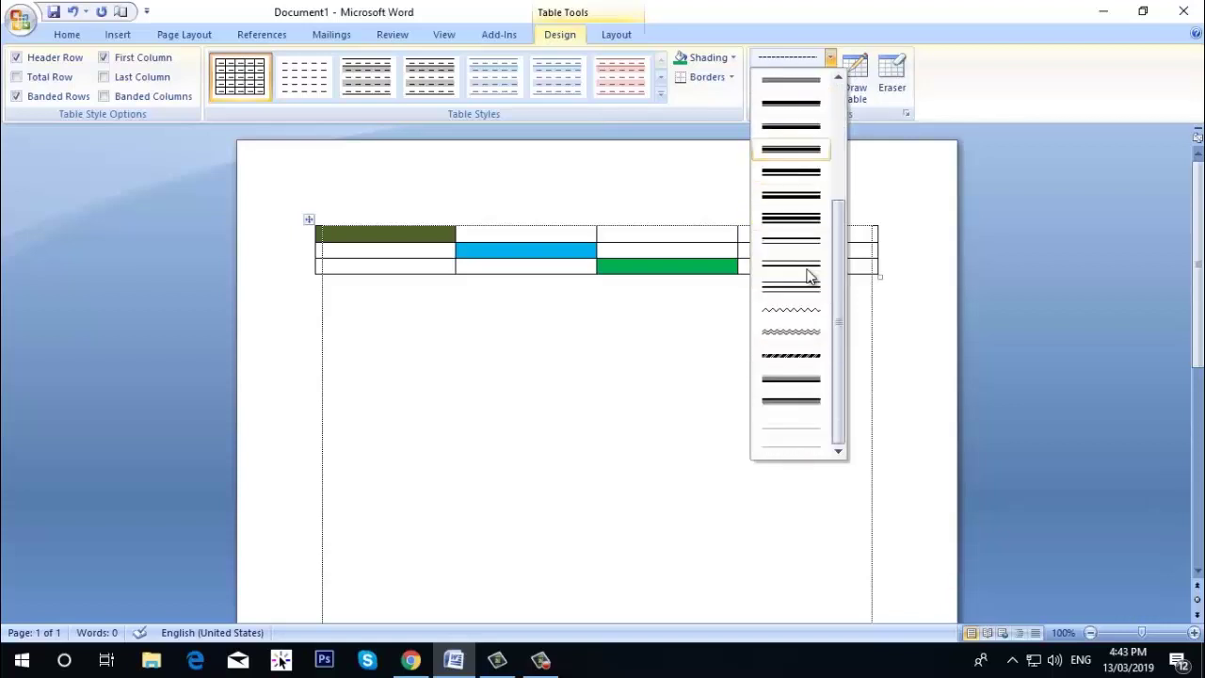
pyautogui.click(796, 334)
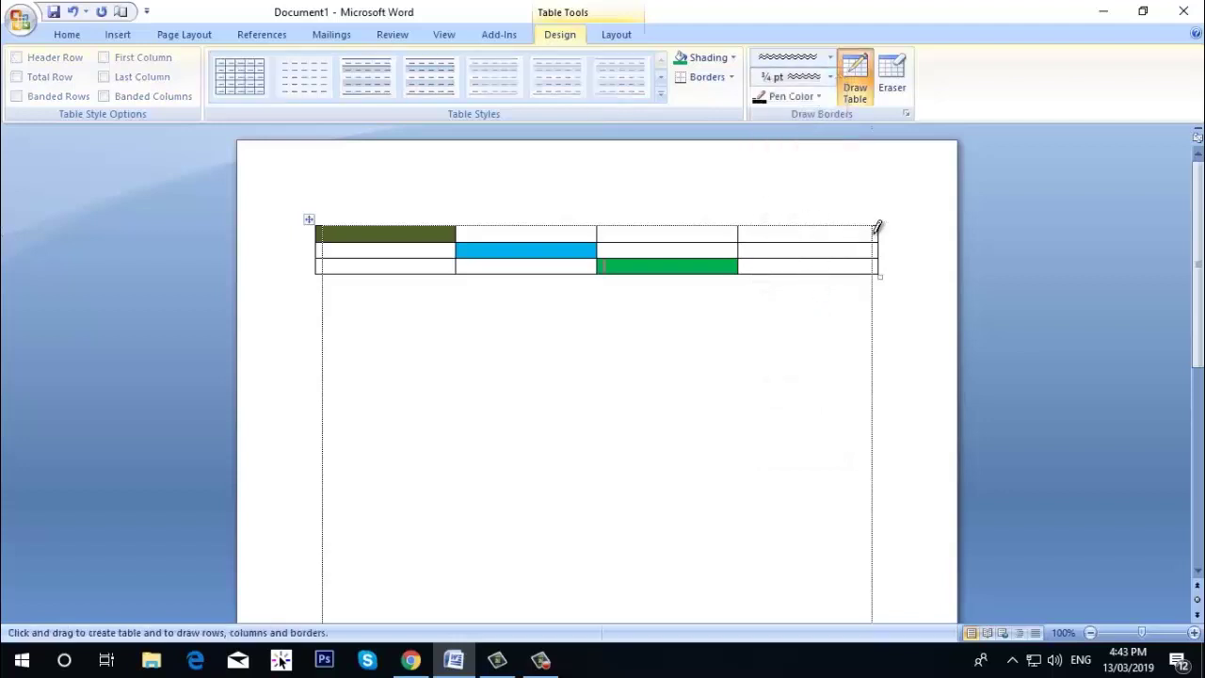
pyautogui.moveTo(880, 220); pyautogui.dragTo(883, 272)
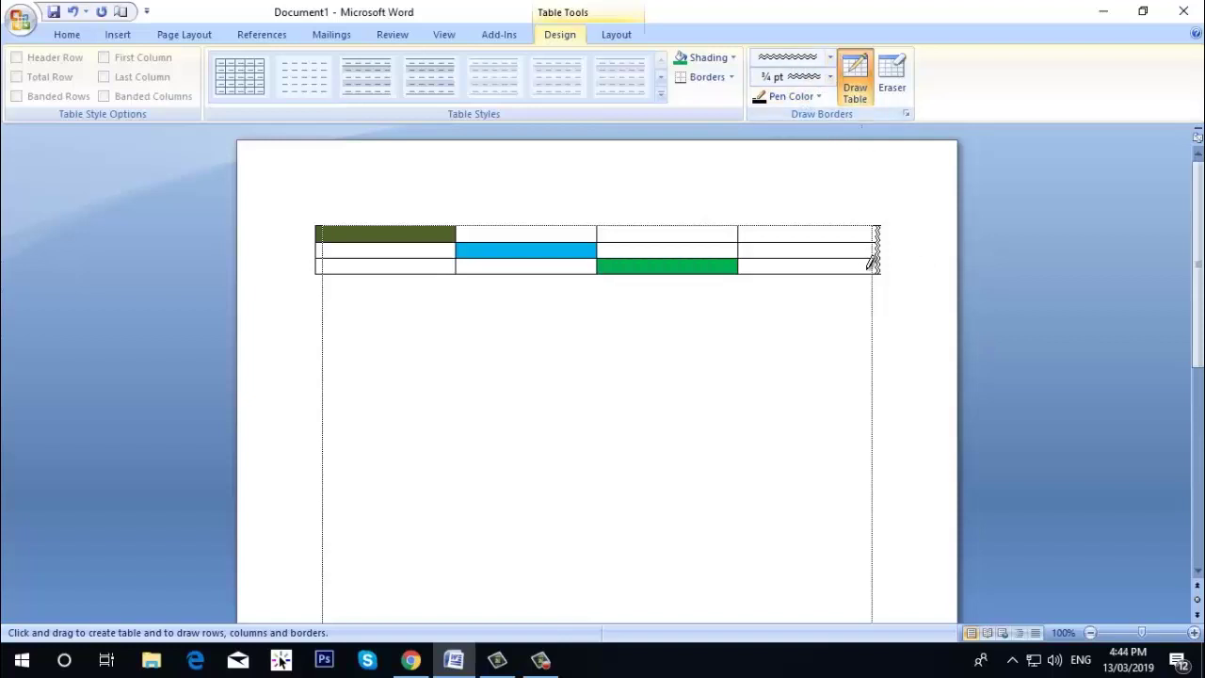
# - Redraw the table's right border and the bottom border of the last cell as double wavy lines in green
pyautogui.click(820, 96)
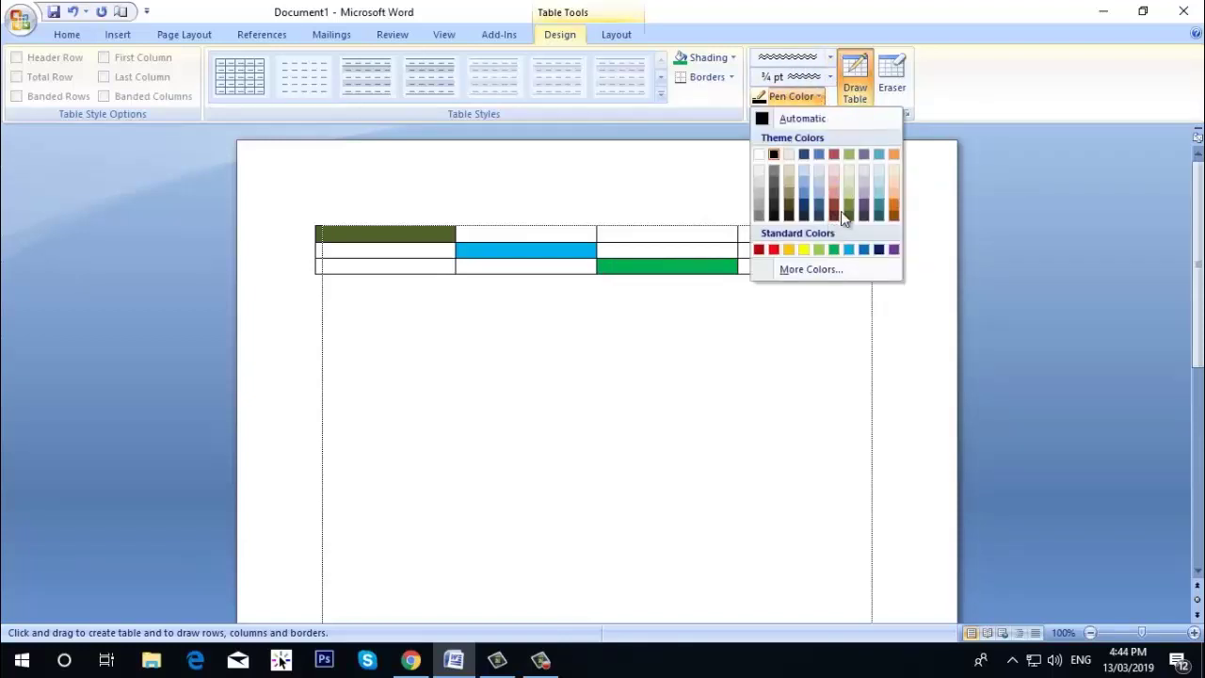
pyautogui.click(834, 250)
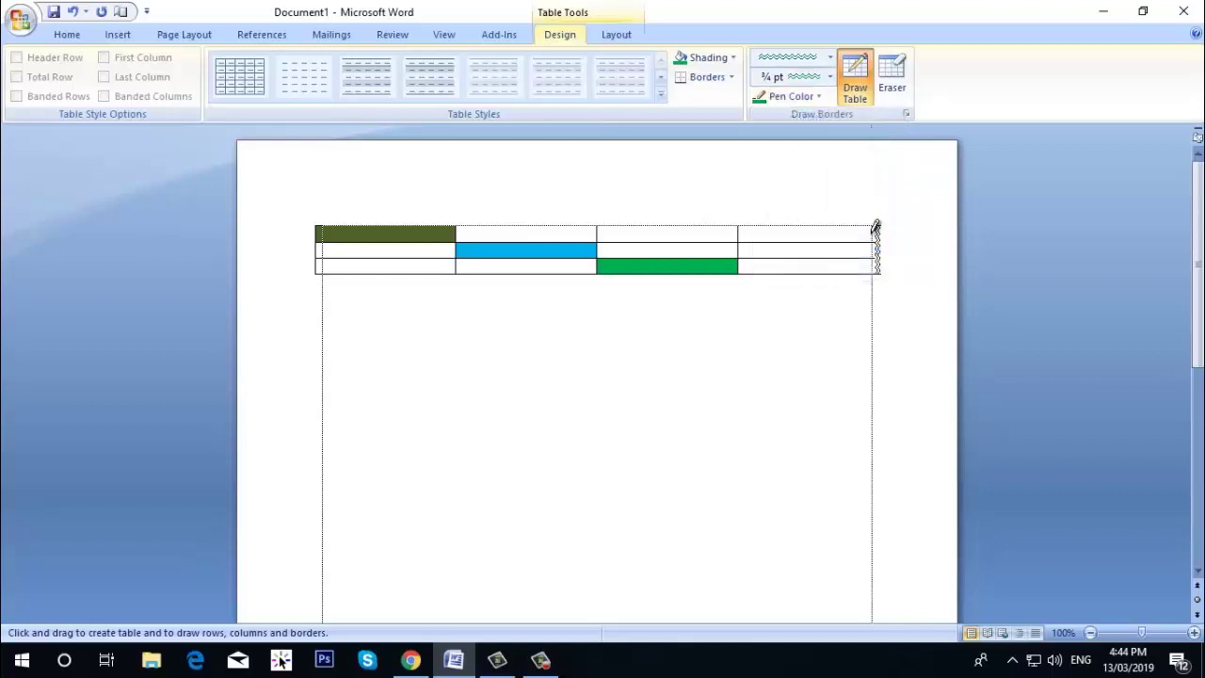
pyautogui.moveTo(885, 221); pyautogui.dragTo(881, 273)
pyautogui.moveTo(881, 267); pyautogui.dragTo(741, 263)
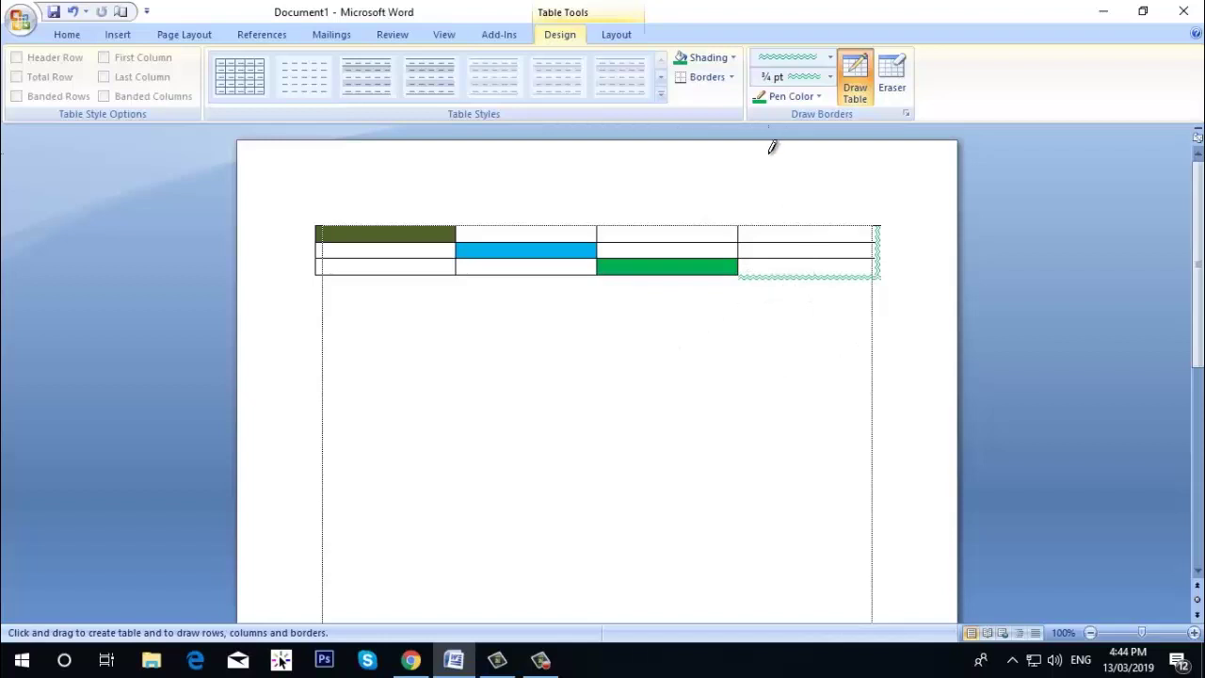
pyautogui.click(781, 298)
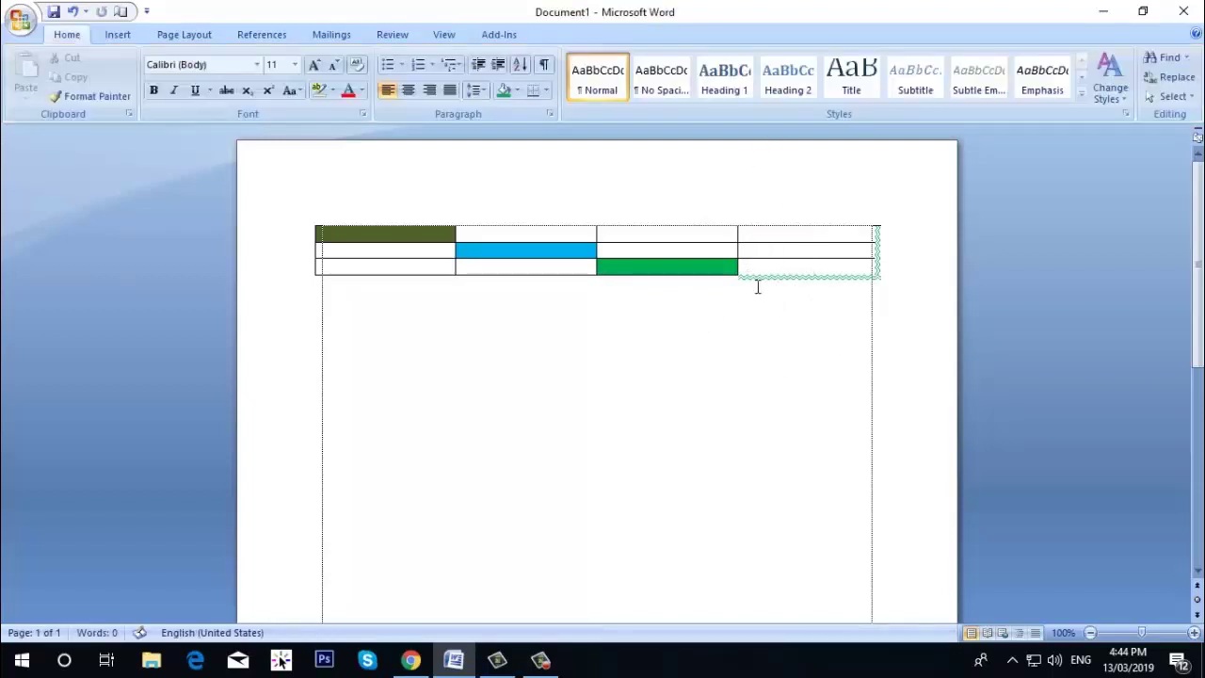
# - Remove all borders from the third cell of the second row
pyautogui.click(748, 233)
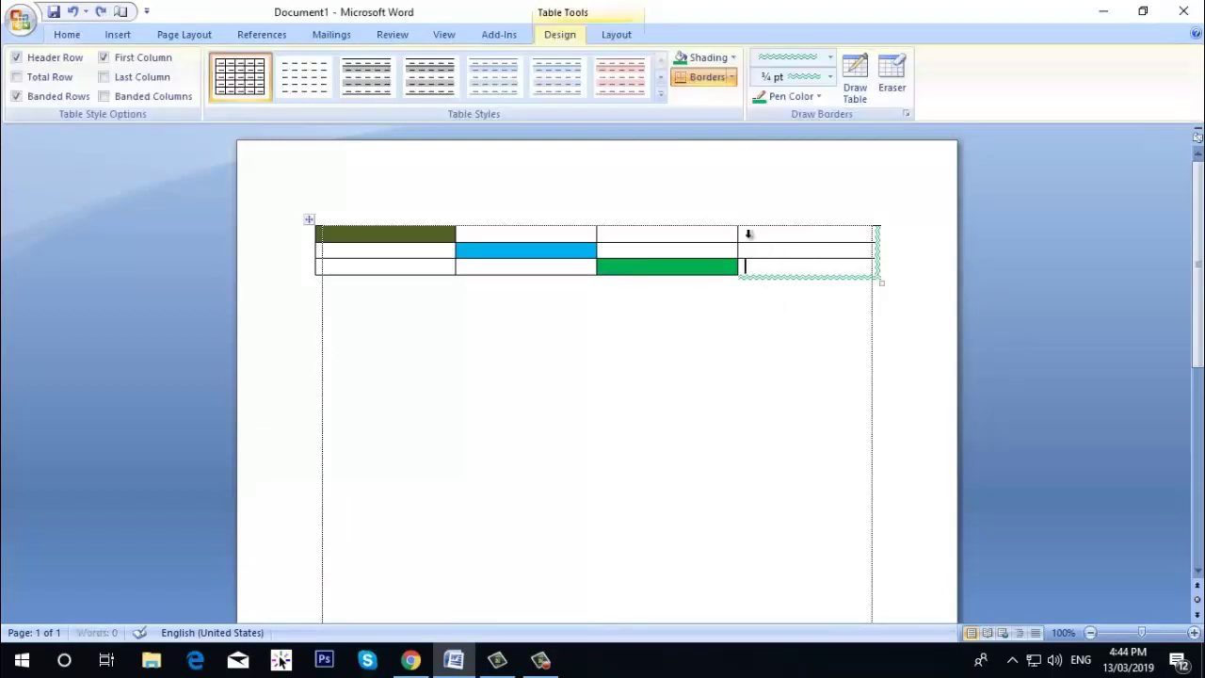
pyautogui.click(659, 251)
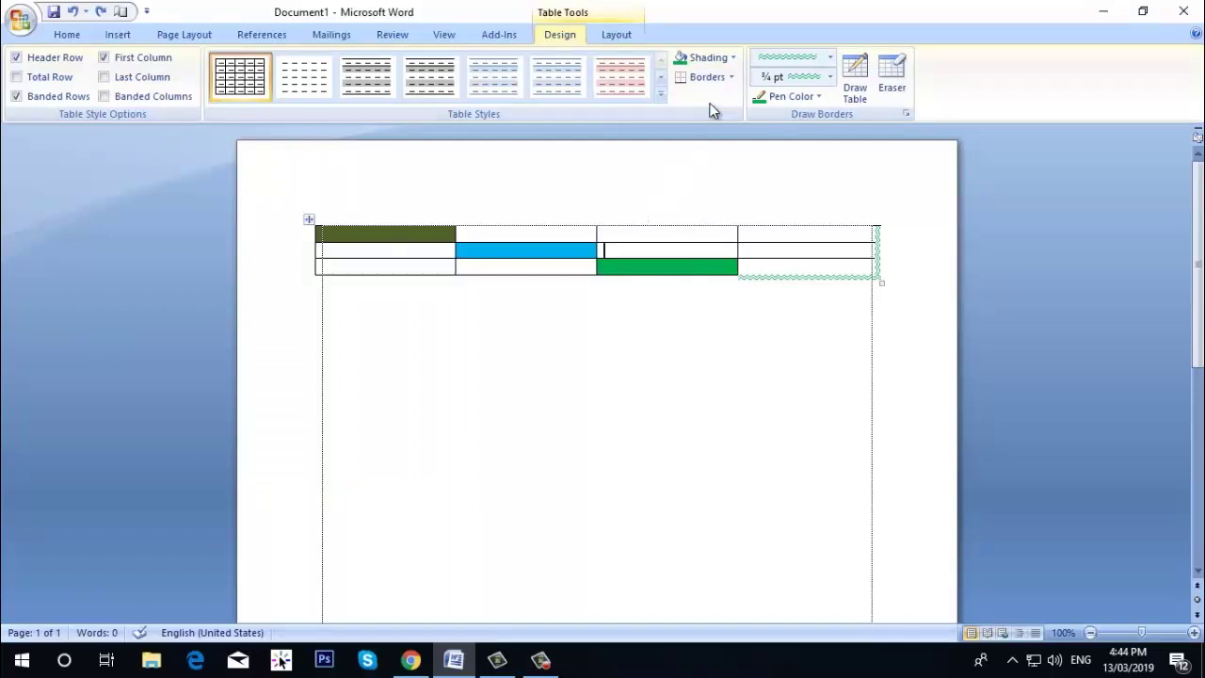
pyautogui.click(731, 79)
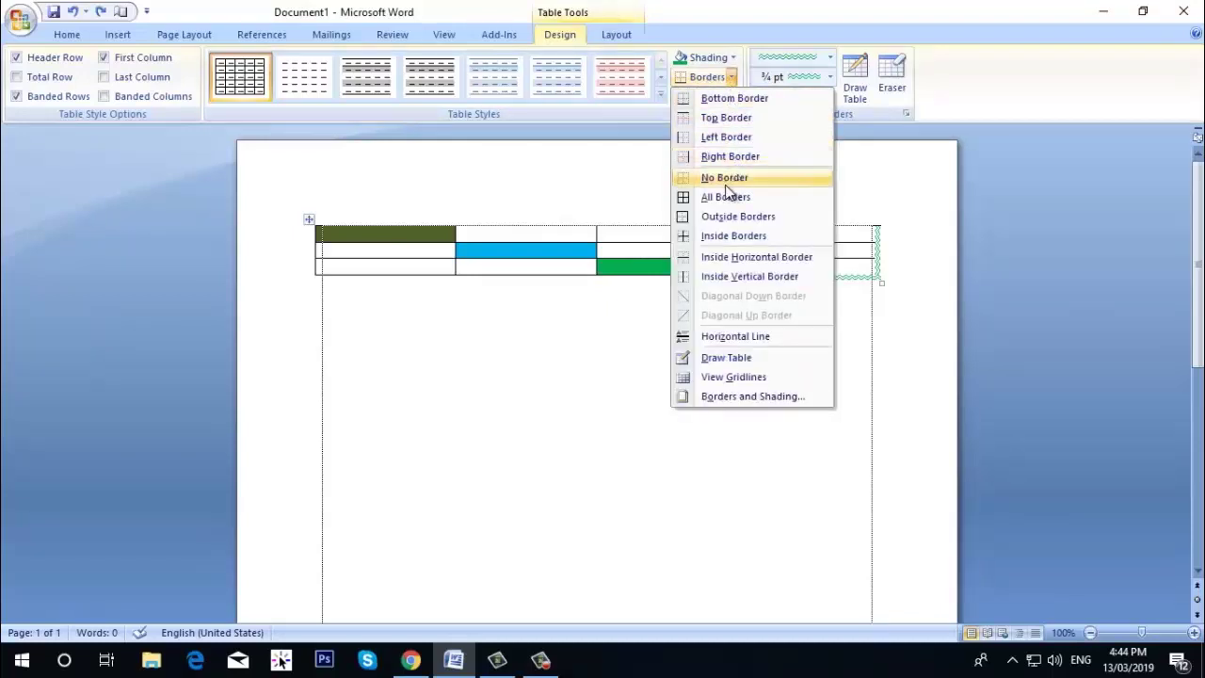
pyautogui.click(602, 299)
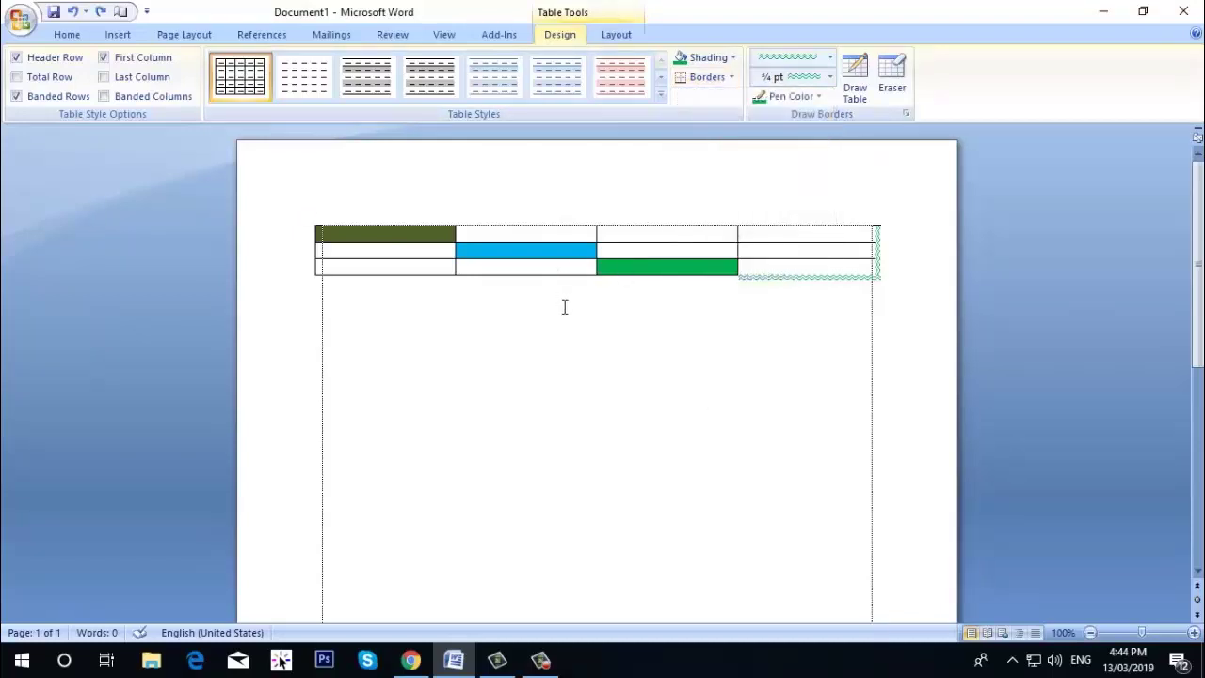
pyautogui.click(565, 304)
pyautogui.click(615, 248)
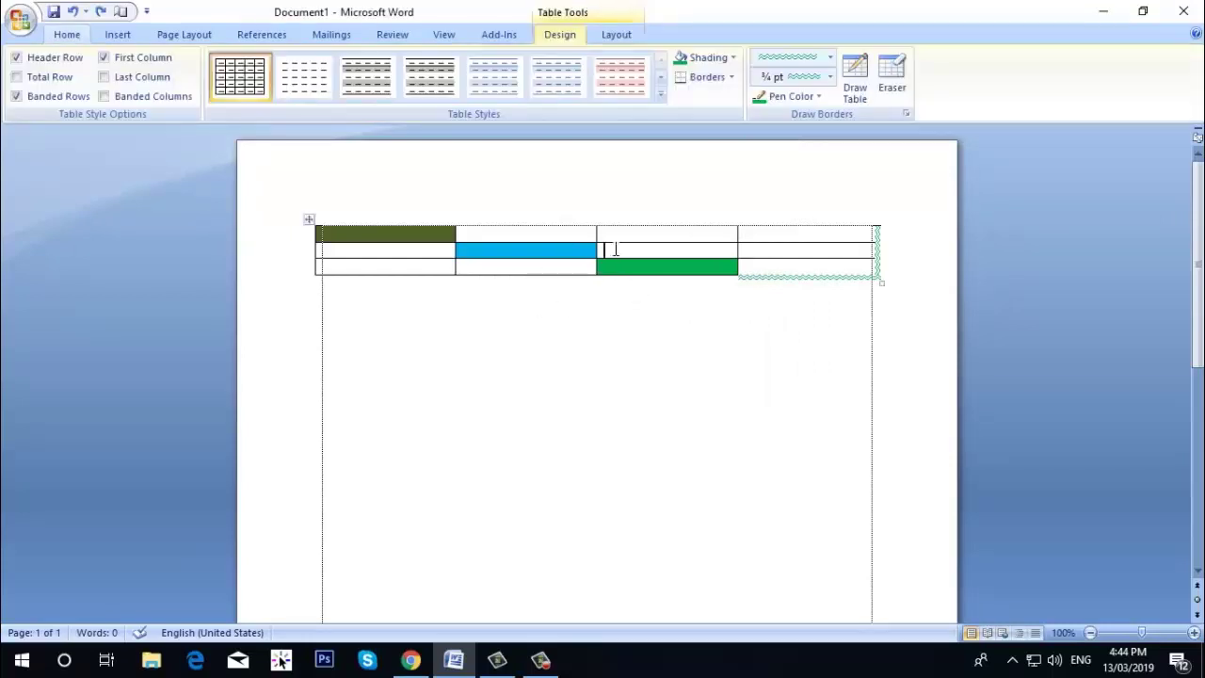
pyautogui.click(732, 79)
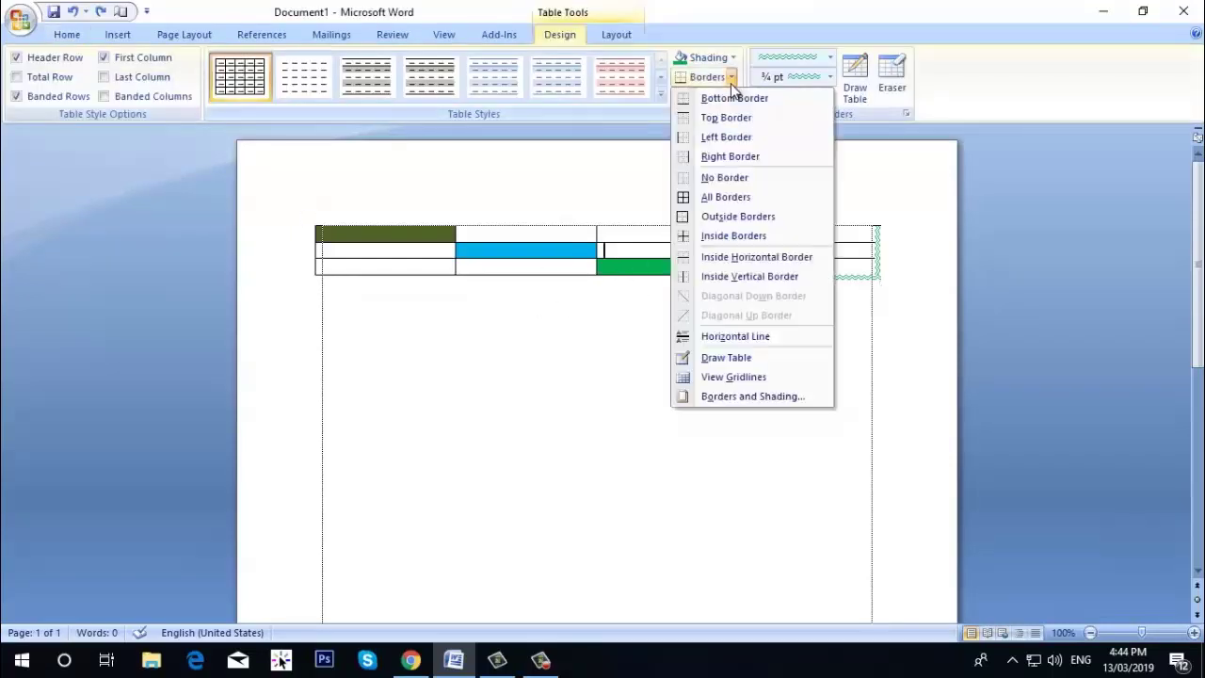
pyautogui.click(730, 179)
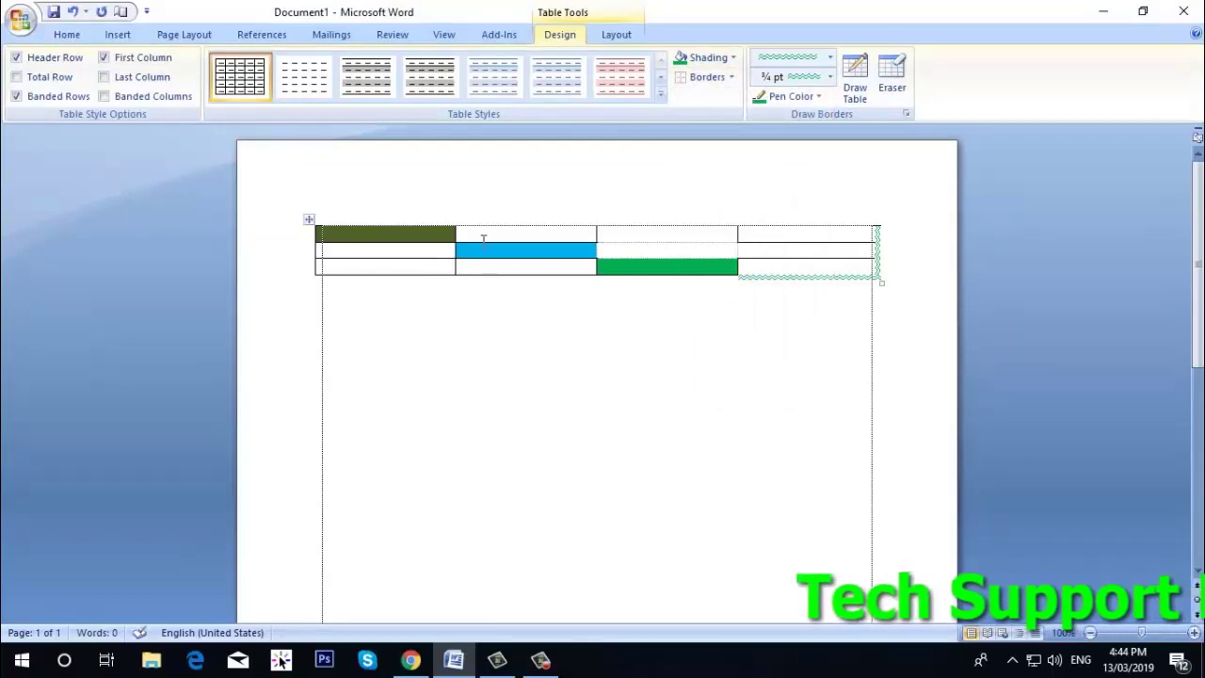
# - Remove all borders from the entire table and undo that removal
pyautogui.click(308, 218)
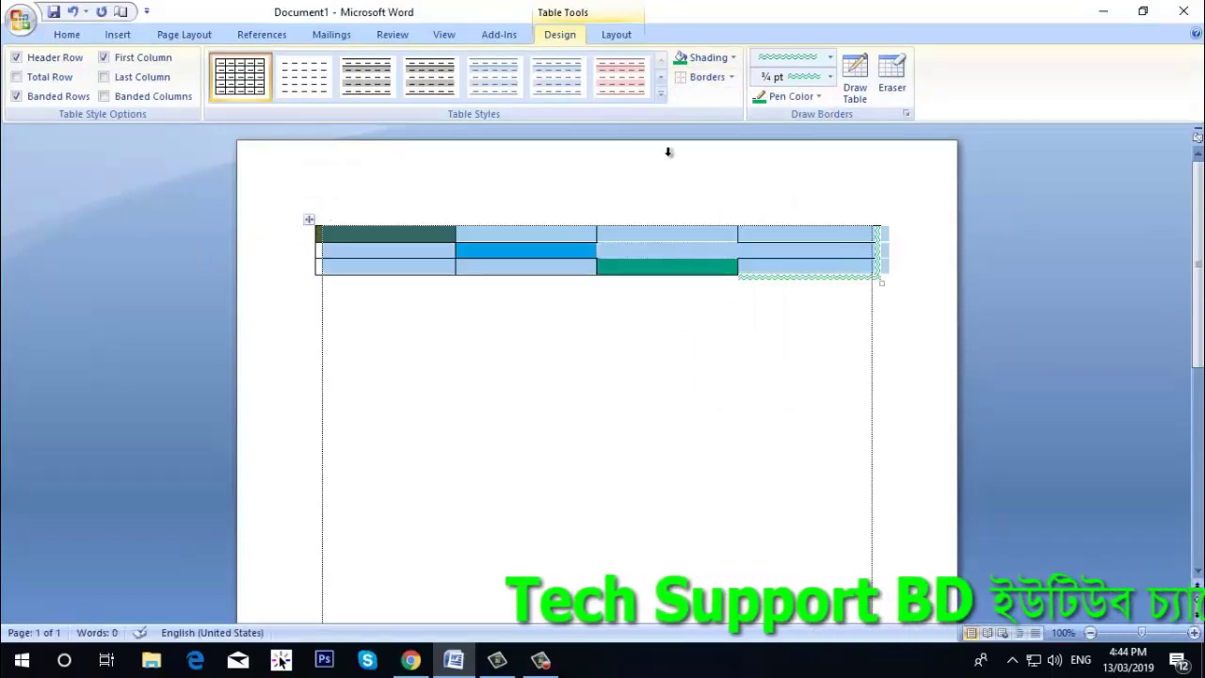
pyautogui.click(732, 77)
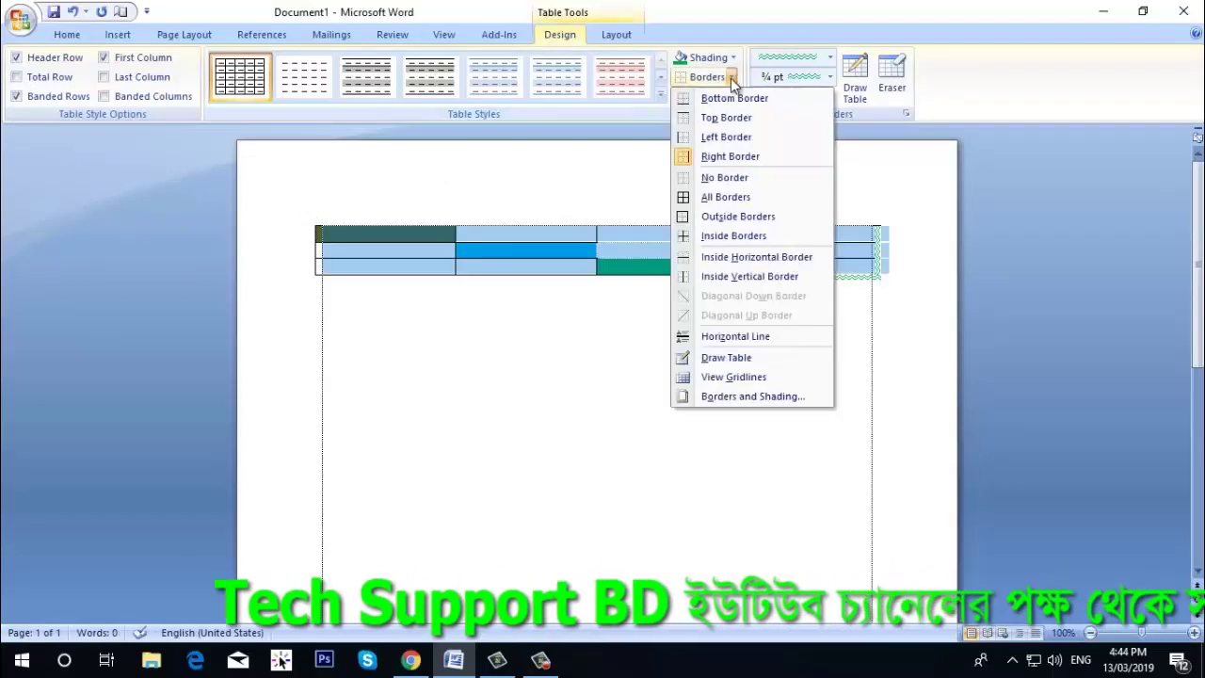
pyautogui.click(748, 178)
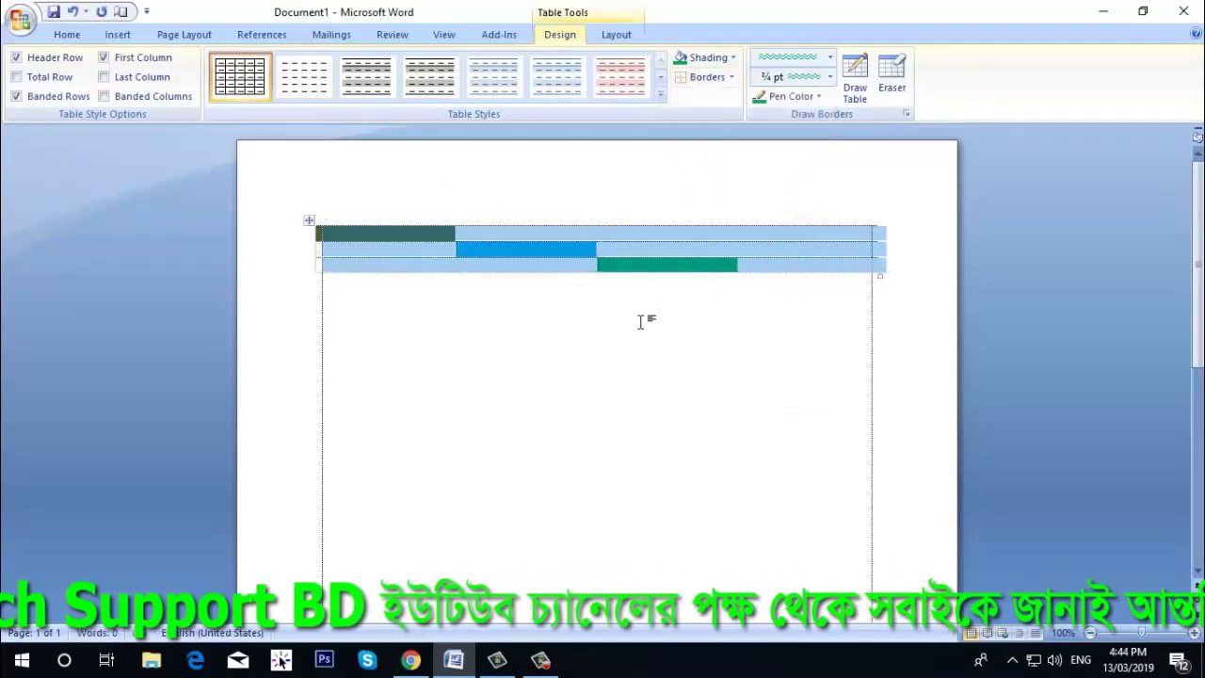
pyautogui.click(646, 313)
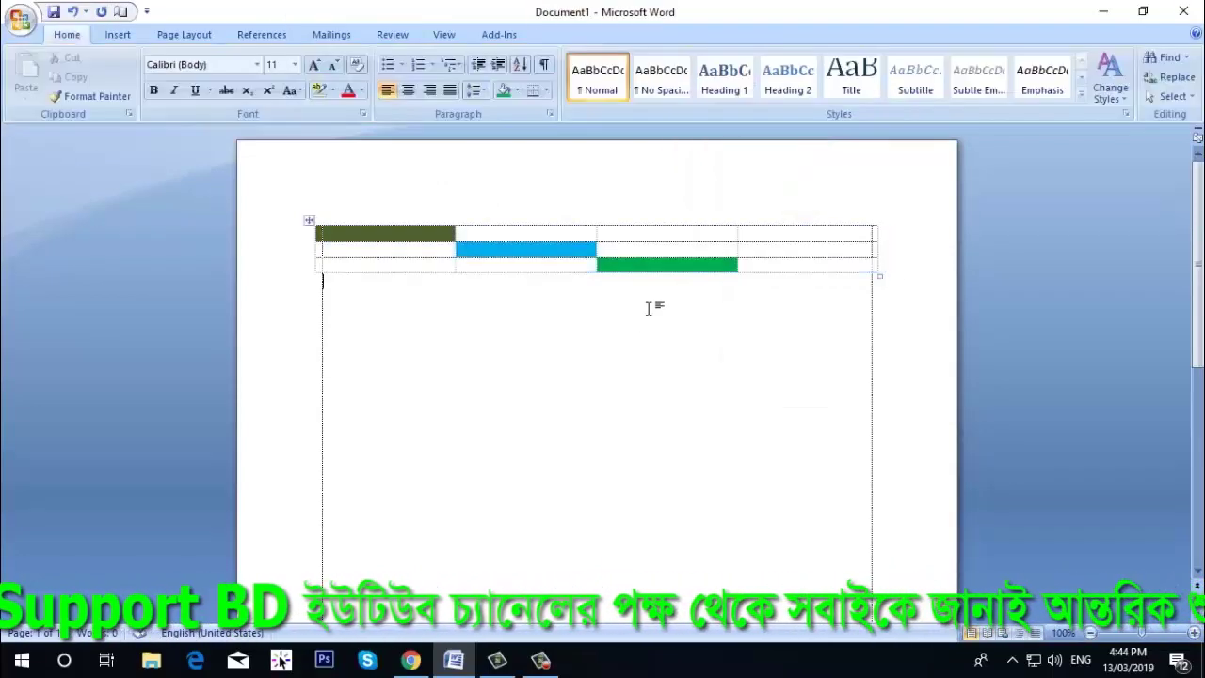
pyautogui.click(650, 253)
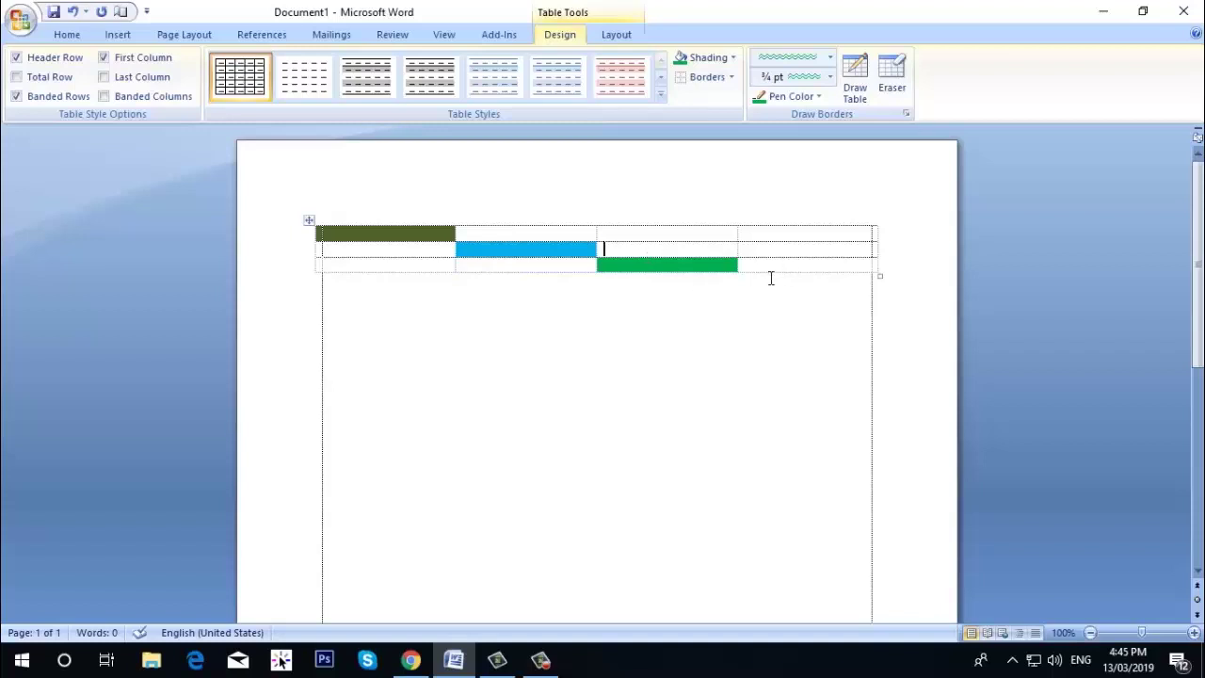
pyautogui.hotkey('ctrl', 'z')
pyautogui.click(778, 310)
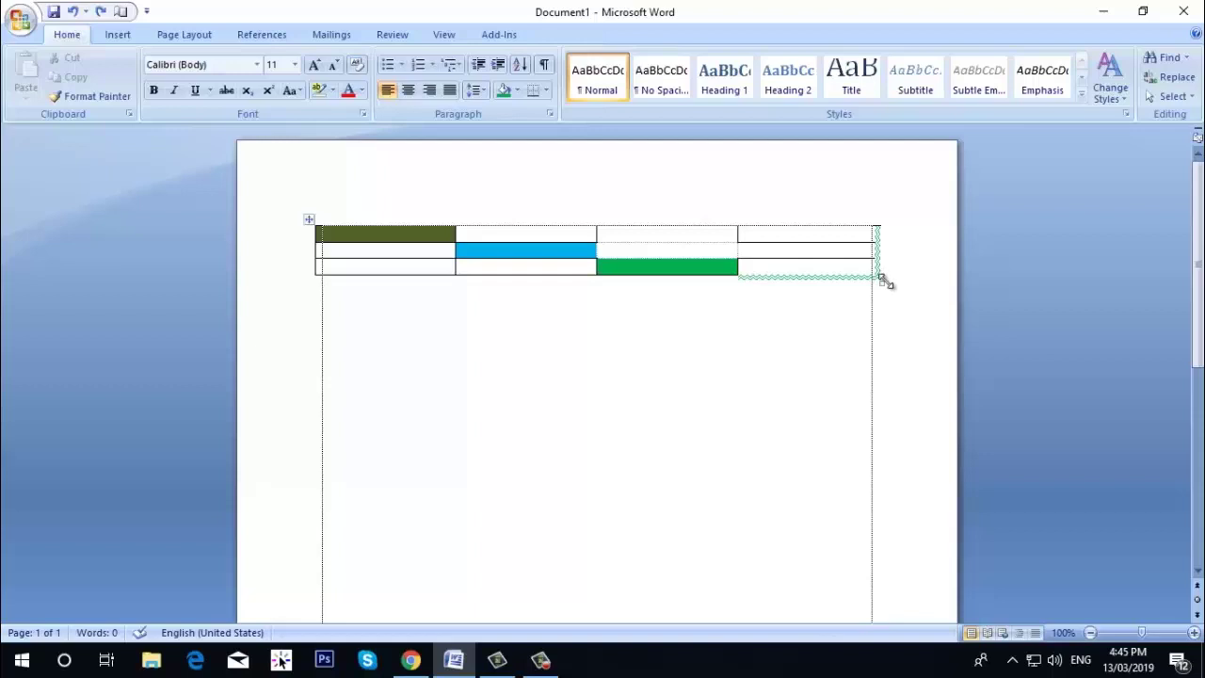
# - Enlarge the whole table proportionally across its cells until the rows are about 2 cm high
pyautogui.moveTo(880, 283); pyautogui.dragTo(895, 453)
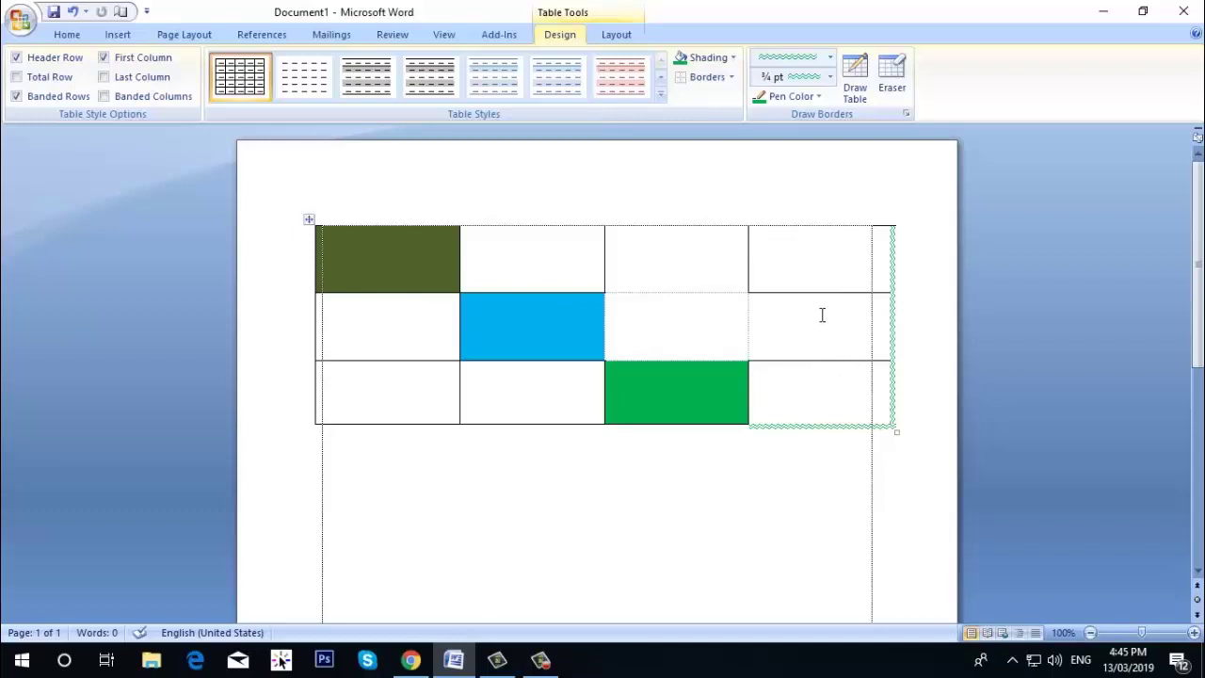
# - Erase the border between the last column's top two cells and the borders between the first two cells of rows 1 and 3
pyautogui.click(892, 75)
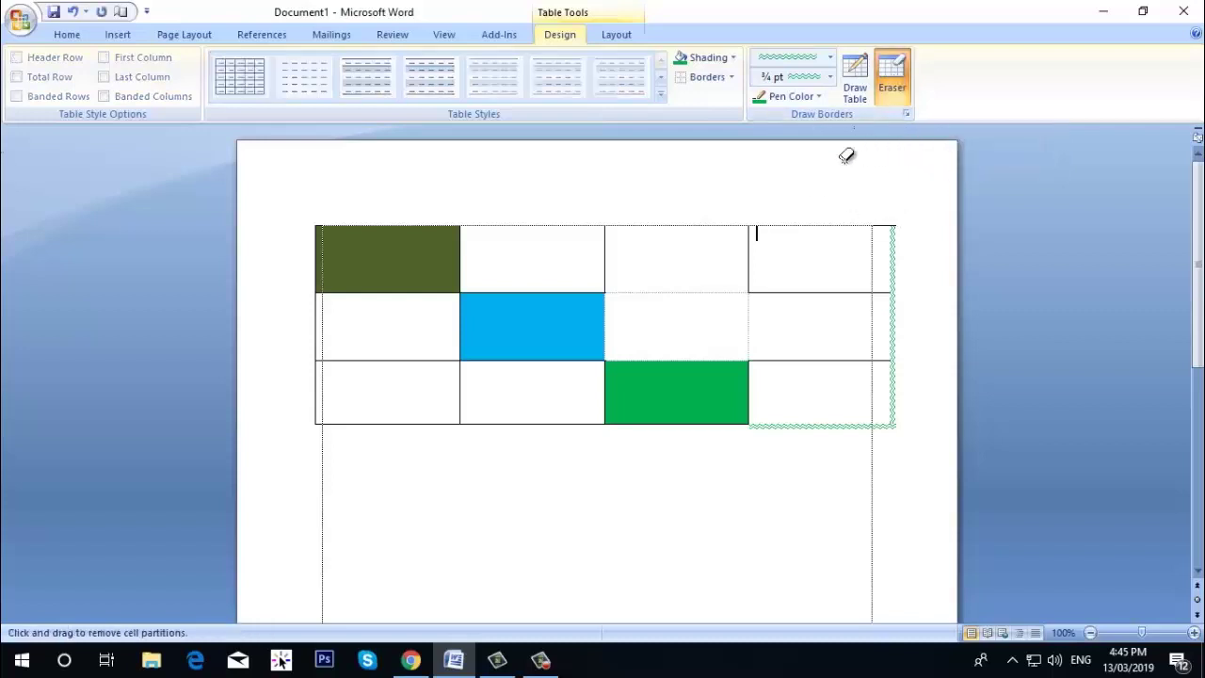
pyautogui.click(824, 292)
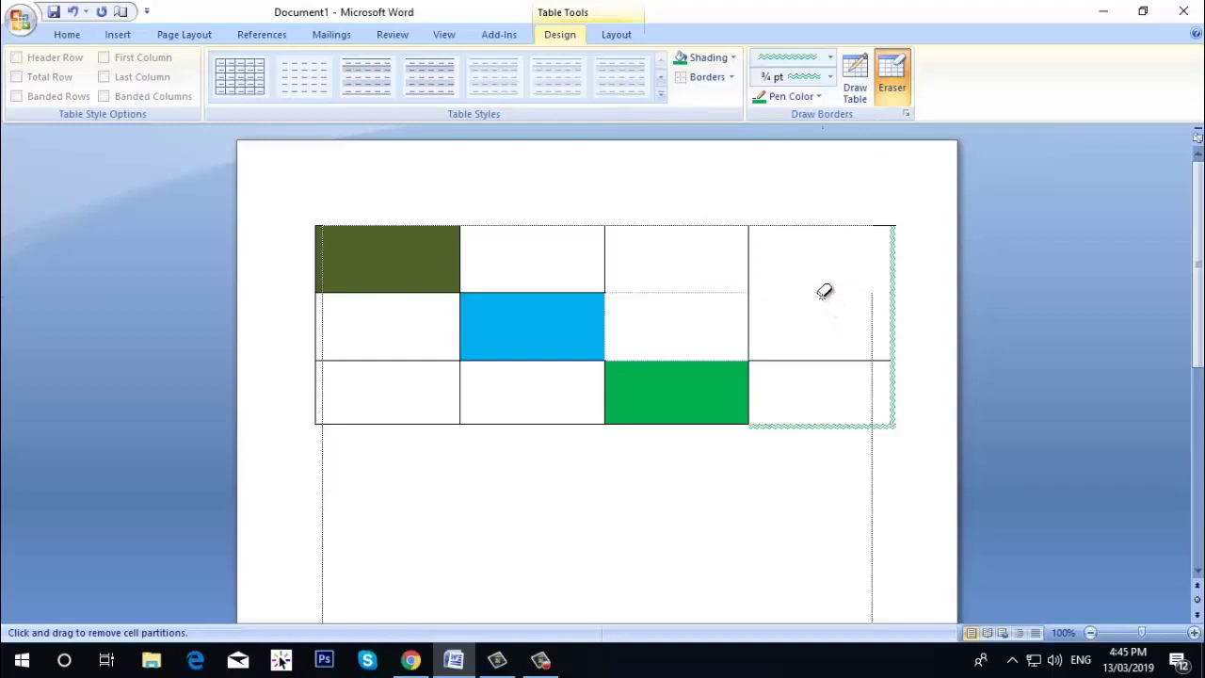
pyautogui.click(458, 390)
pyautogui.click(463, 252)
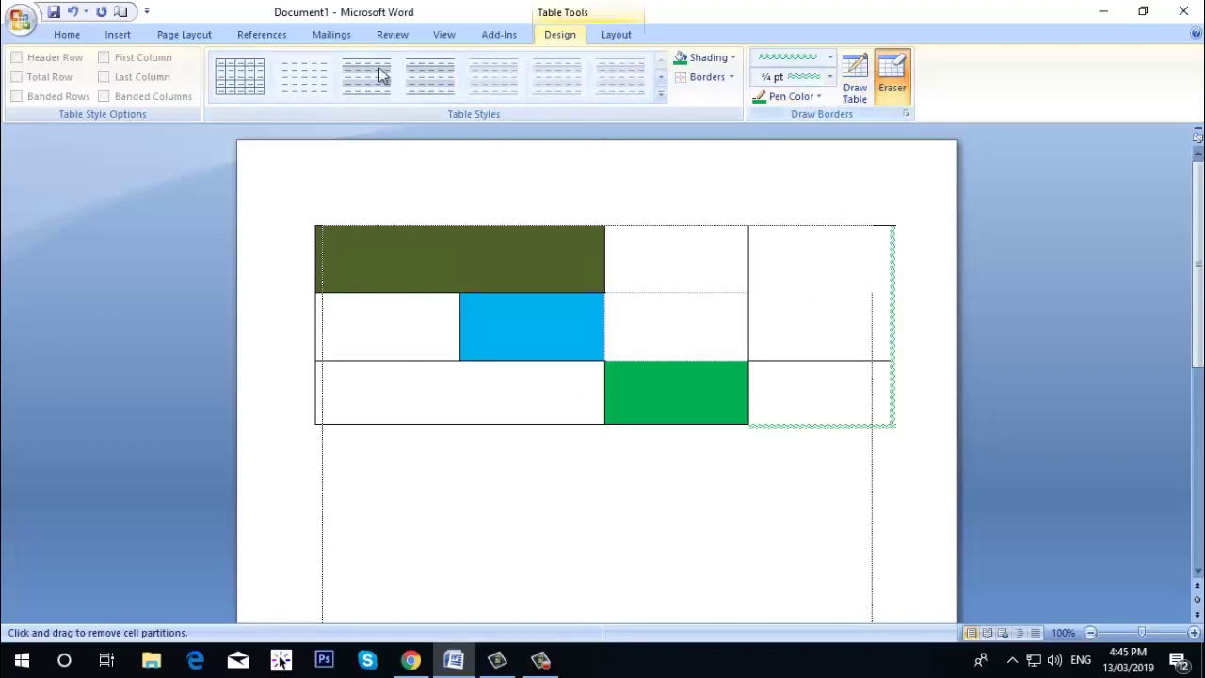
pyautogui.press('Escape')
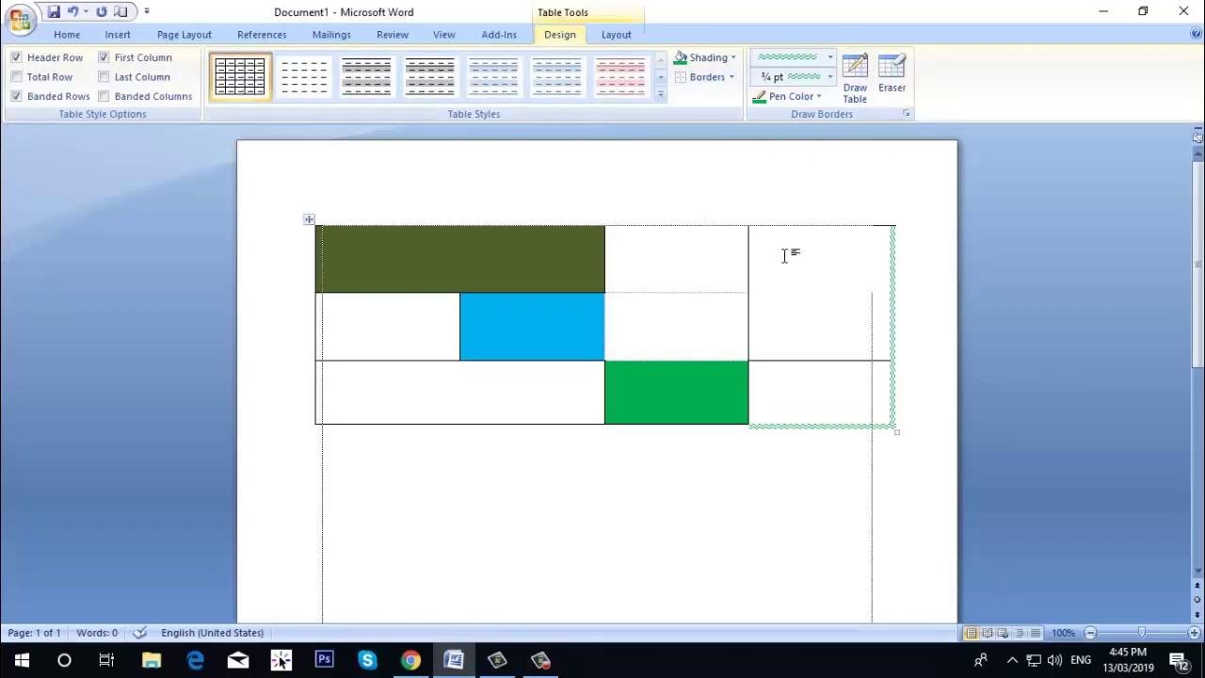
# - Open the layout tools for the table
pyautogui.click(625, 34)
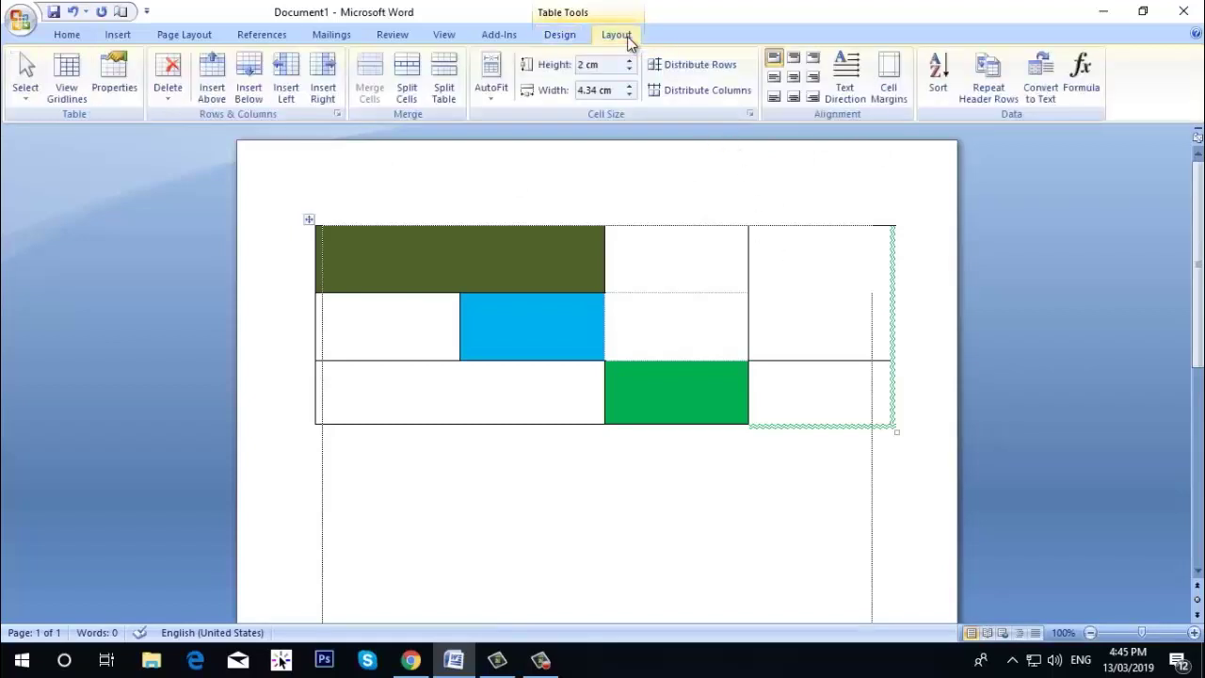